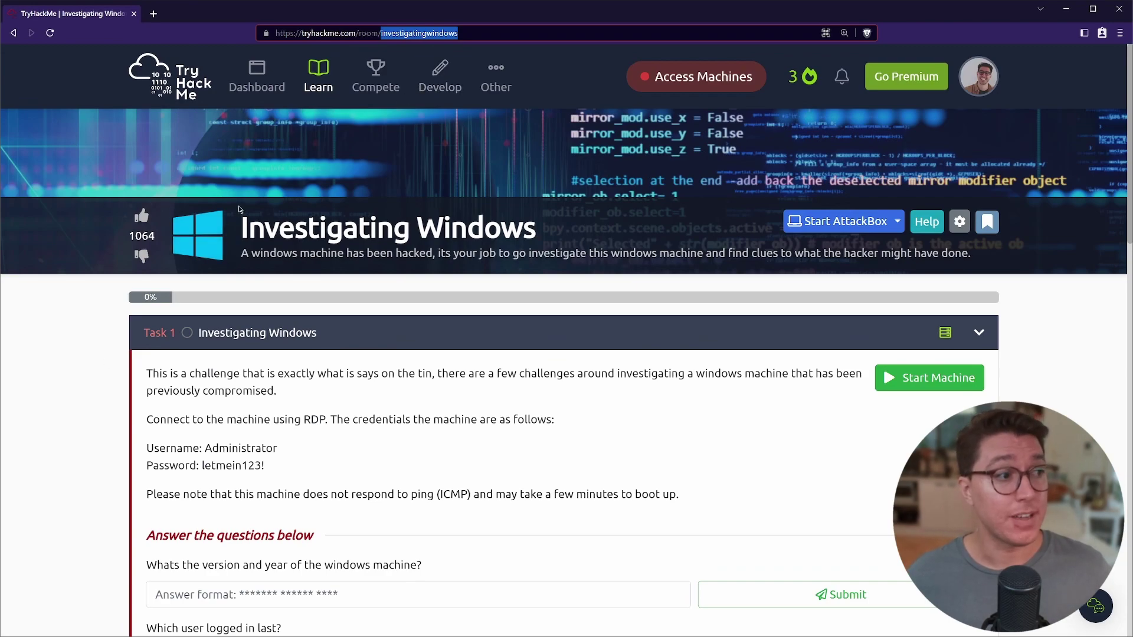
Read the Investigating Windows room description and start the Windows Forensics machine.
left_click(142, 219)
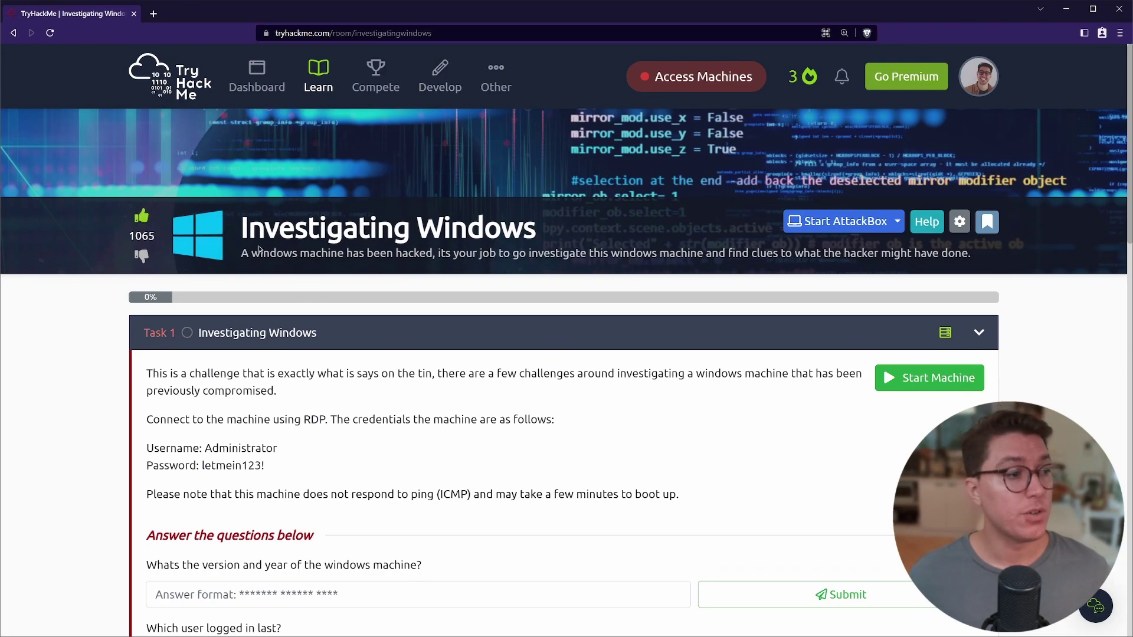
left_click_drag(243, 251, 519, 256)
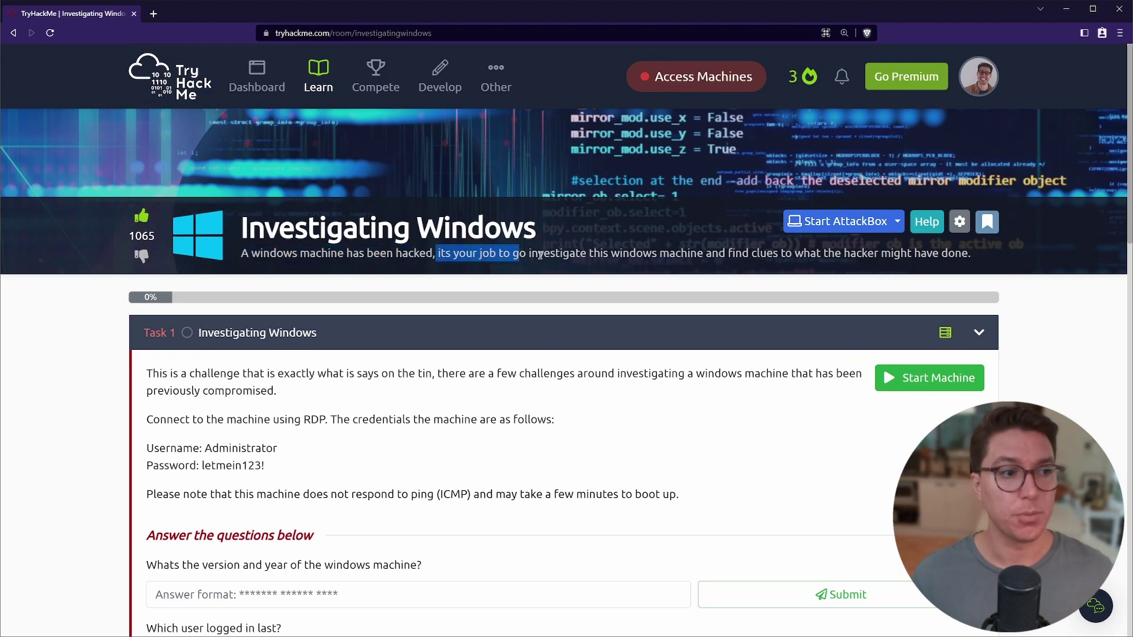
left_click(540, 255)
left_click_drag(726, 254, 937, 252)
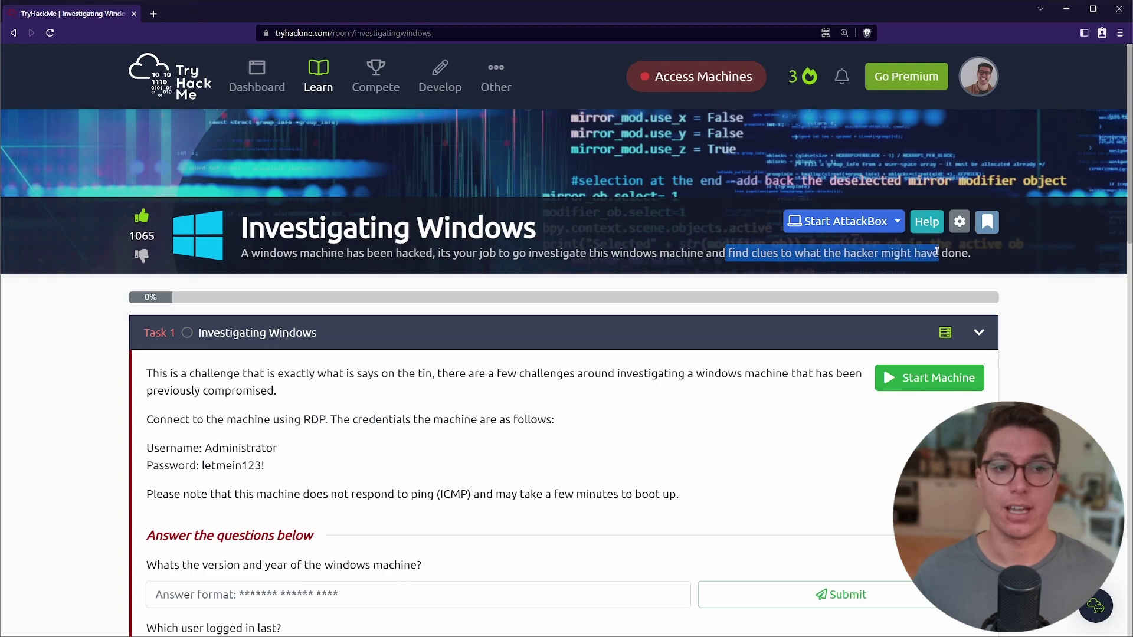
left_click(880, 377)
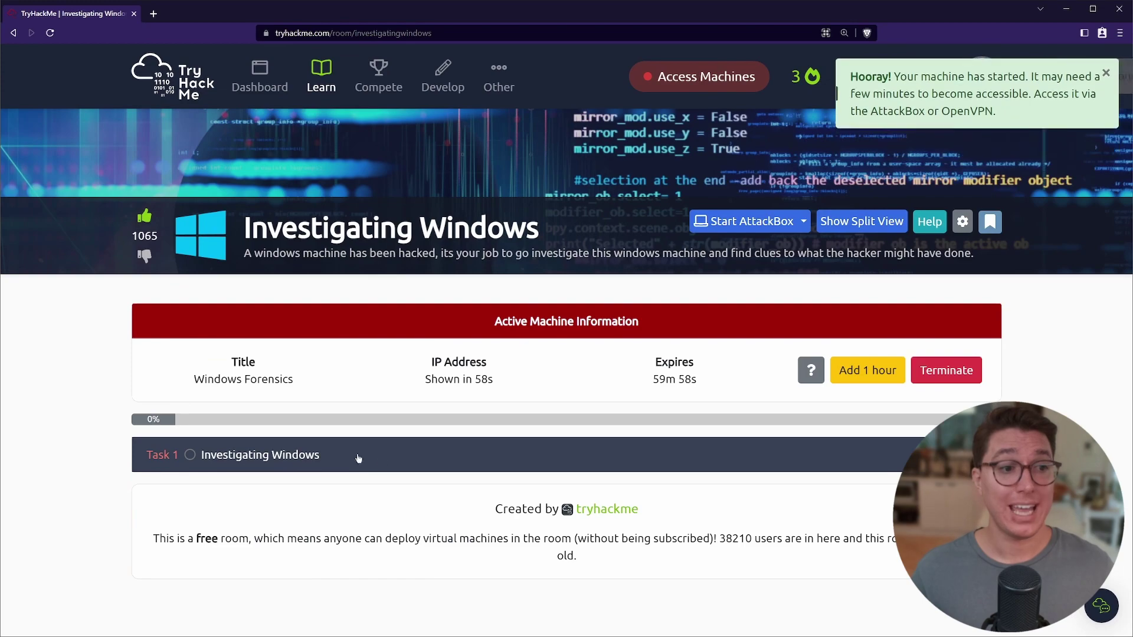
Expand Task 1 and read its introduction about connecting to the machine over RDP.
left_click(425, 460)
scroll(147, 318, "down", 3)
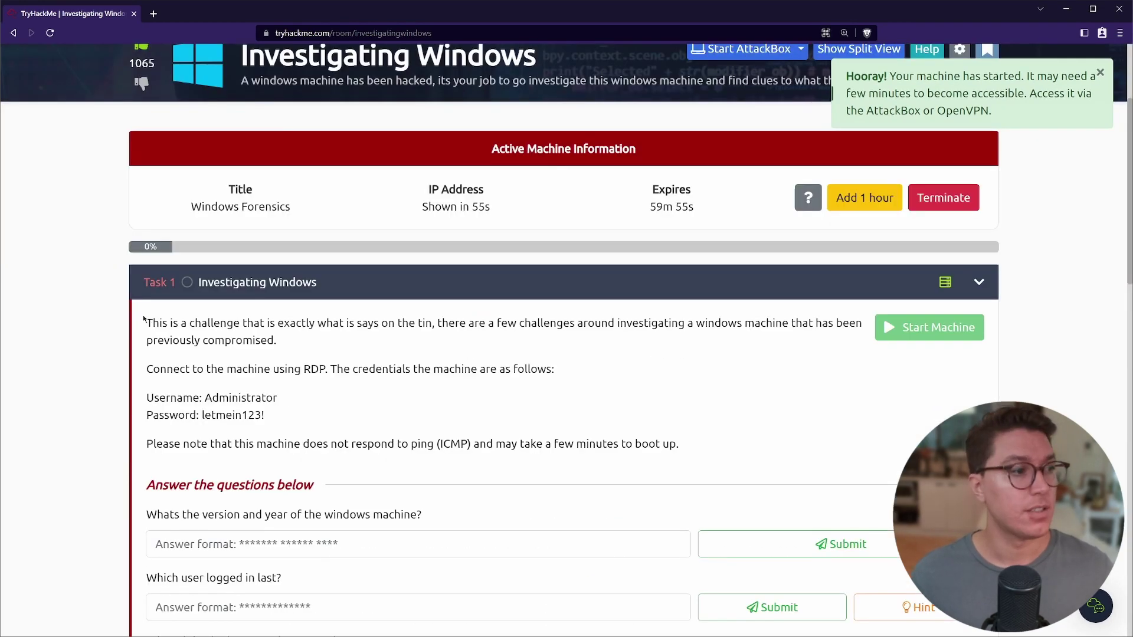
left_click_drag(145, 322, 269, 357)
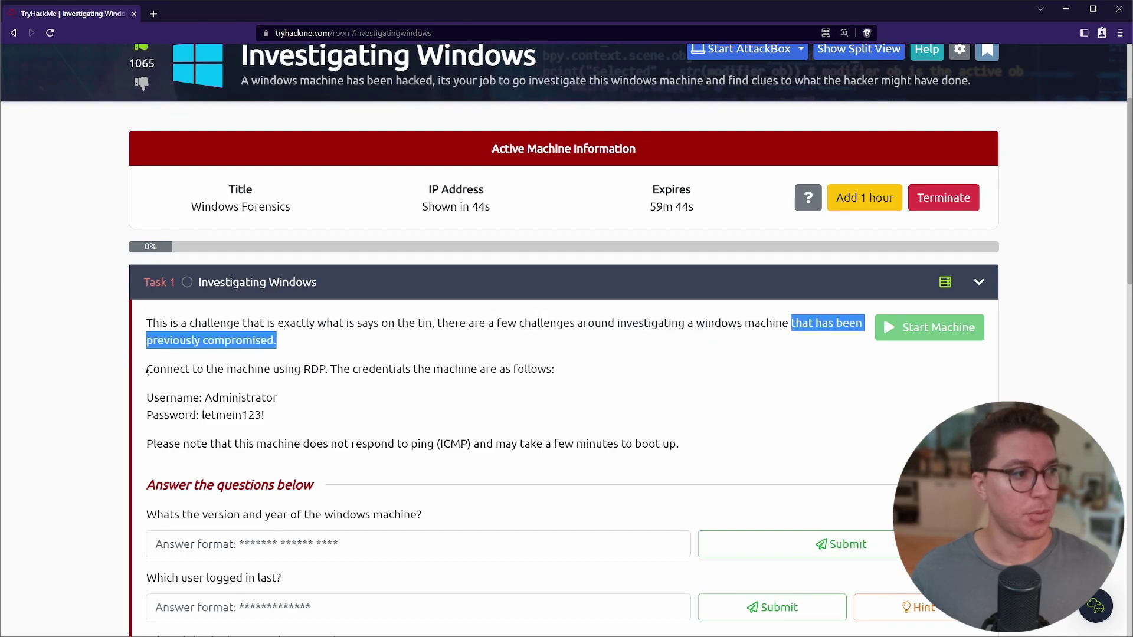
left_click_drag(147, 370, 513, 369)
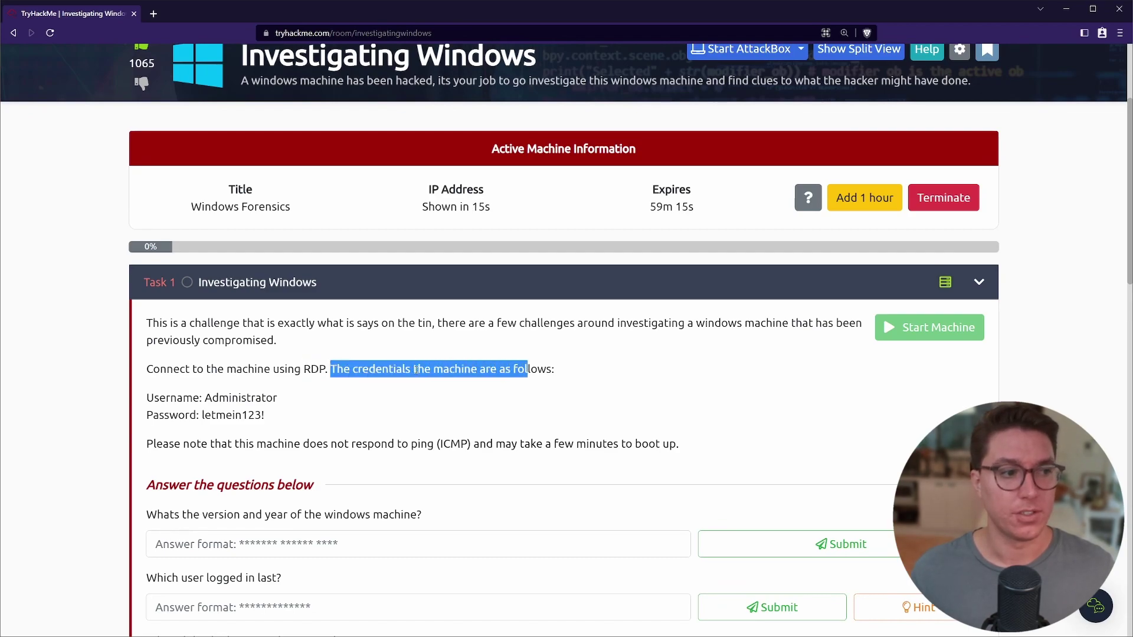
left_click_drag(416, 370, 455, 370)
left_click(165, 415)
Review the RDP username and password and the ping/boot-time note, then select the username.
double_click(240, 399)
double_click(260, 415)
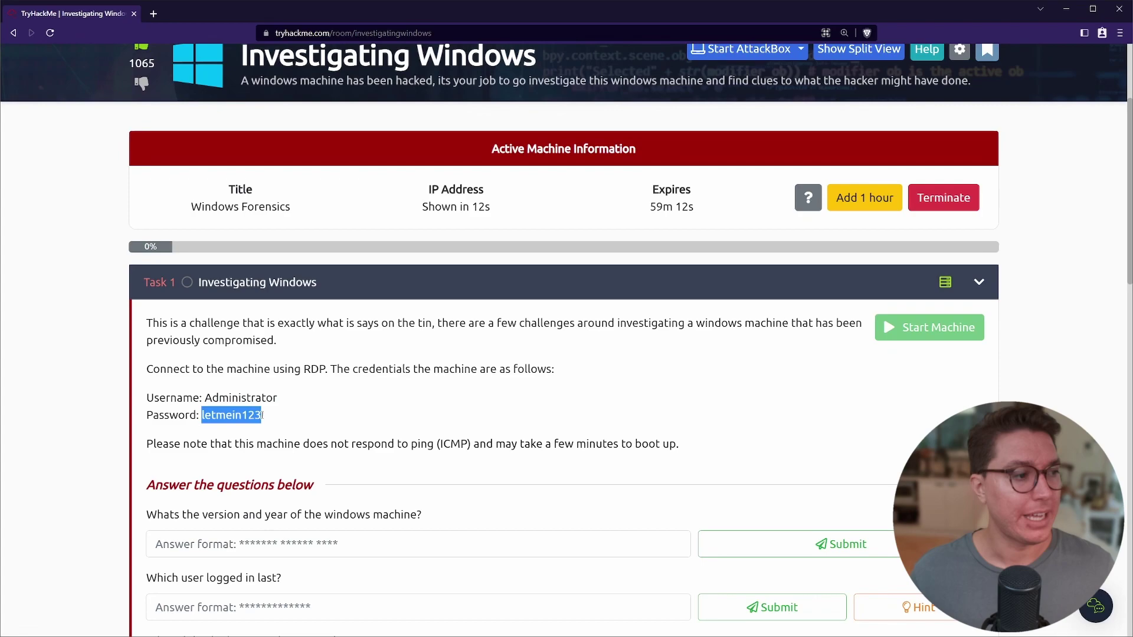
left_click(283, 418)
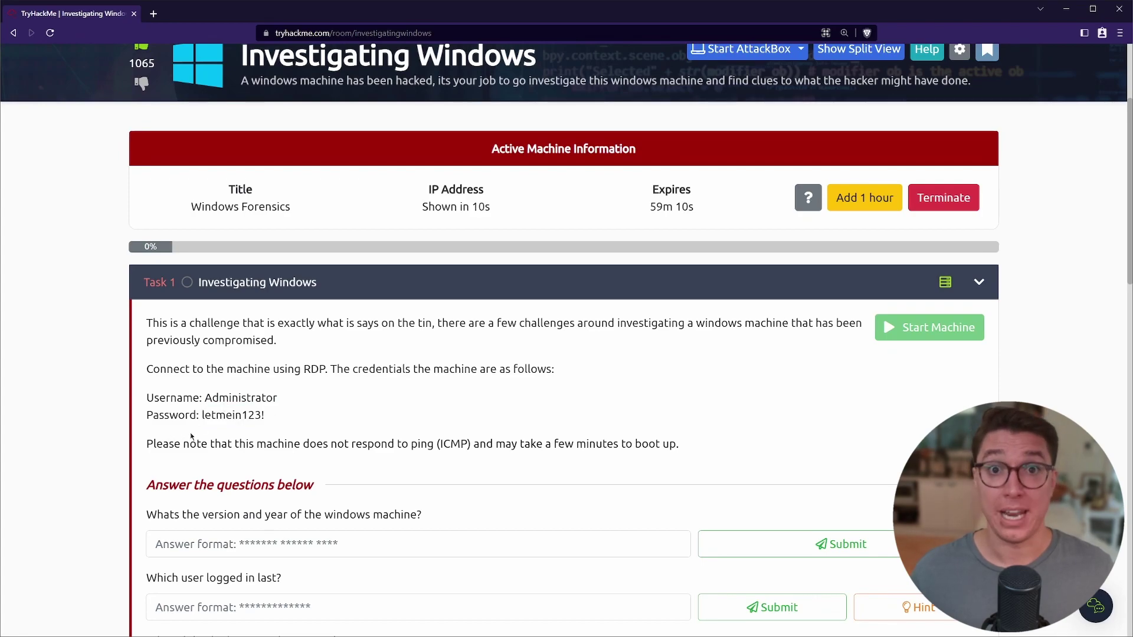
left_click_drag(147, 444, 437, 446)
left_click_drag(439, 444, 677, 443)
left_click(659, 410)
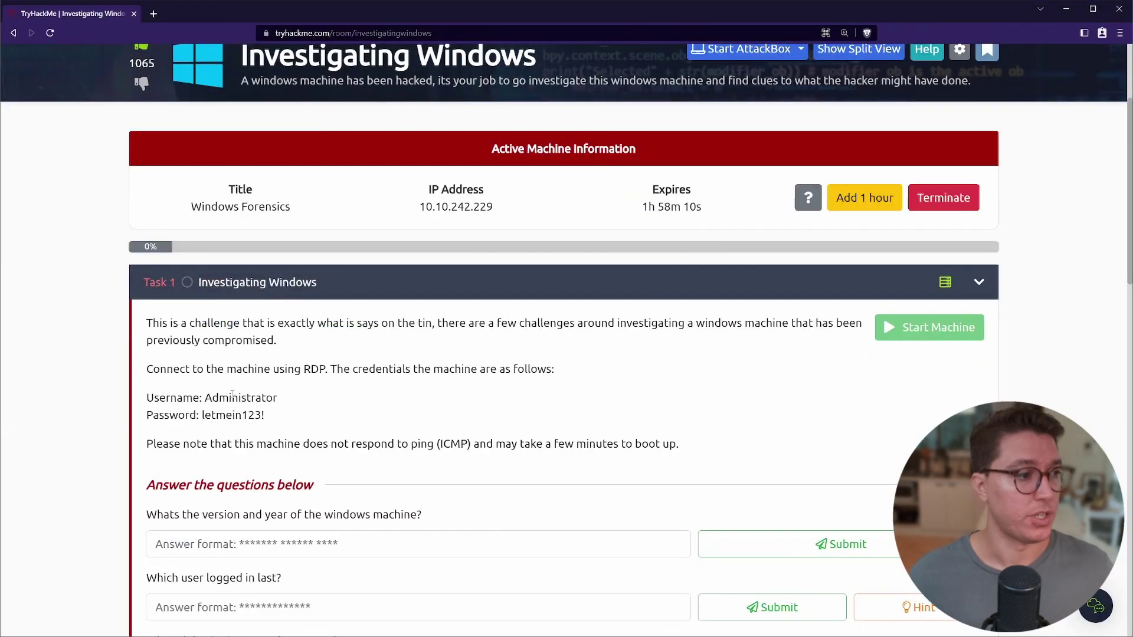
double_click(232, 397)
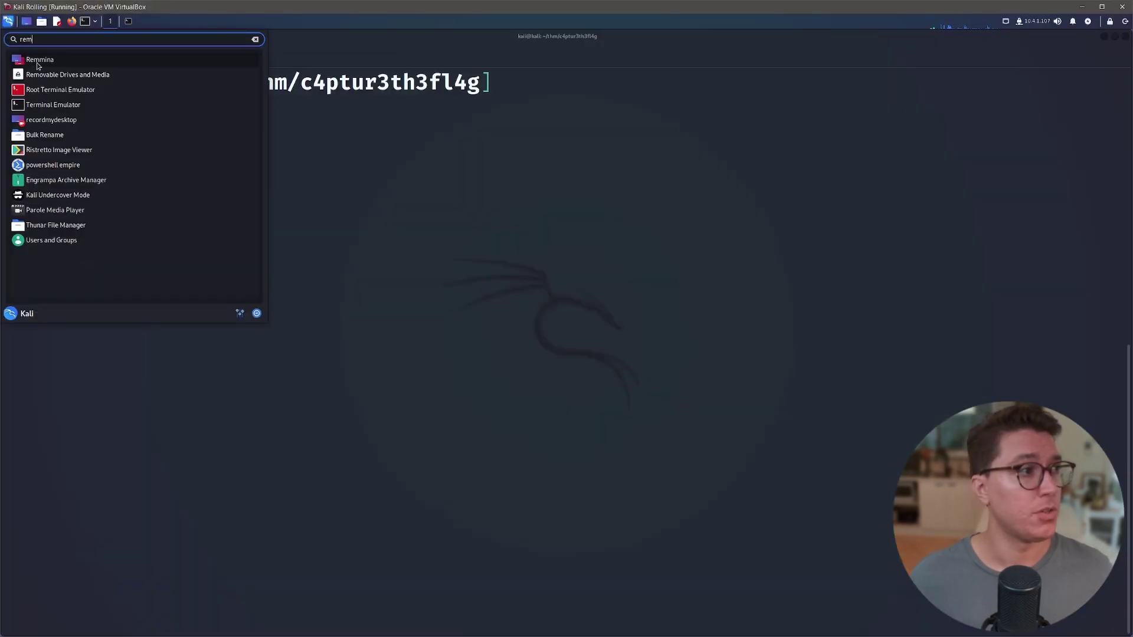
Open Remmina, connect over RDP to 10.10.242.229, and accept the certificate.
left_click(45, 62)
left_click(439, 263)
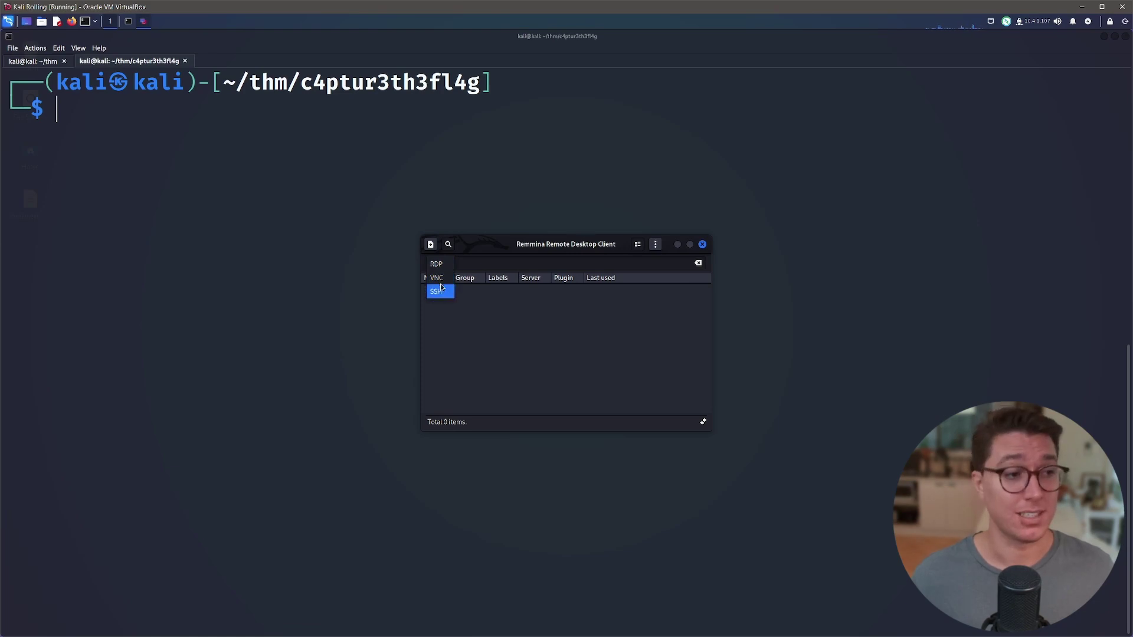
left_click(481, 265)
left_click(512, 263)
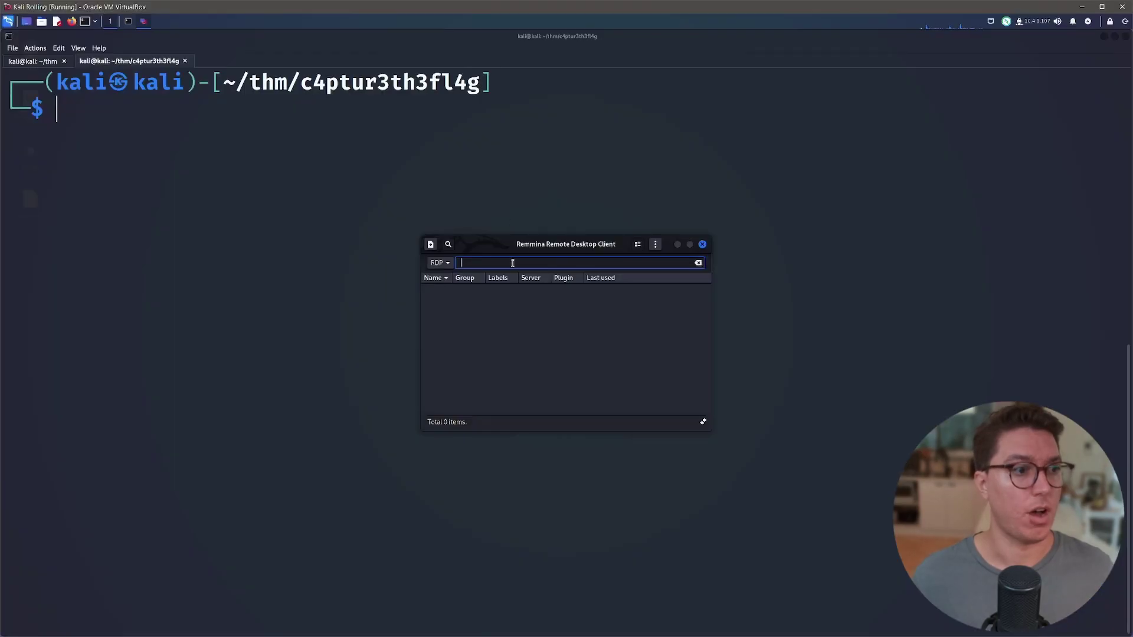
key("Return")
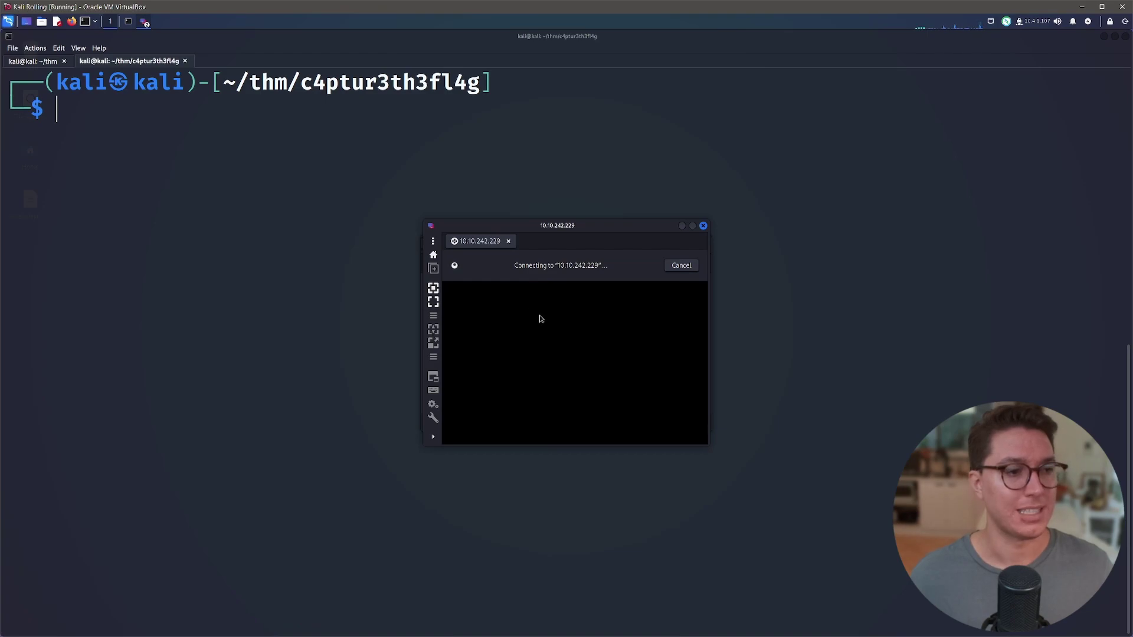
left_click(470, 341)
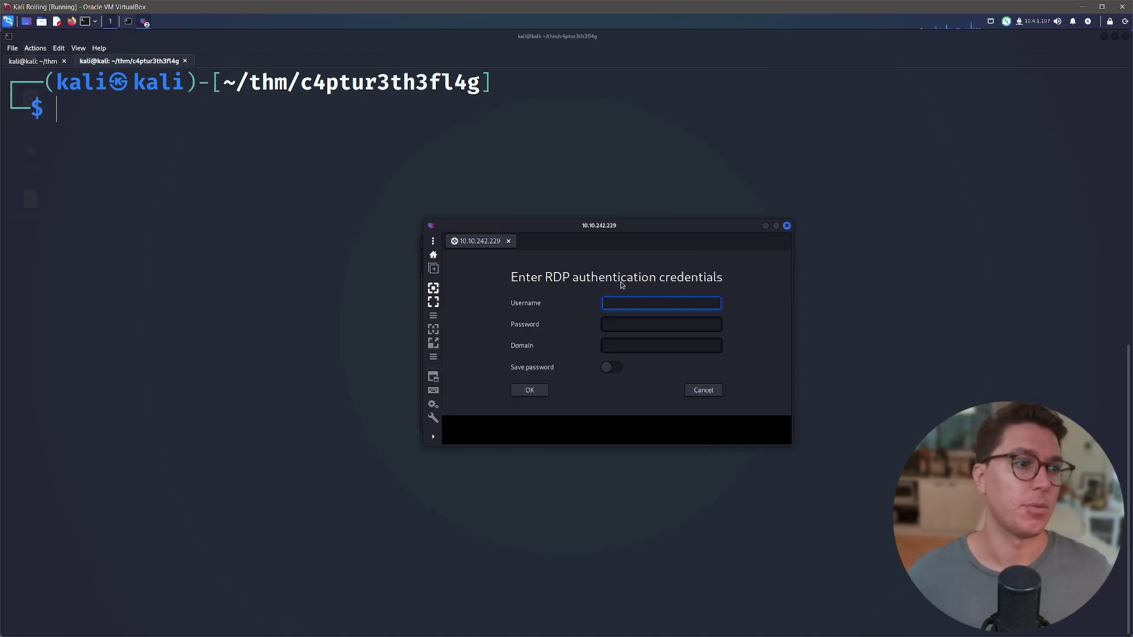
Log in with the room's RDP username and password and maximize the remote Windows session.
key("alt+Tab")
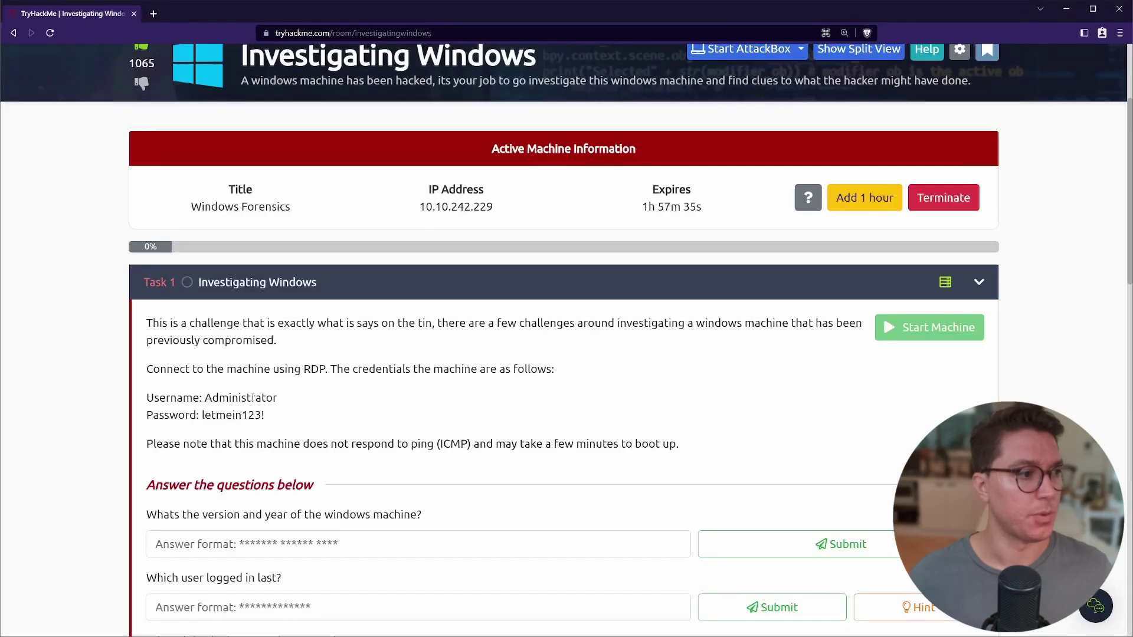
double_click(253, 397)
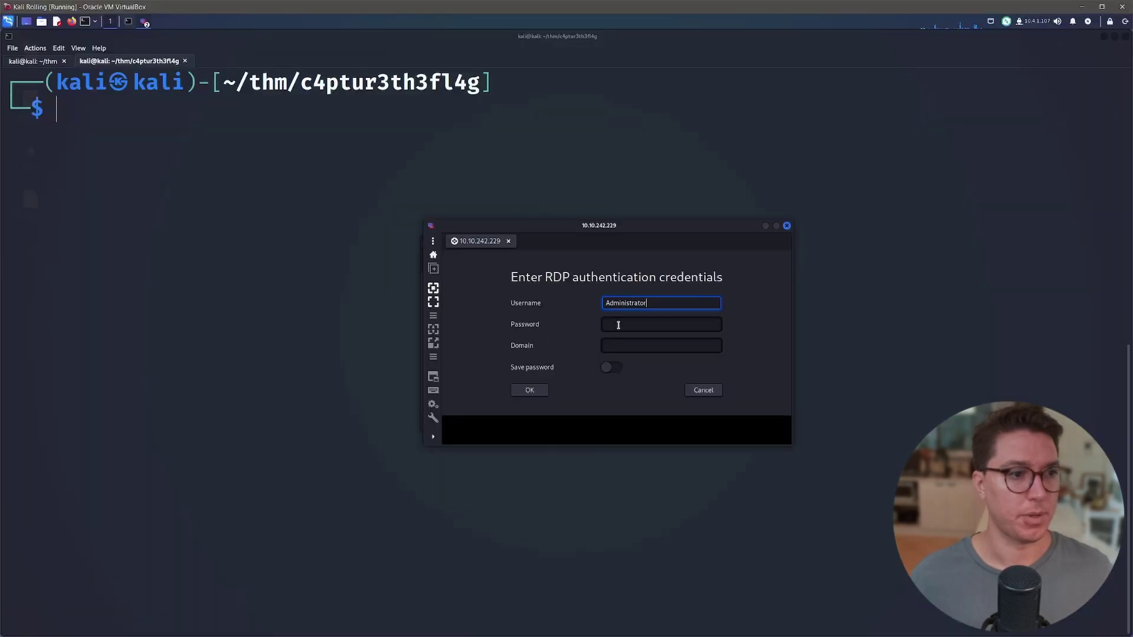
left_click(618, 325)
key("alt+Tab")
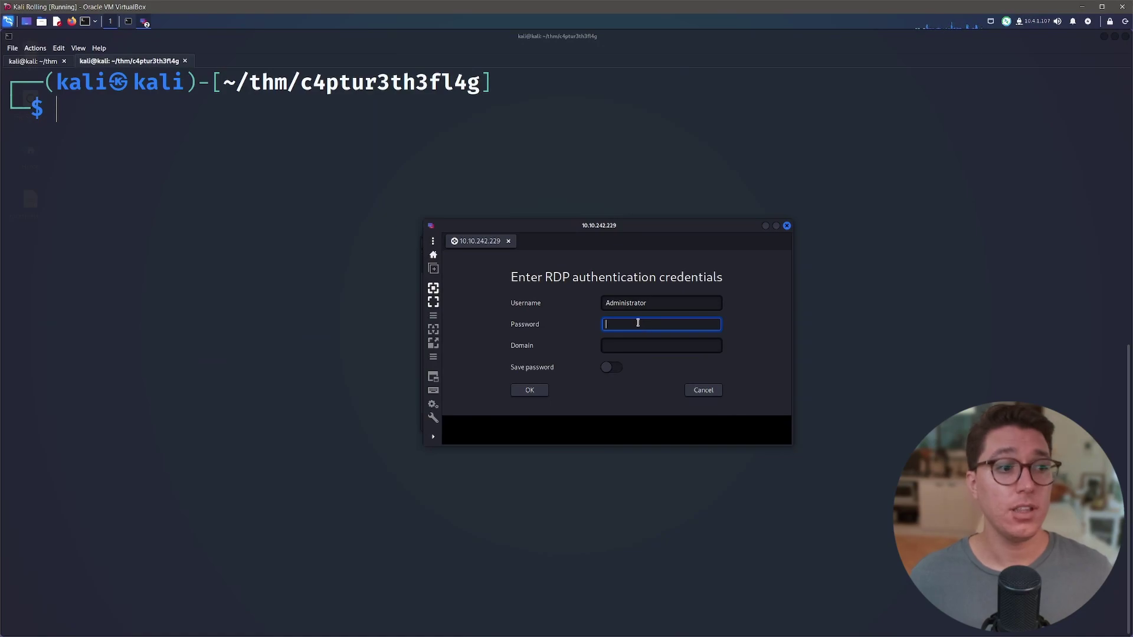
left_click(524, 392)
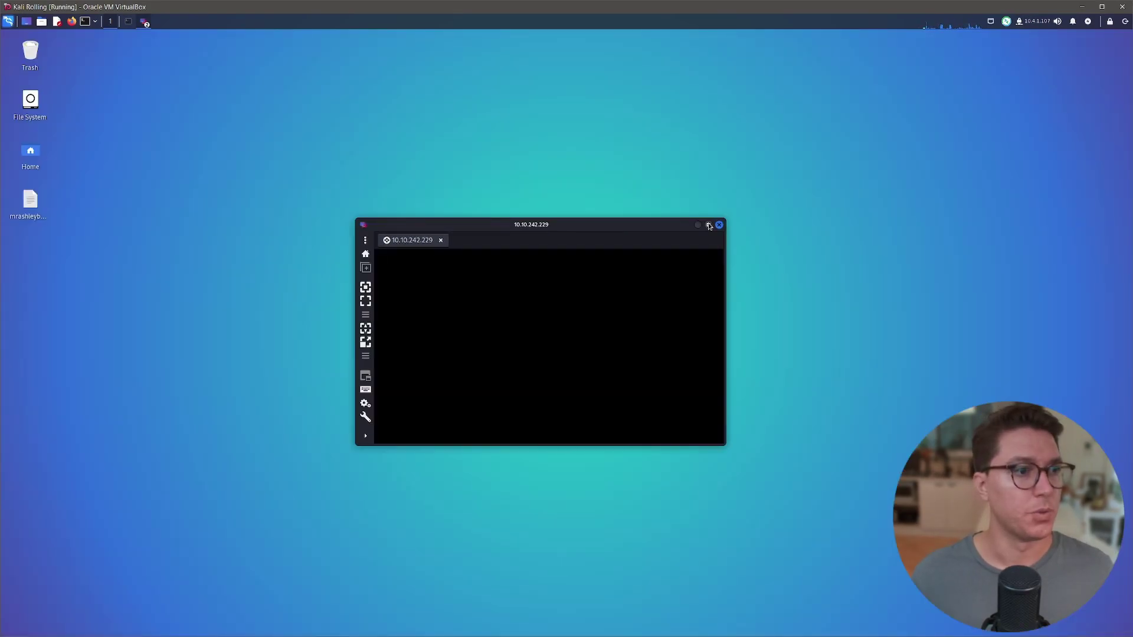
left_click(709, 225)
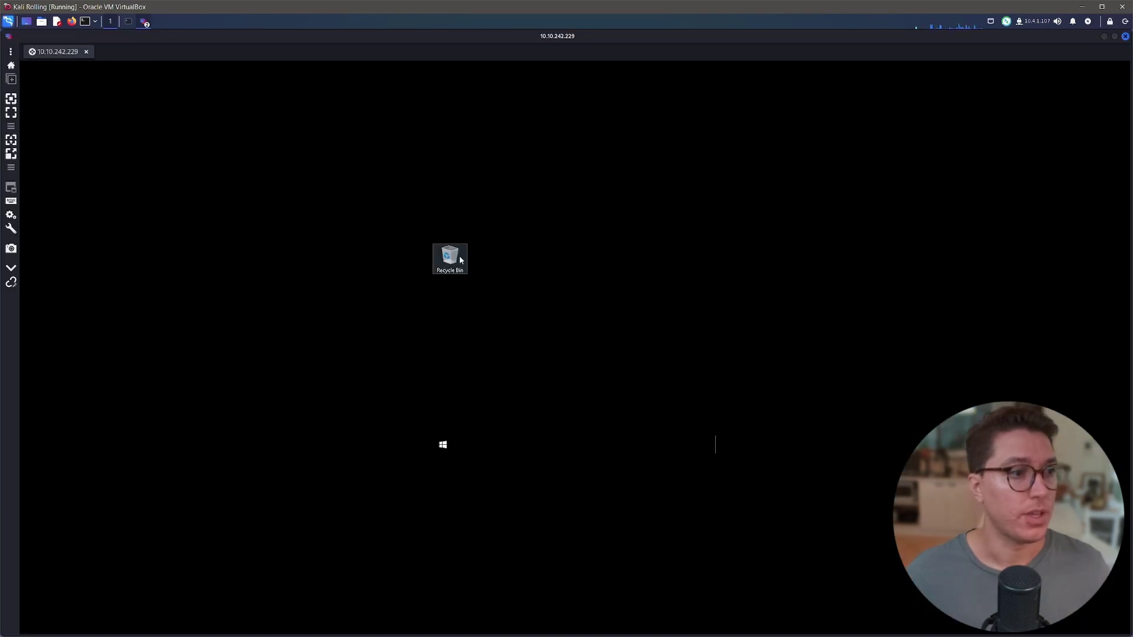
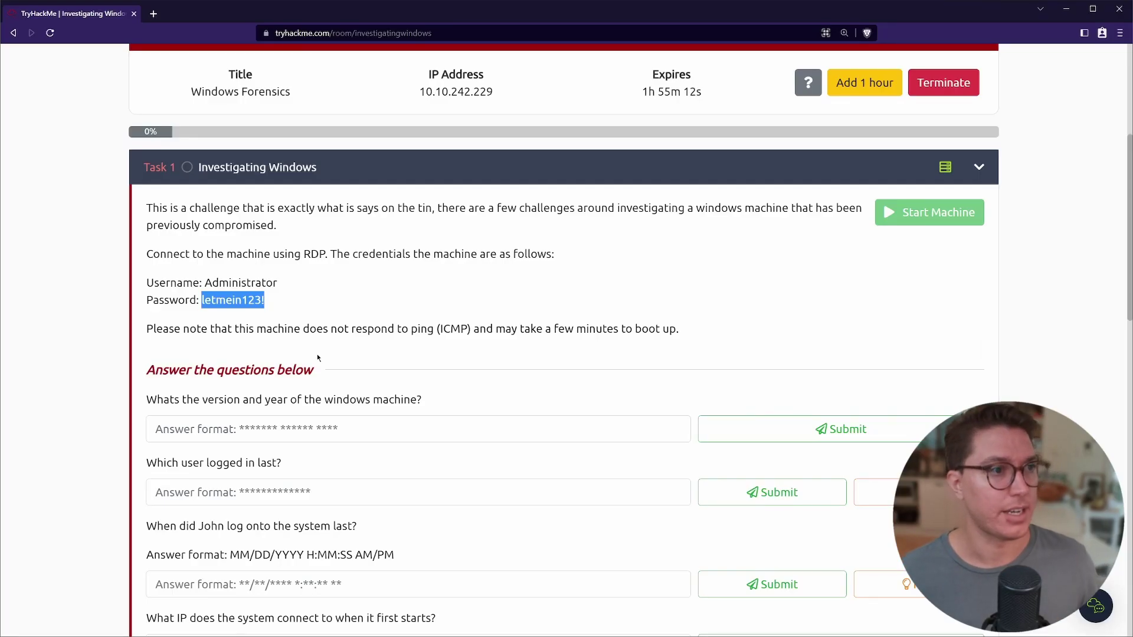
Scroll to the room's questions and highlight the first one, asking for the Windows version and year.
scroll(328, 370, "down", 3)
left_click_drag(145, 226, 429, 233)
Open This PC's system properties over RDP to reveal the Windows Server 2016 Datacenter edition.
left_click(429, 233)
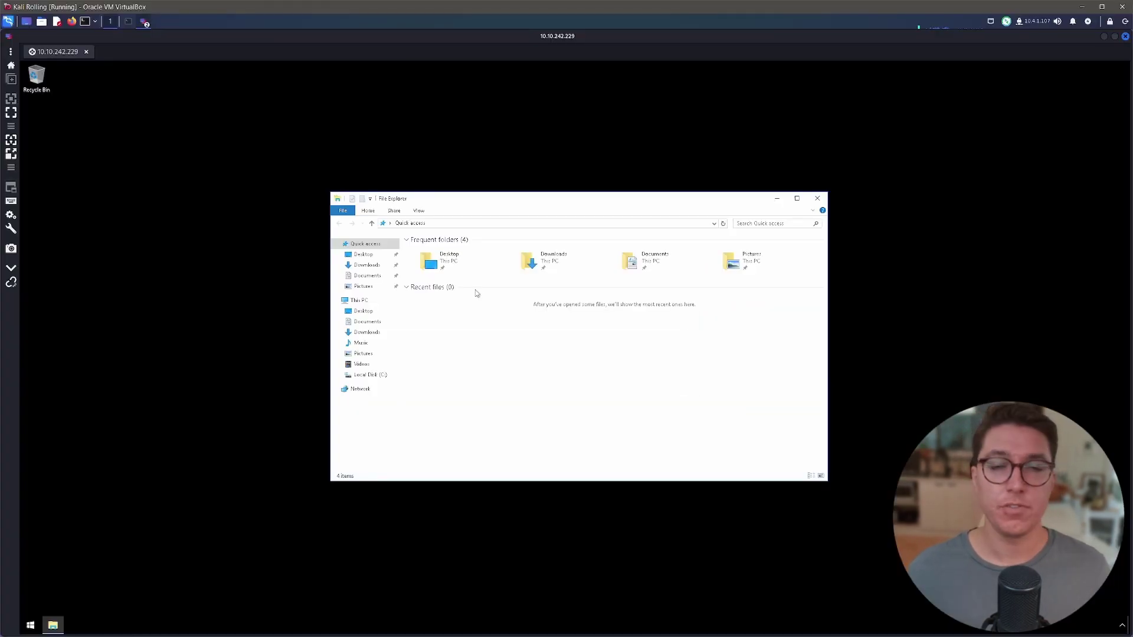
right_click(363, 302)
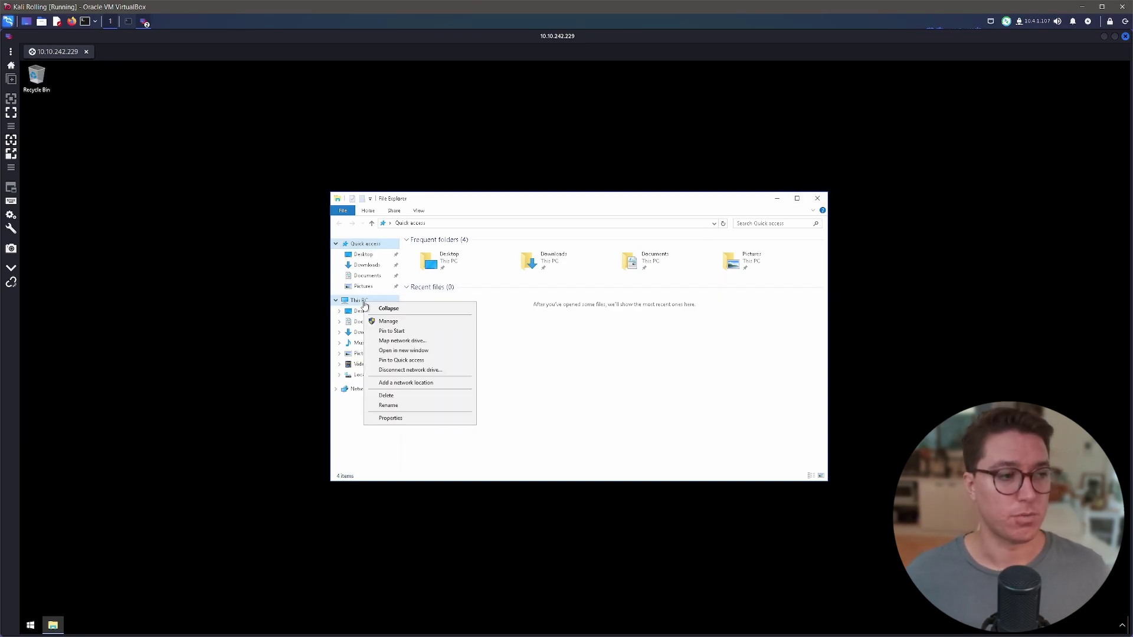
left_click(414, 419)
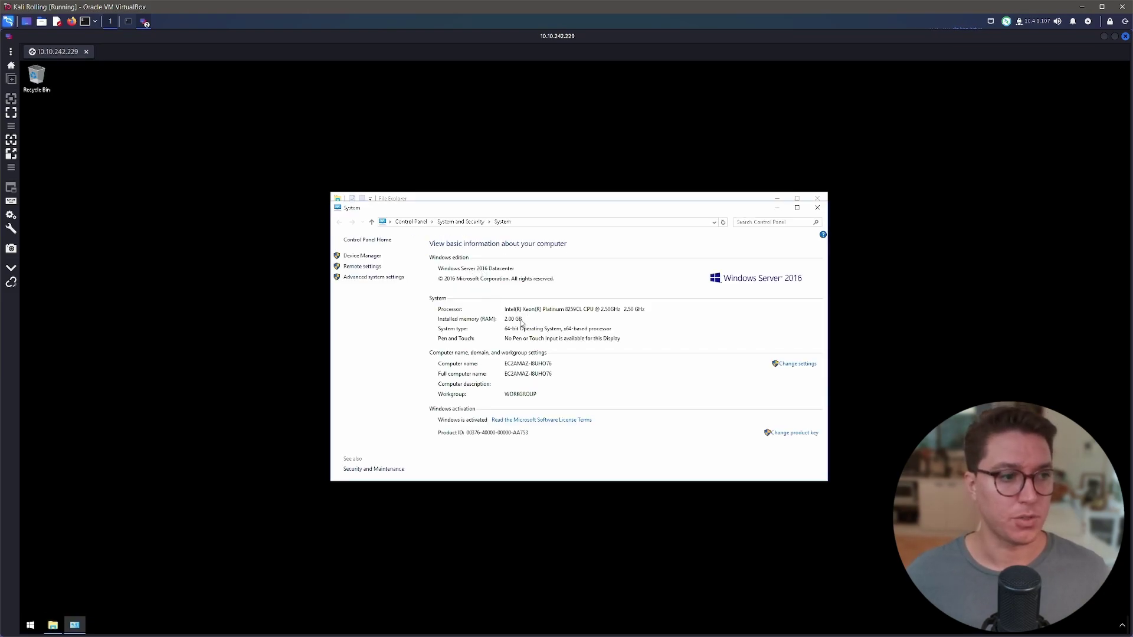
Launch Command Prompt (Admin) from the Start button's menu, showing version 10.0.14393, and centre its window.
right_click(32, 630)
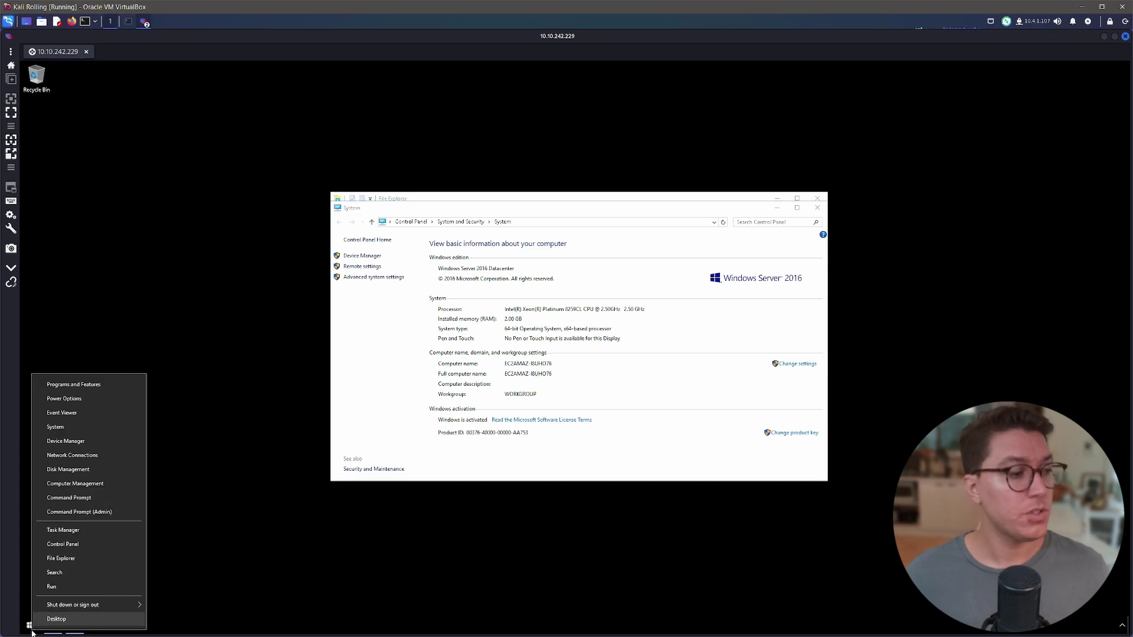
left_click(82, 512)
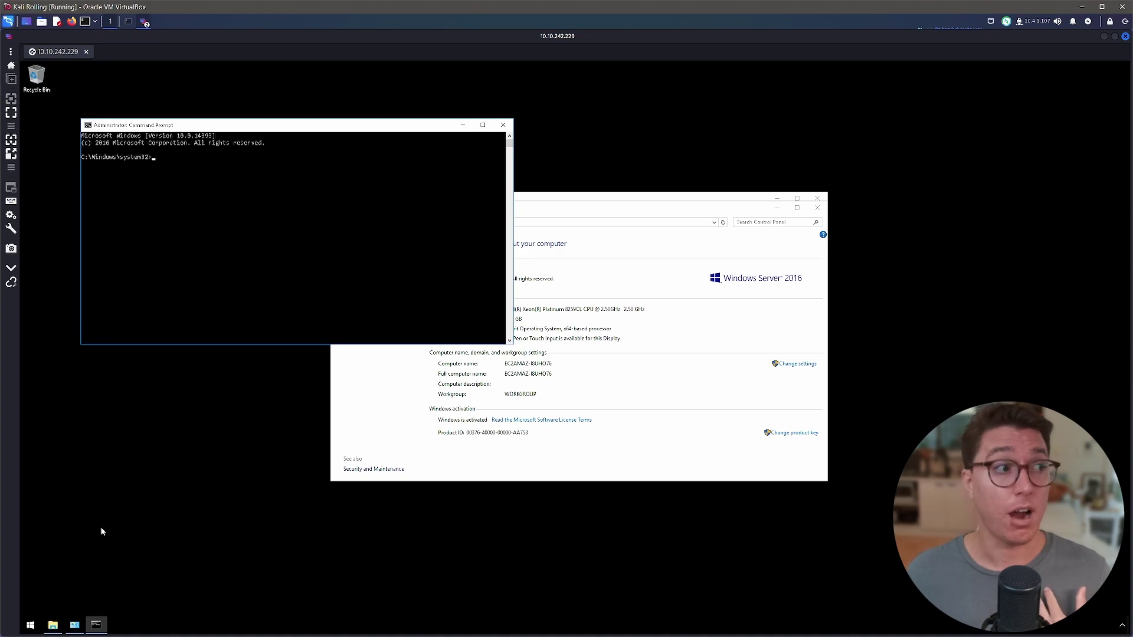
left_click_drag(219, 130, 281, 155)
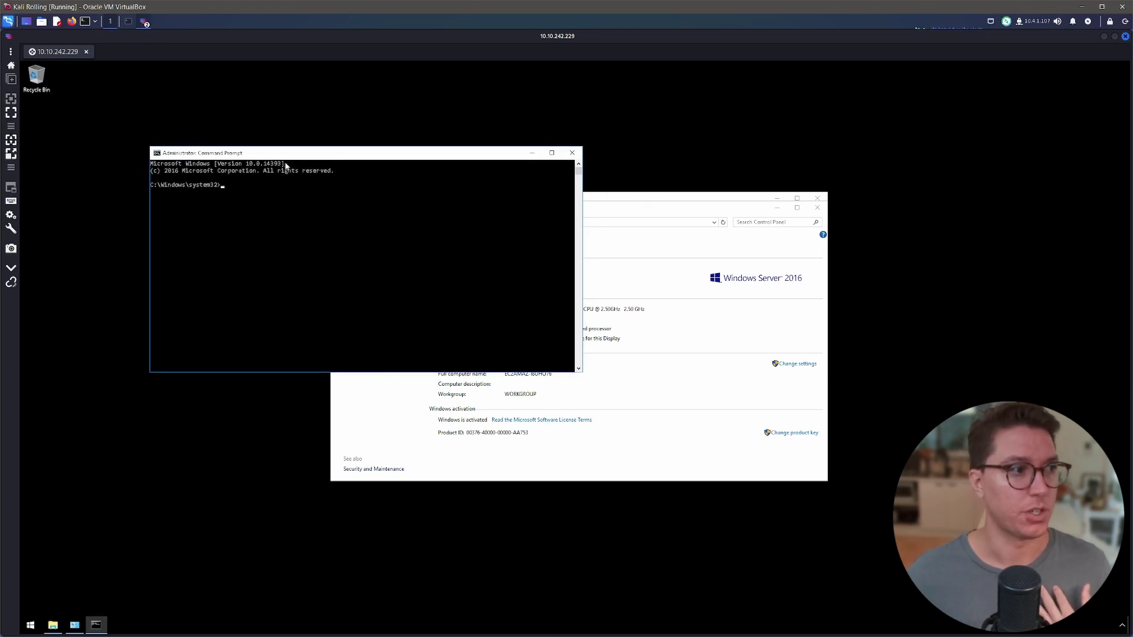
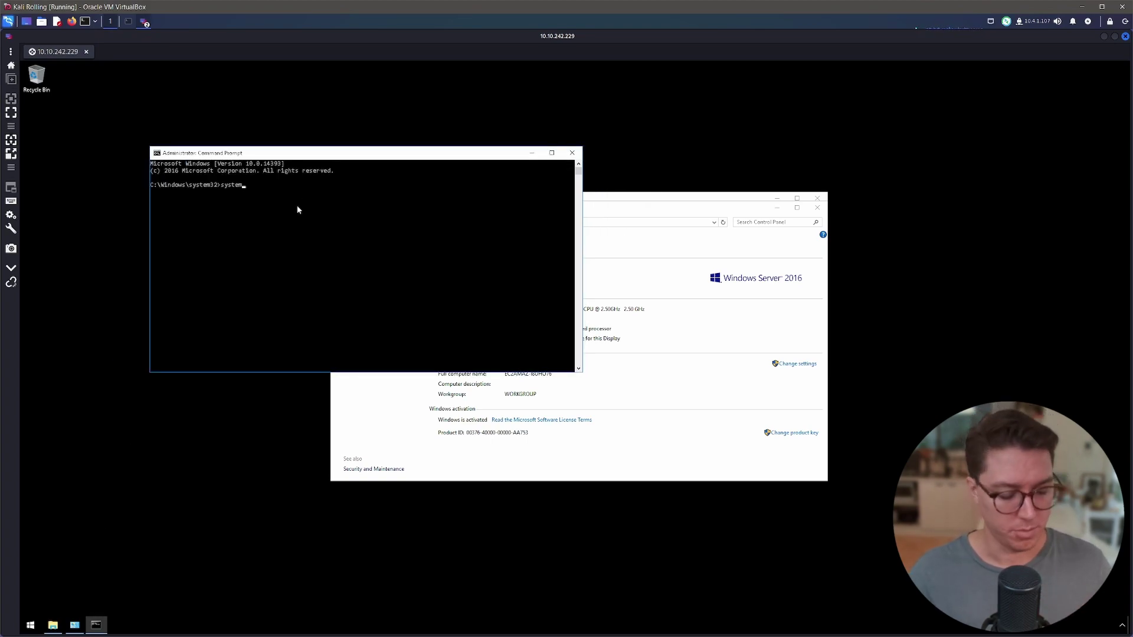
Finish typing systeminfo and run it to list the Windows Server 2016 system details.
type("info")
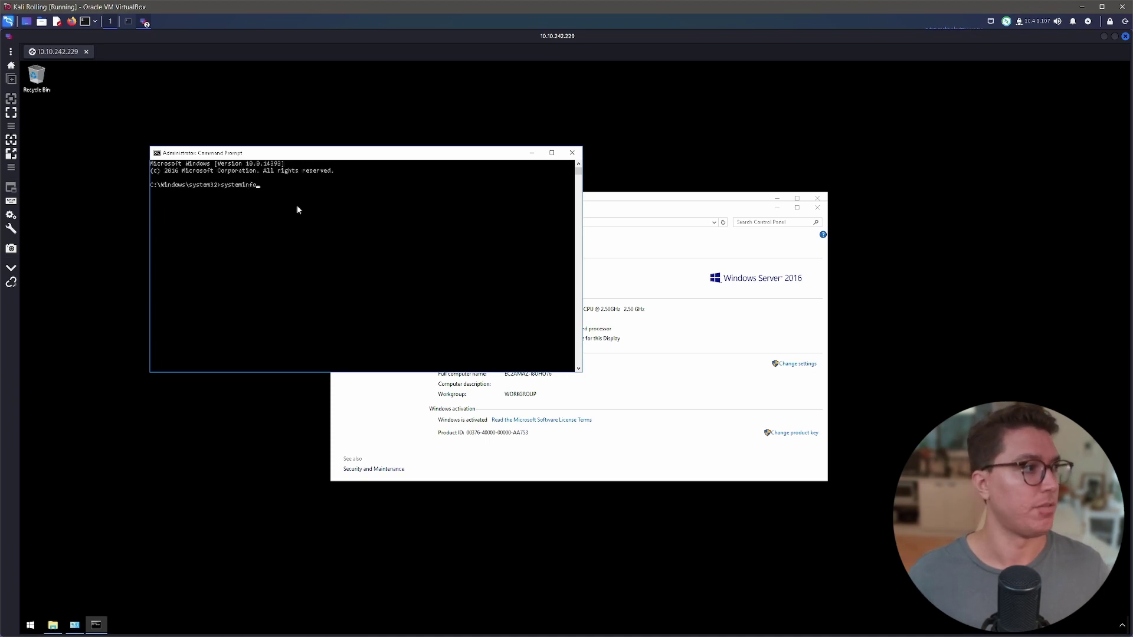
key("Return")
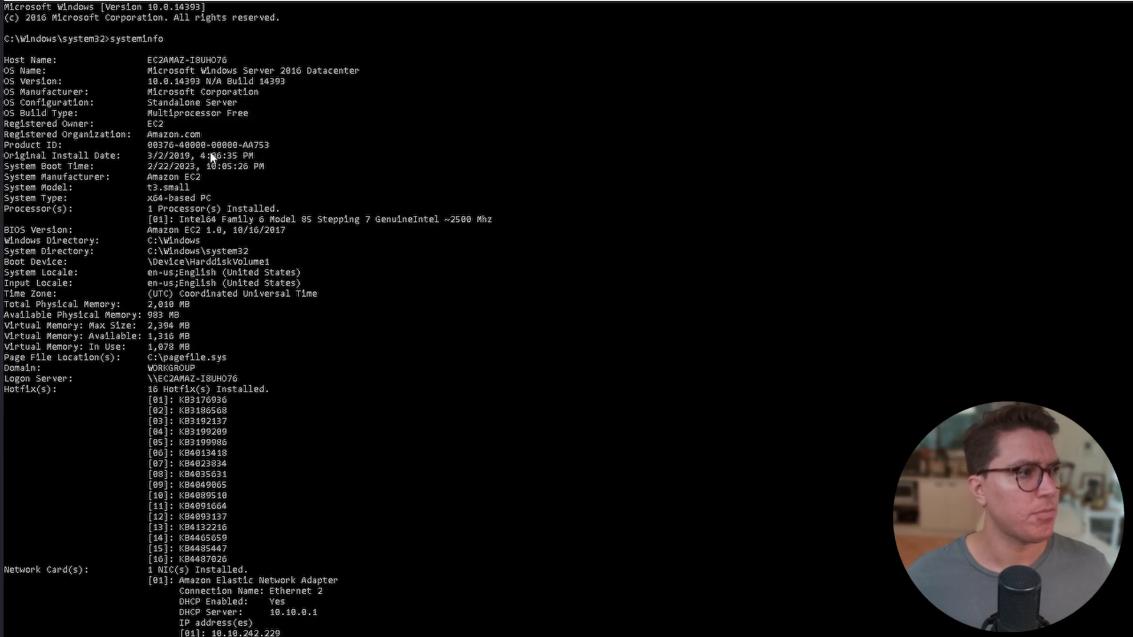
Highlight Amazon.com, the IP address 10.10.242.229 and the Network Card(s) count in the output.
left_click_drag(147, 136, 205, 137)
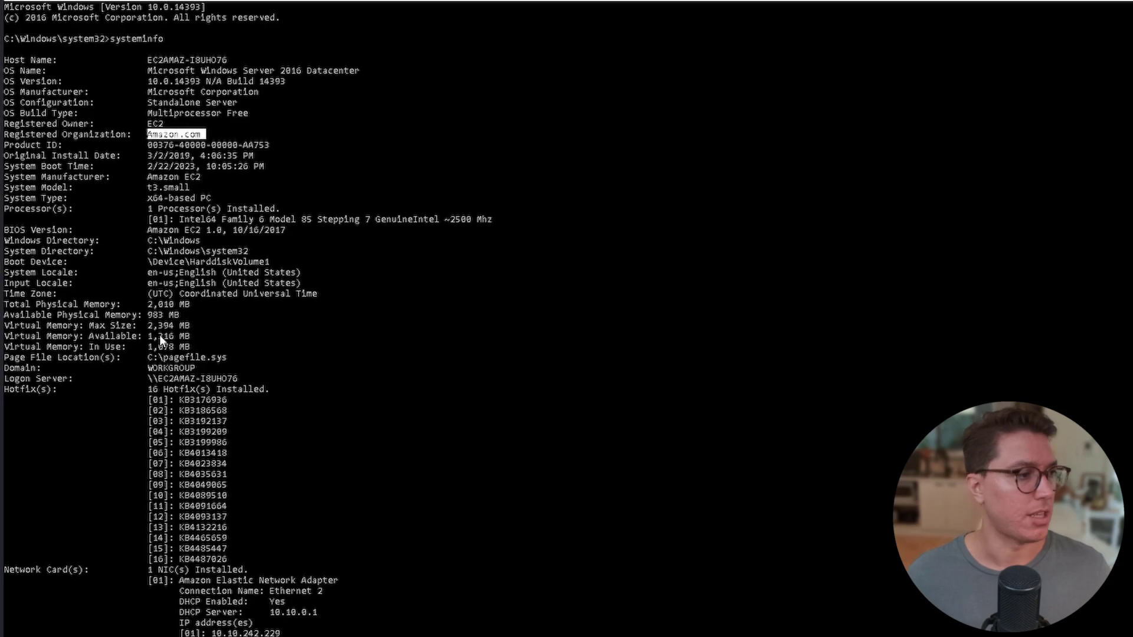
left_click_drag(205, 633, 317, 612)
left_click_drag(211, 633, 281, 633)
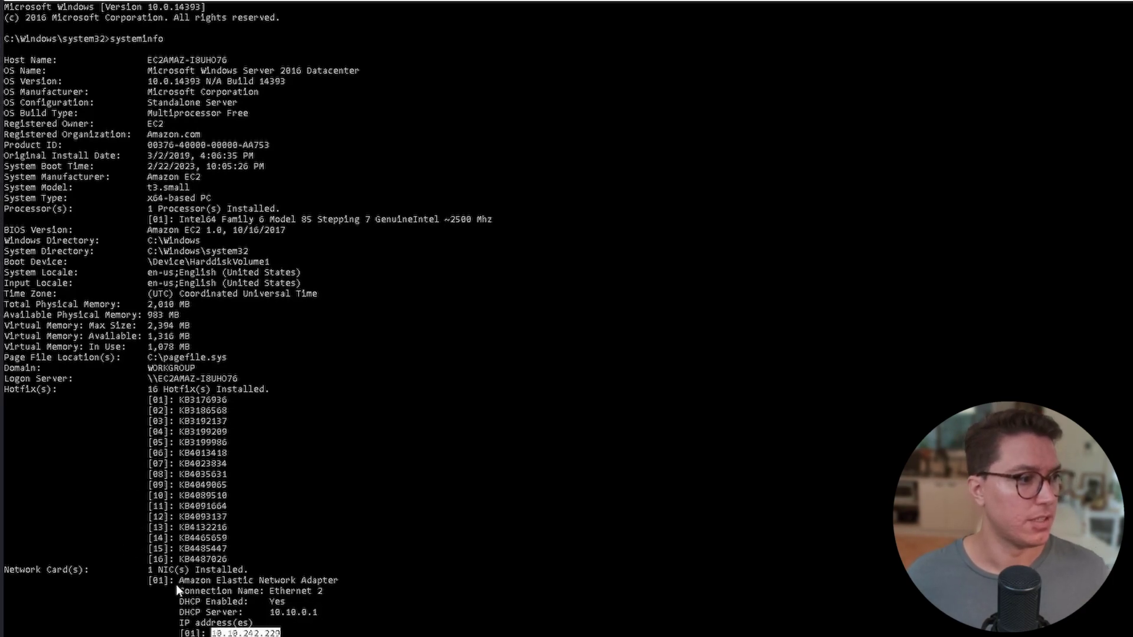
left_click_drag(149, 570, 234, 571)
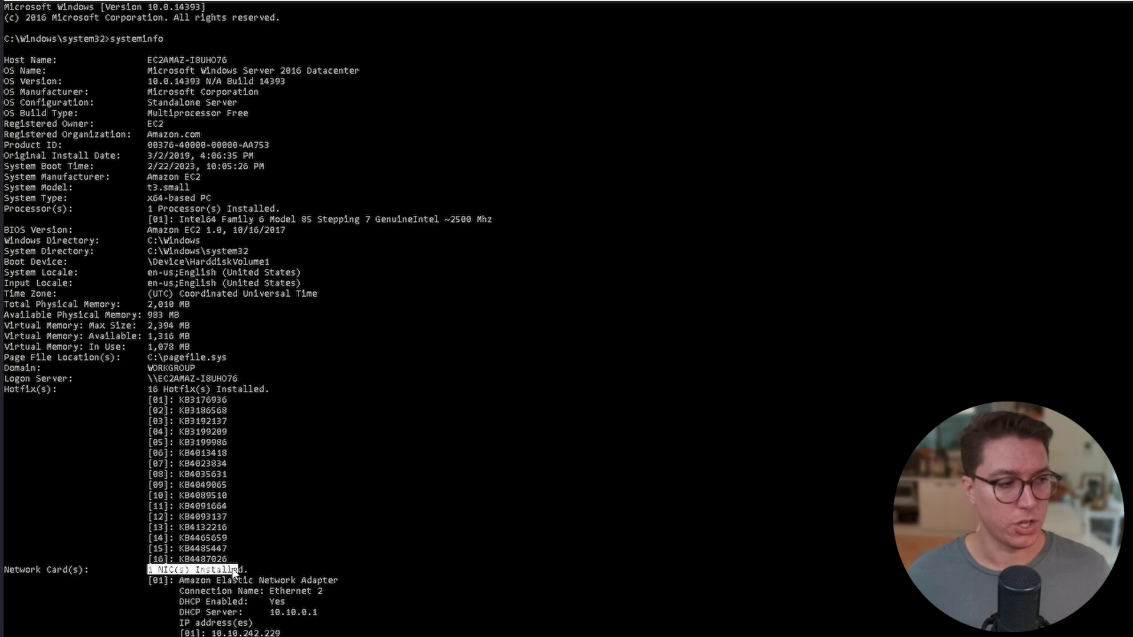
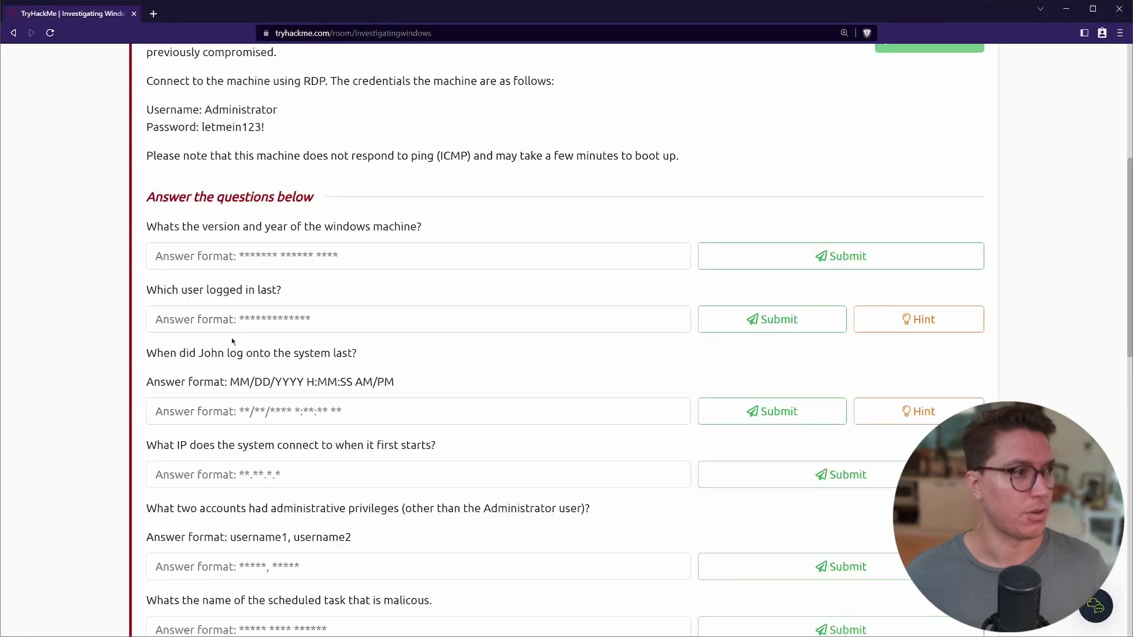
Answer the Windows version-and-year question with 'Windows Server 2016'.
left_click_drag(147, 226, 422, 228)
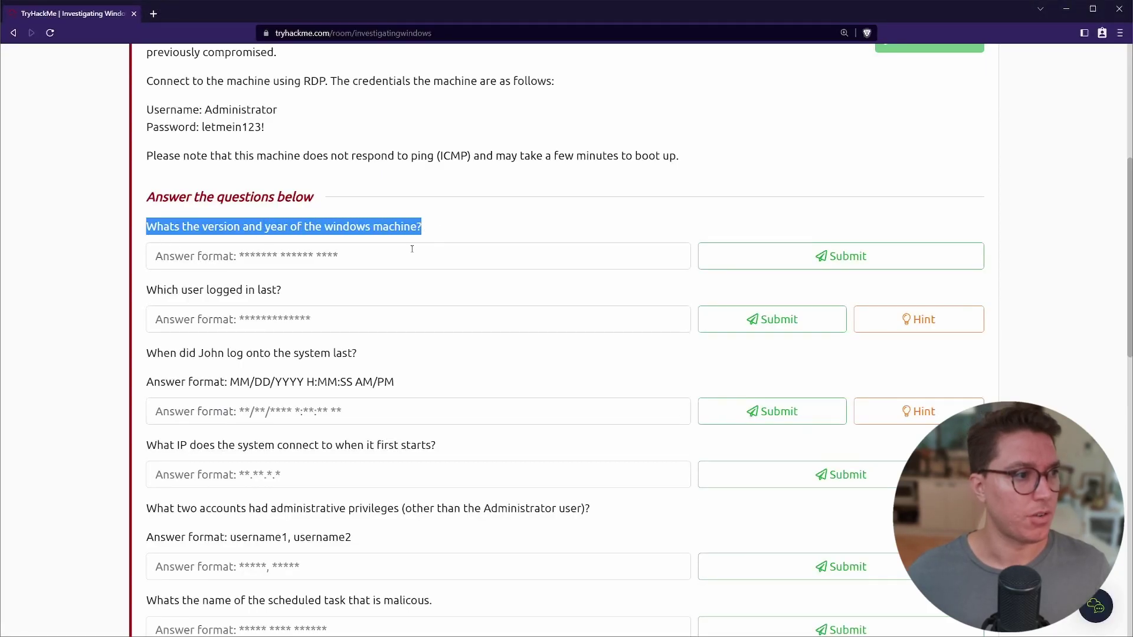
left_click(411, 249)
type("Windows Server 2016")
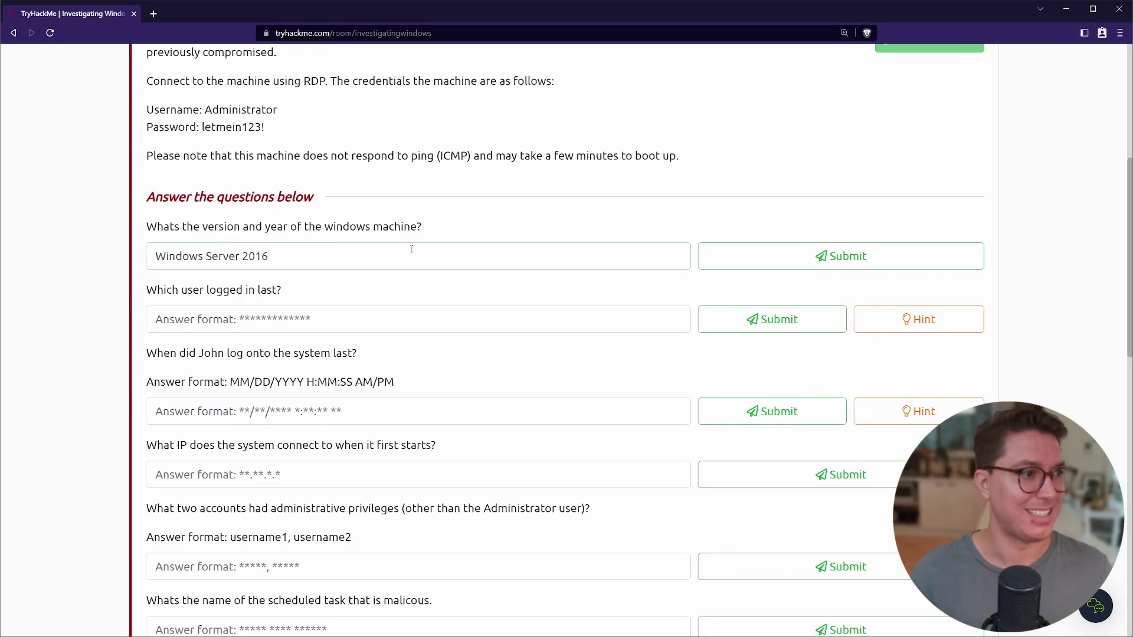
key("Return")
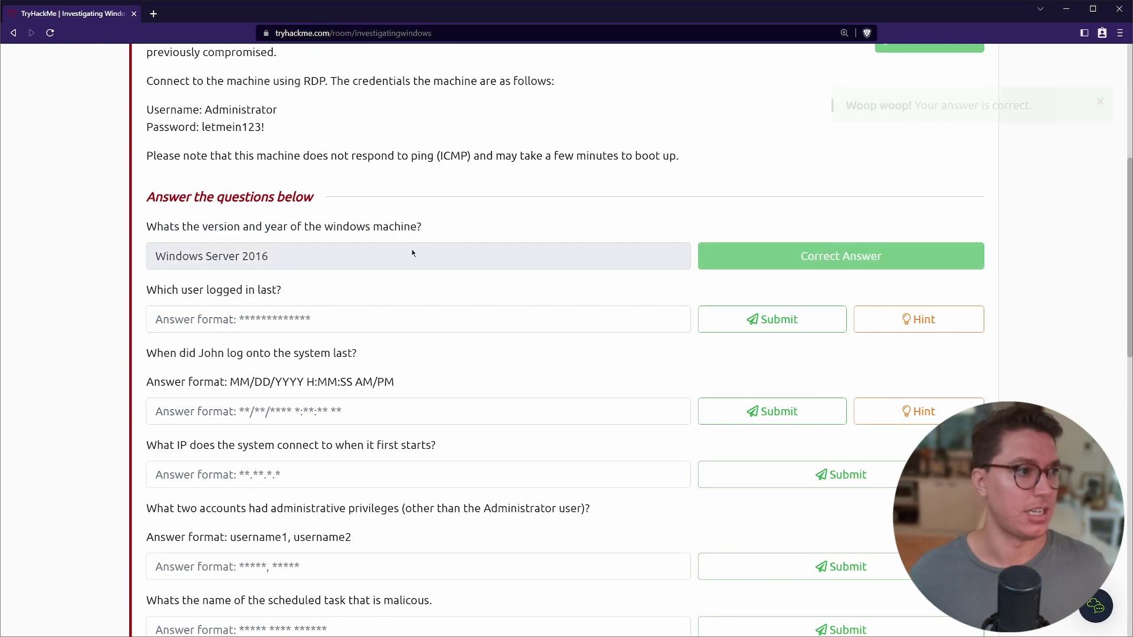
Scroll down and read the question about the last logged-in user.
scroll(218, 286, "down", 1)
left_click_drag(147, 232, 305, 236)
left_click(327, 239)
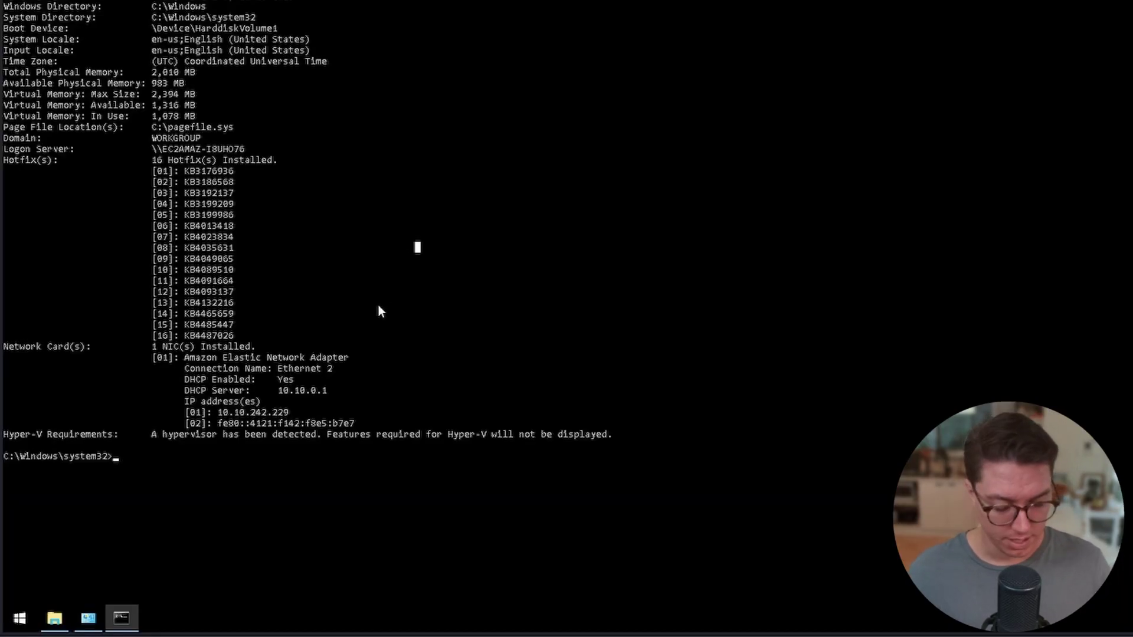
Try Get-LocalUser in Command Prompt, then bring up Windows PowerShell's launch options from Start.
type("Get")
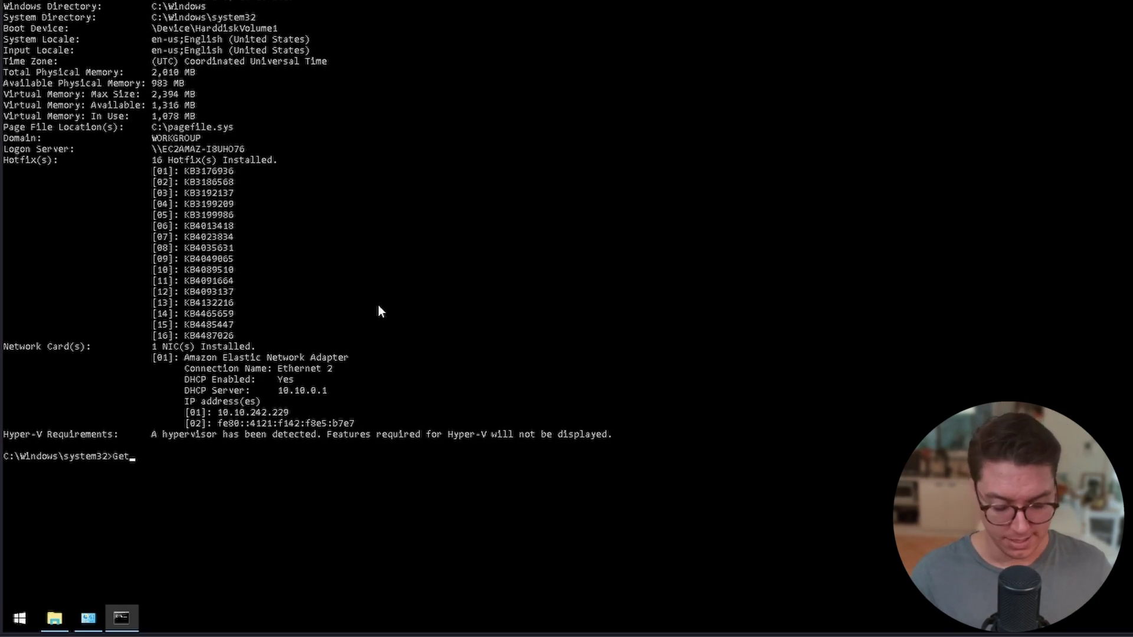
type("-LocalUser")
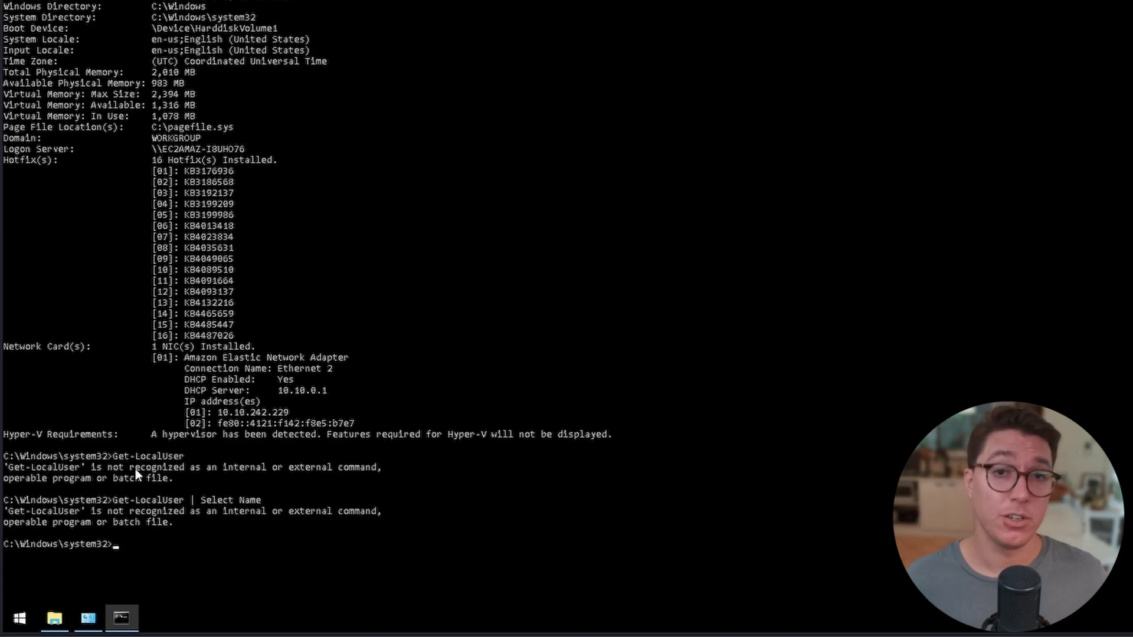
left_click(20, 618)
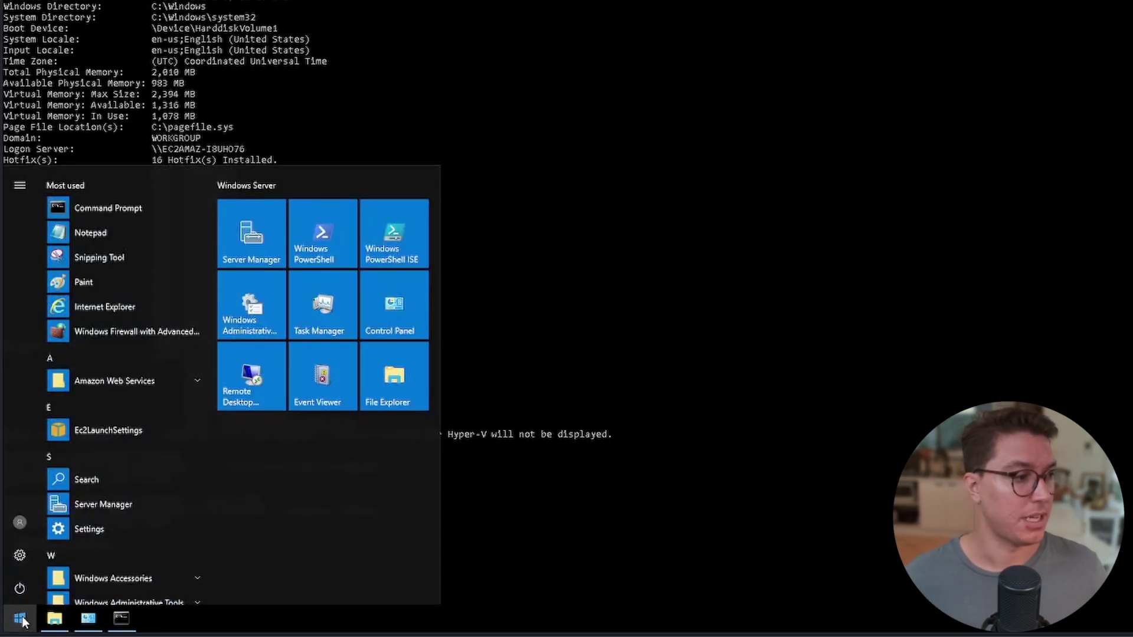
right_click(20, 618)
Launch Windows PowerShell and run Get-LocalUser to list the local accounts.
left_click(319, 250)
left_click(318, 248)
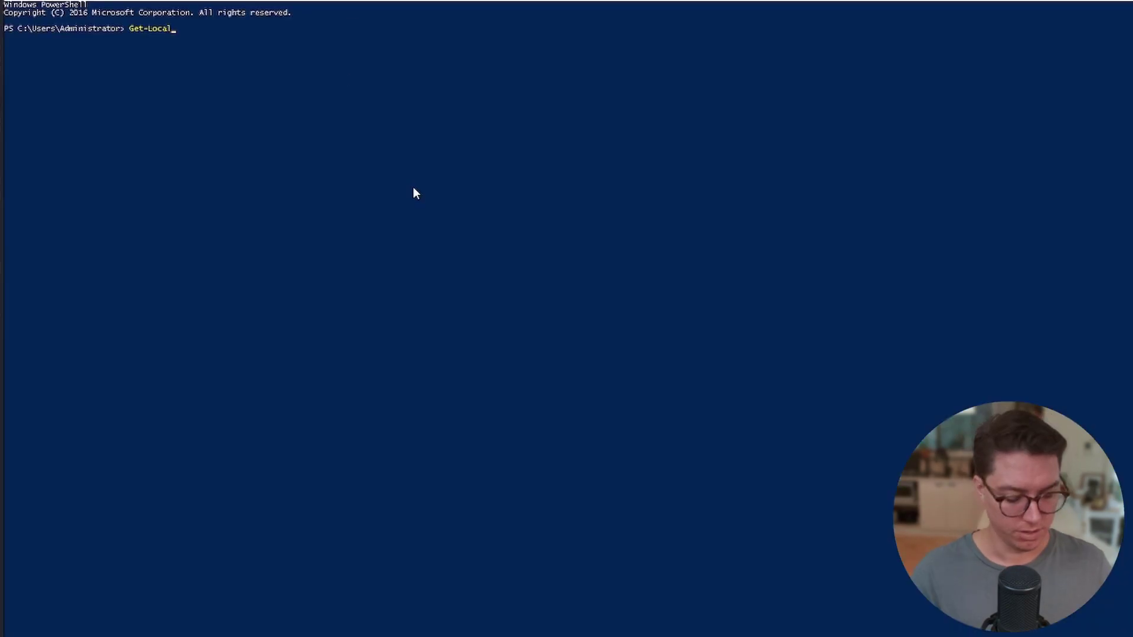
type("User")
key("Return")
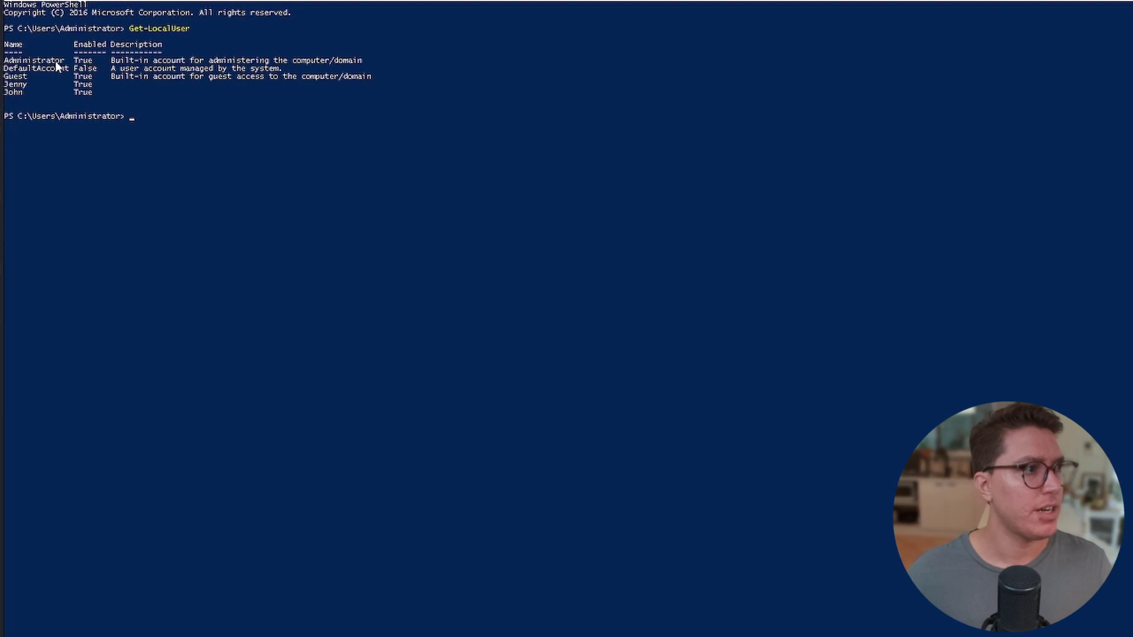
left_click_drag(5, 68, 27, 93)
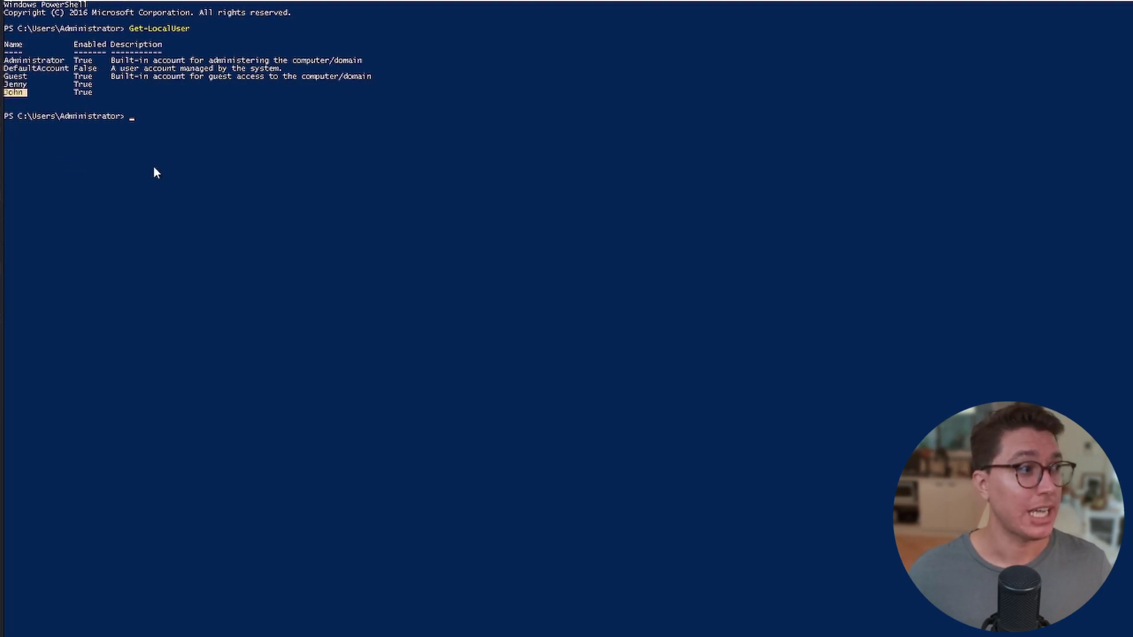
left_click(192, 134)
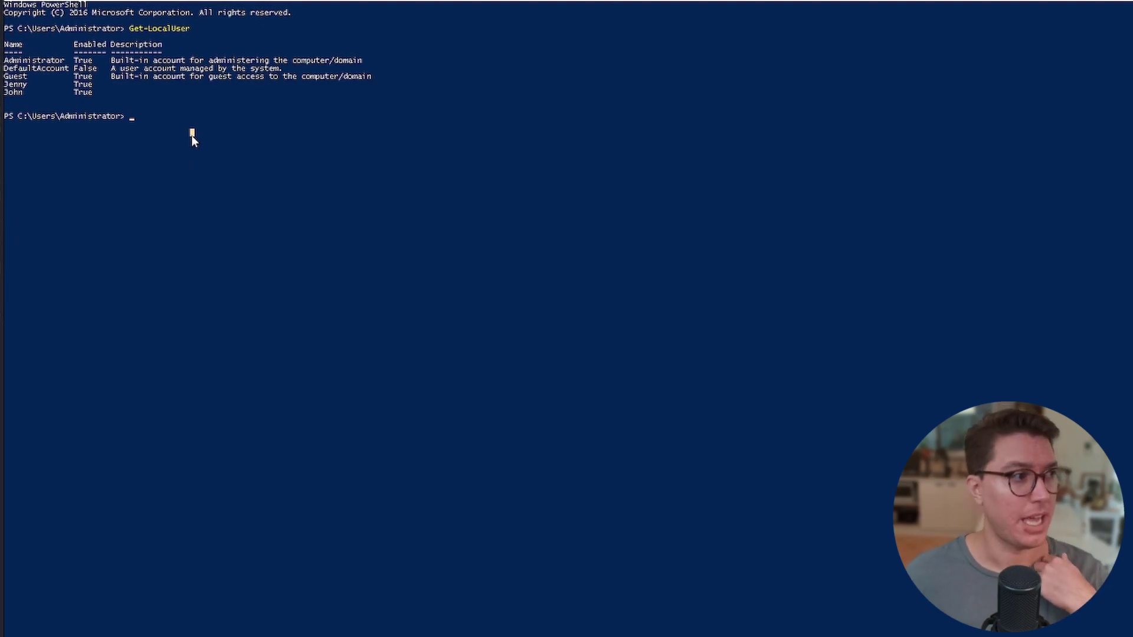
Run Get-LocalUser | Select Name,LastLogon, which returns empty output.
key("Up")
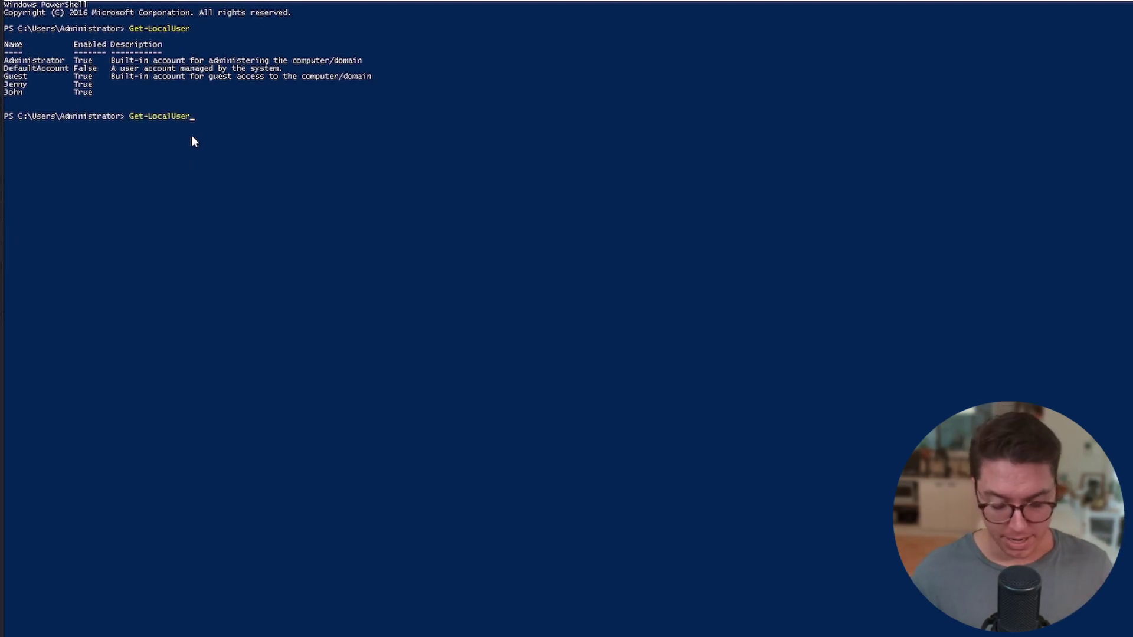
type("| Select")
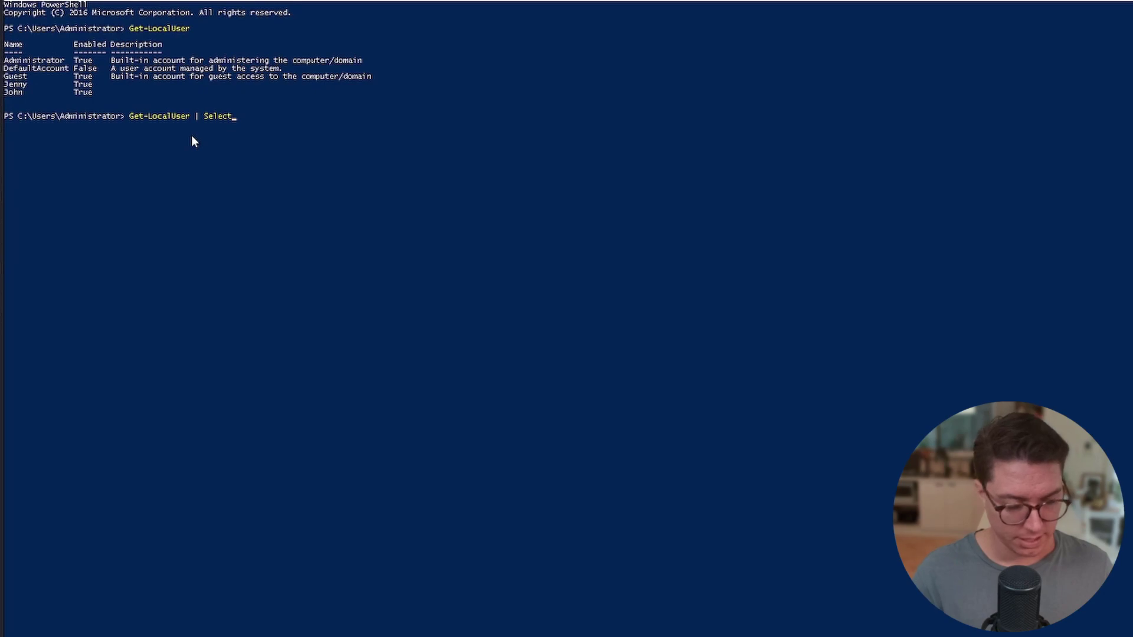
type(" Name,LastLogon")
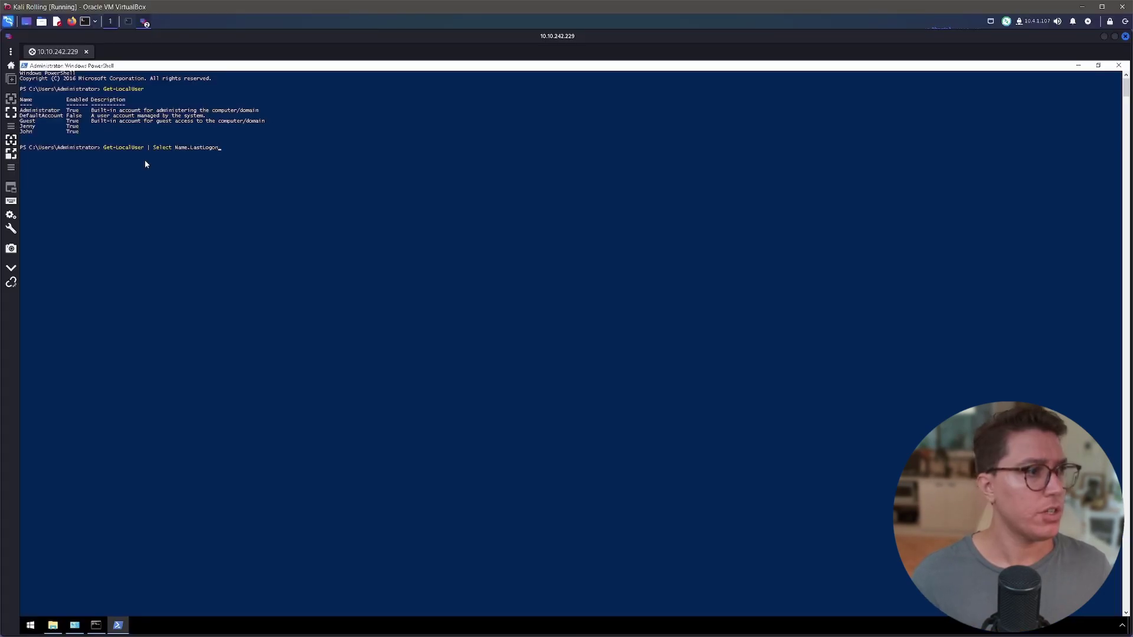
key("Return")
left_click_drag(69, 195, 19, 161)
left_click(188, 204)
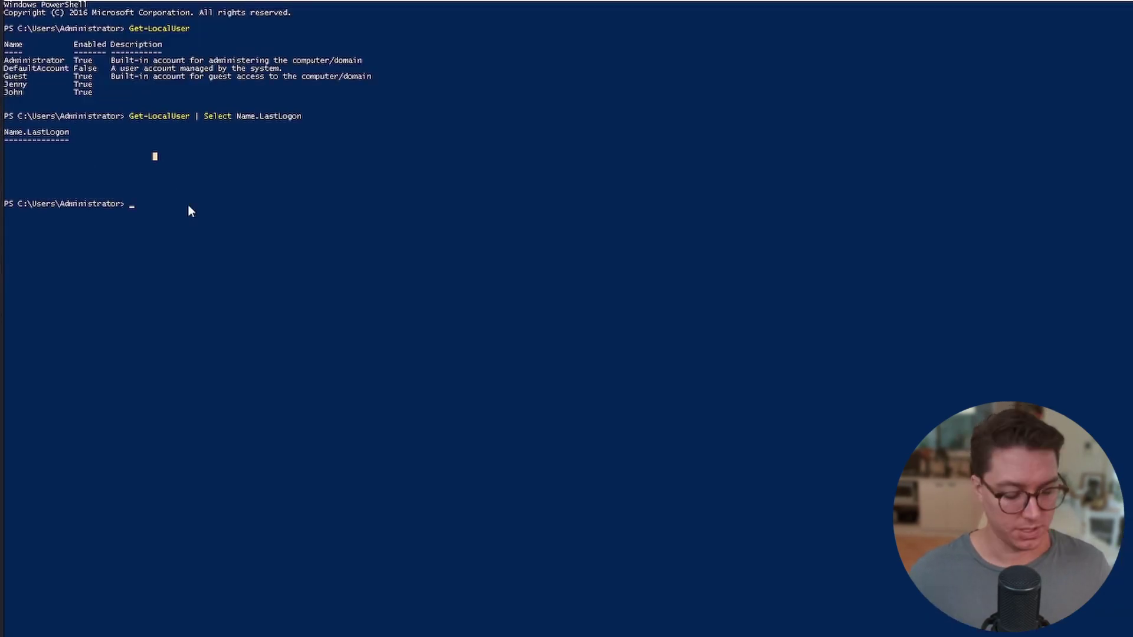
Rerun Get-LocalUser selecting only user names, then only last logon times.
key("Up")
key("BackSpace")
key("BackSpace")
key("BackSpace")
key("BackSpace")
key("BackSpace")
key("BackSpace")
key("BackSpace")
key("BackSpace")
key("BackSpace")
key("BackSpace")
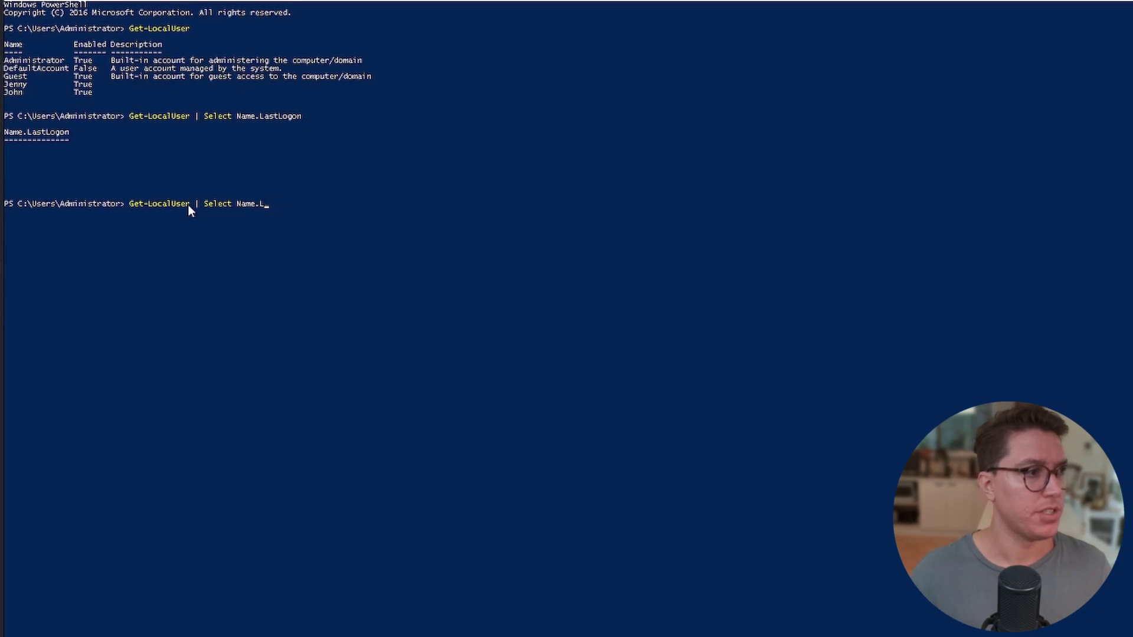
key("Return")
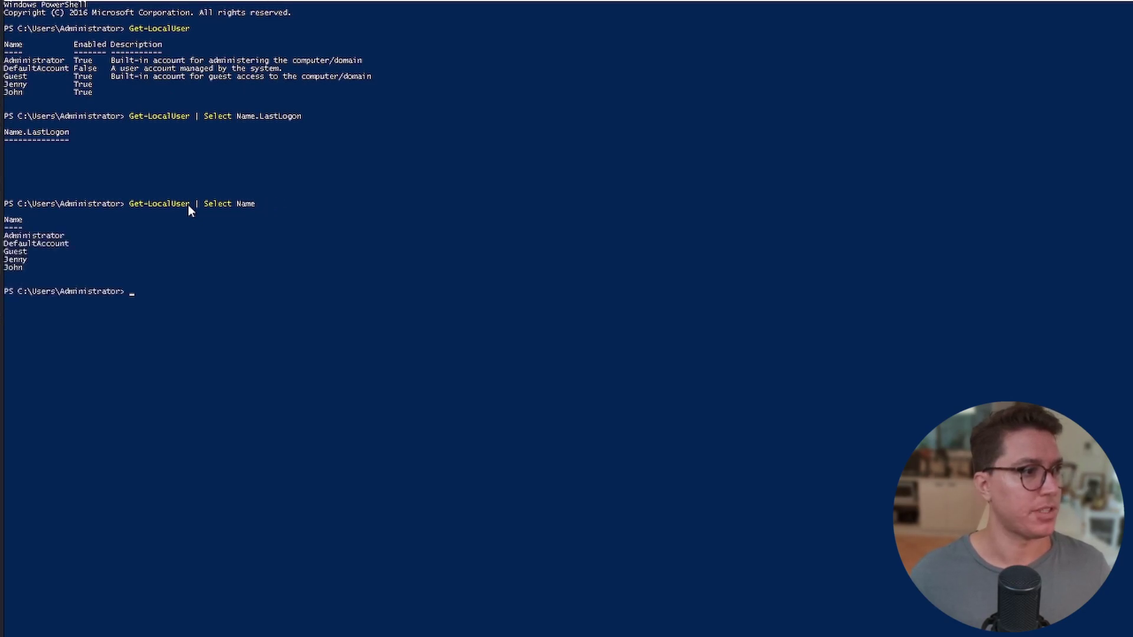
key("Up")
key("Up")
key("Up")
key("Up")
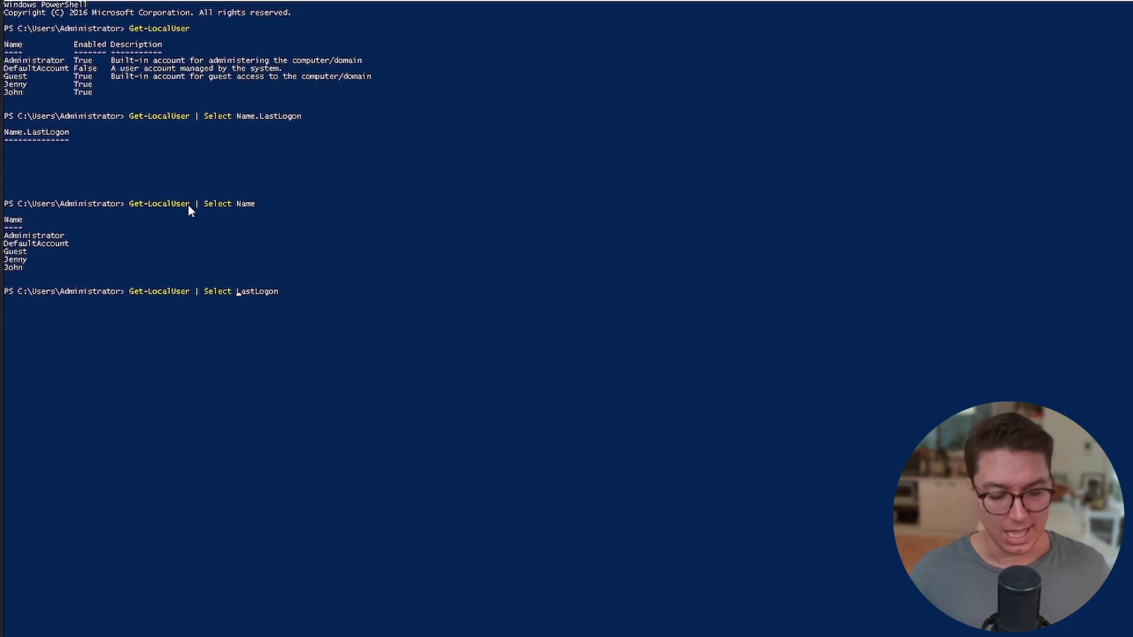
key("Return")
Review the logon dates and copy the 3/2/2019 5:48:32 PM last logon.
left_click_drag(4, 357, 100, 322)
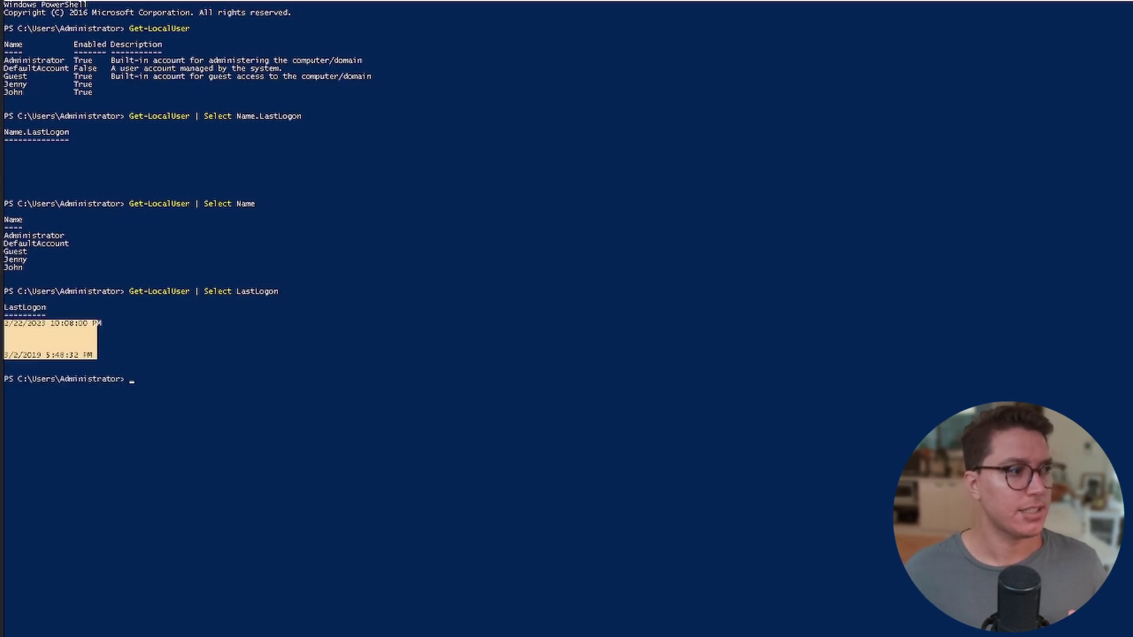
left_click_drag(32, 277, 4, 226)
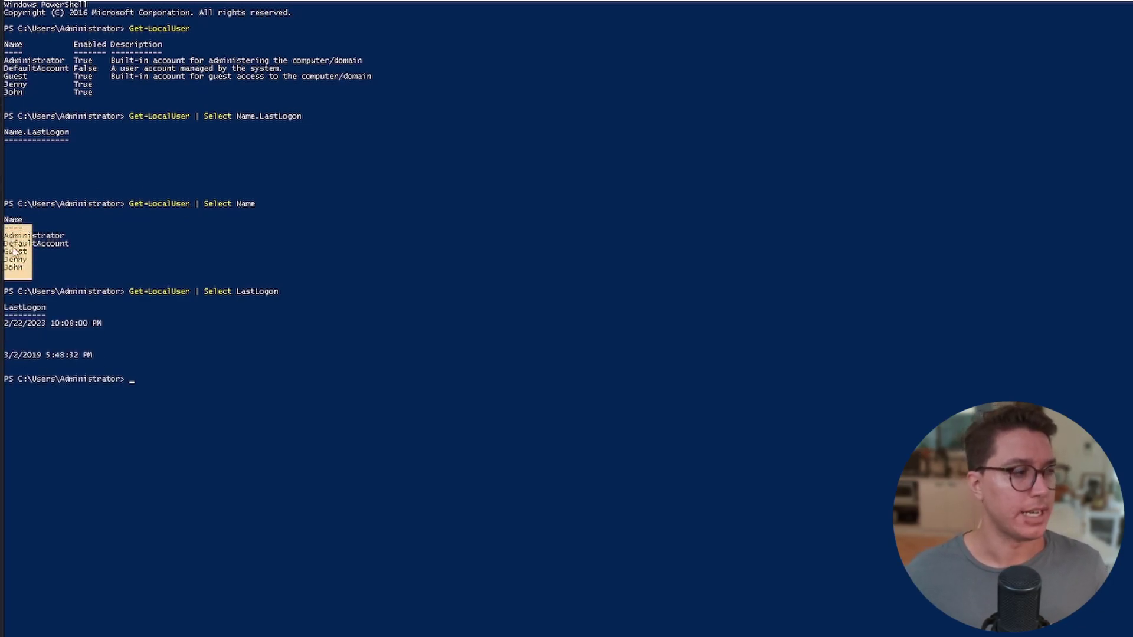
left_click(18, 252)
left_click_drag(302, 124, 214, 115)
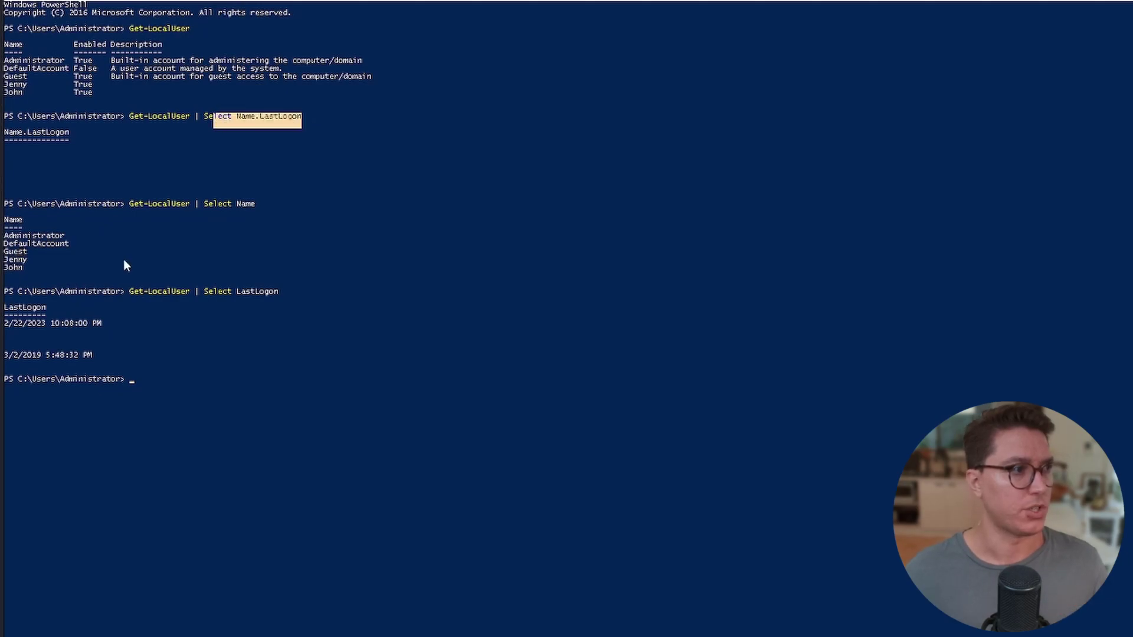
left_click(10, 236)
left_click_drag(6, 325, 98, 326)
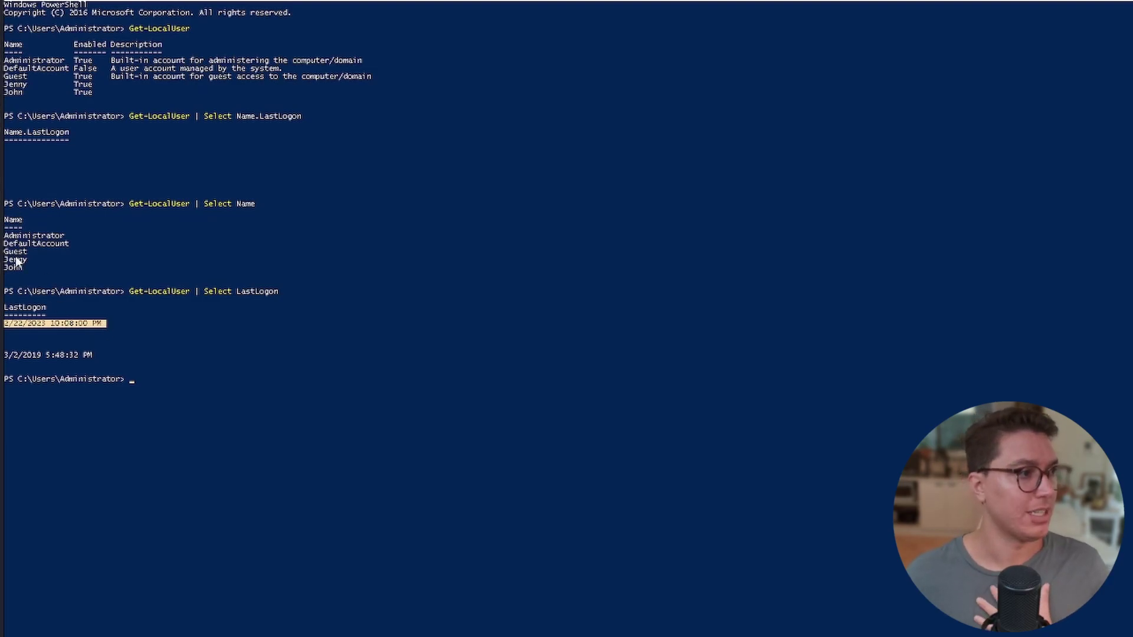
left_click_drag(5, 354, 77, 354)
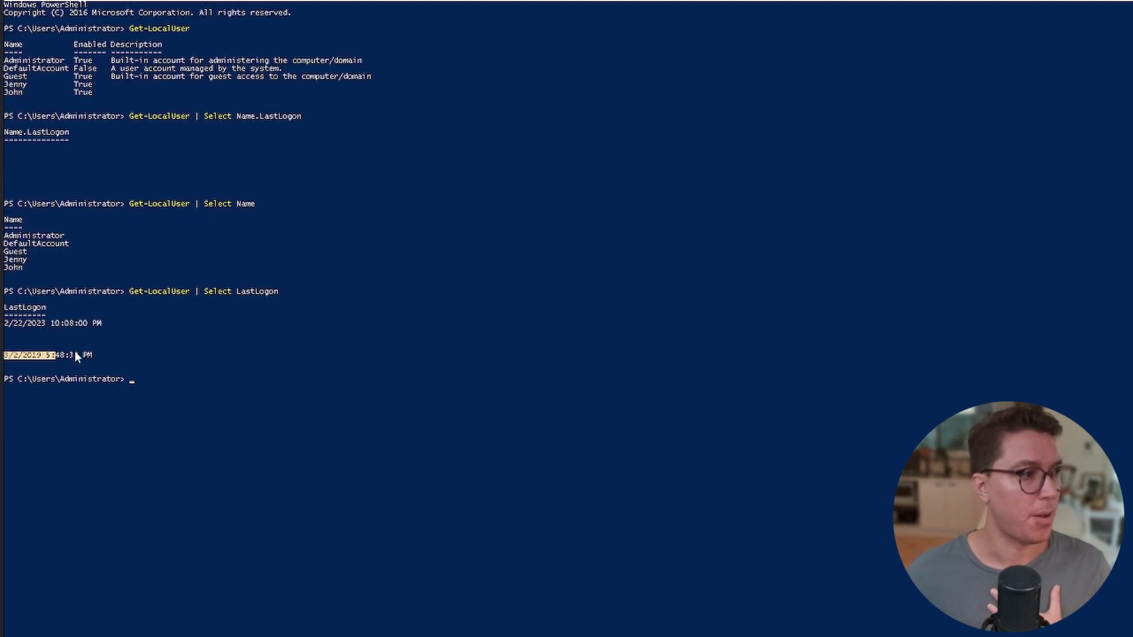
right_click(22, 268)
Paste and submit Administrator as the last logged-in user.
key("alt+Tab")
left_click_drag(165, 233, 210, 233)
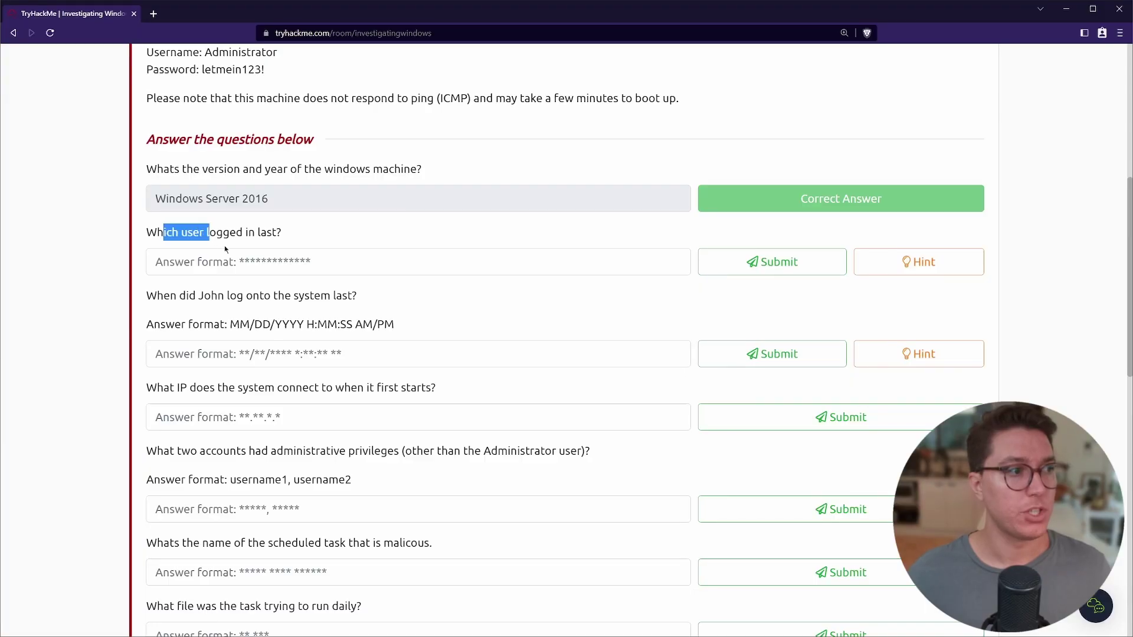
left_click(234, 262)
key("ctrl+v")
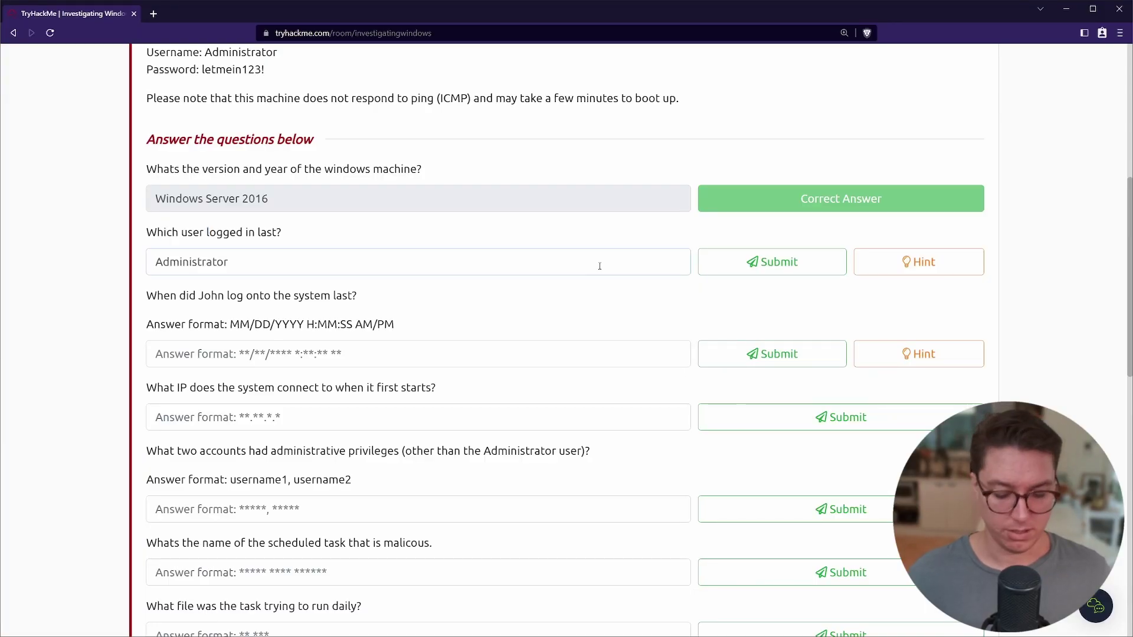
key("Return")
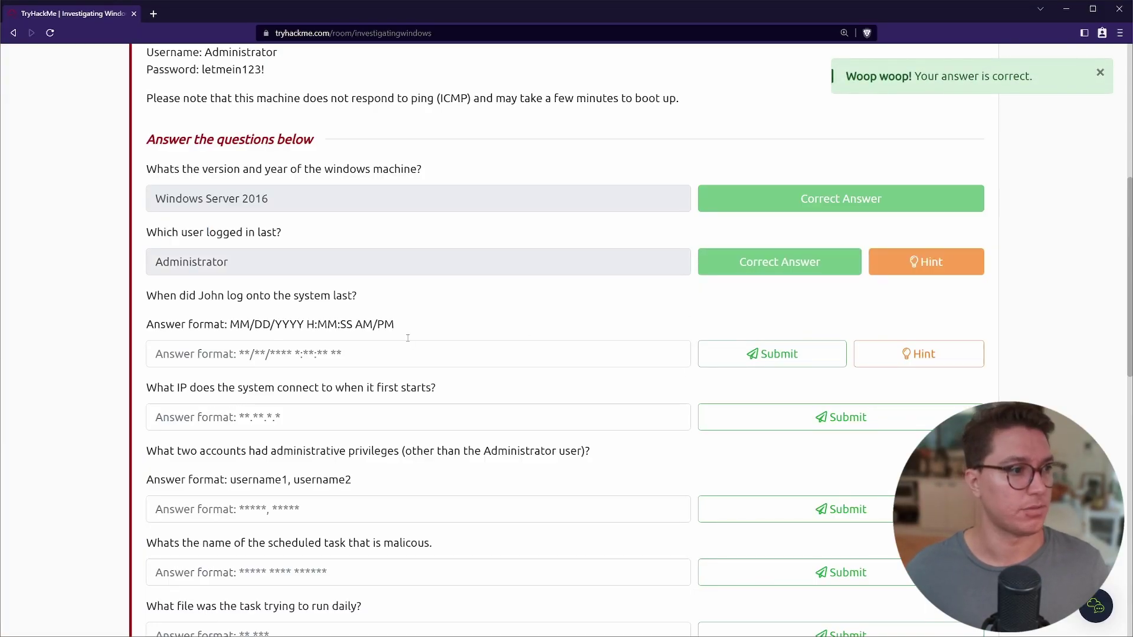
Copy John's logon time from PowerShell and submit it as 03/02/2019 5:48:32 PM.
left_click_drag(147, 297, 394, 323)
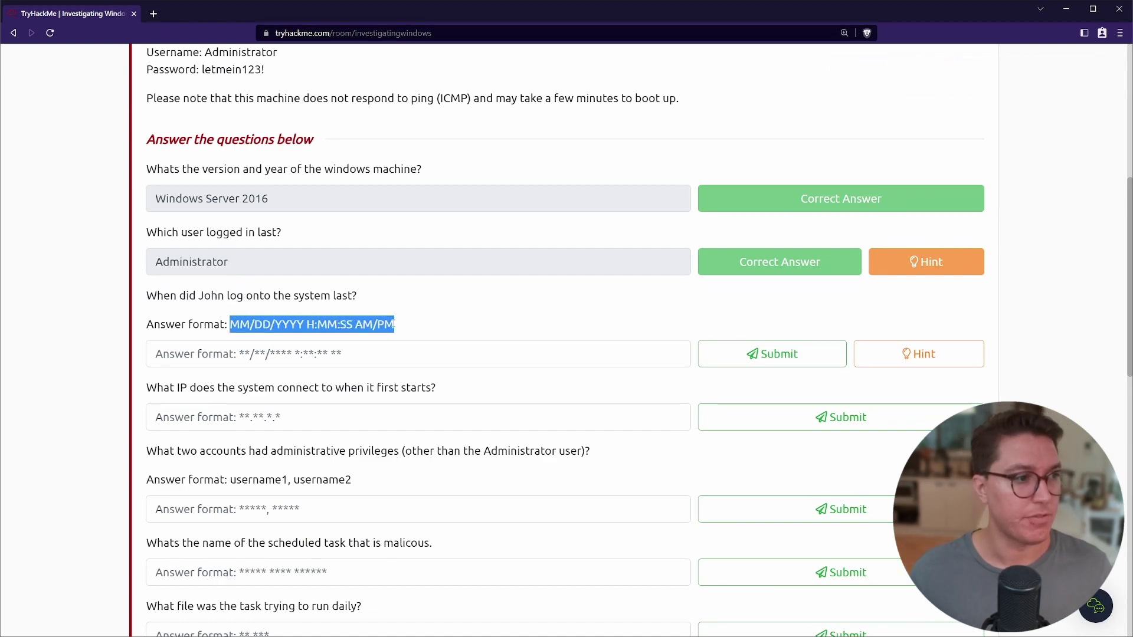
left_click(394, 324)
key("alt+Tab")
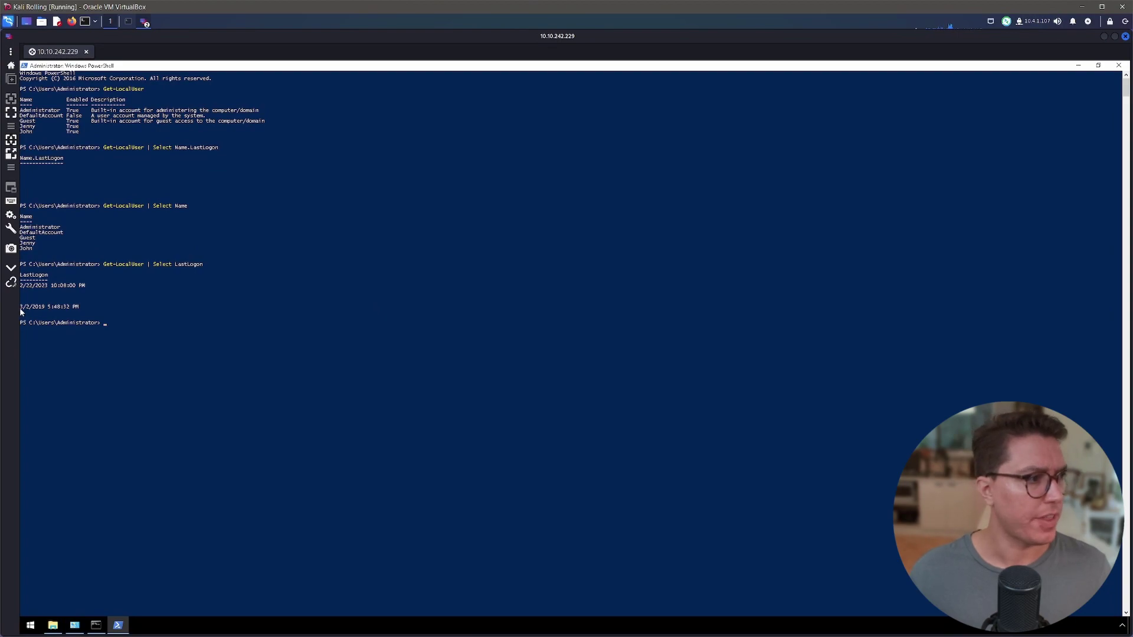
left_click_drag(21, 307, 82, 308)
right_click(82, 309)
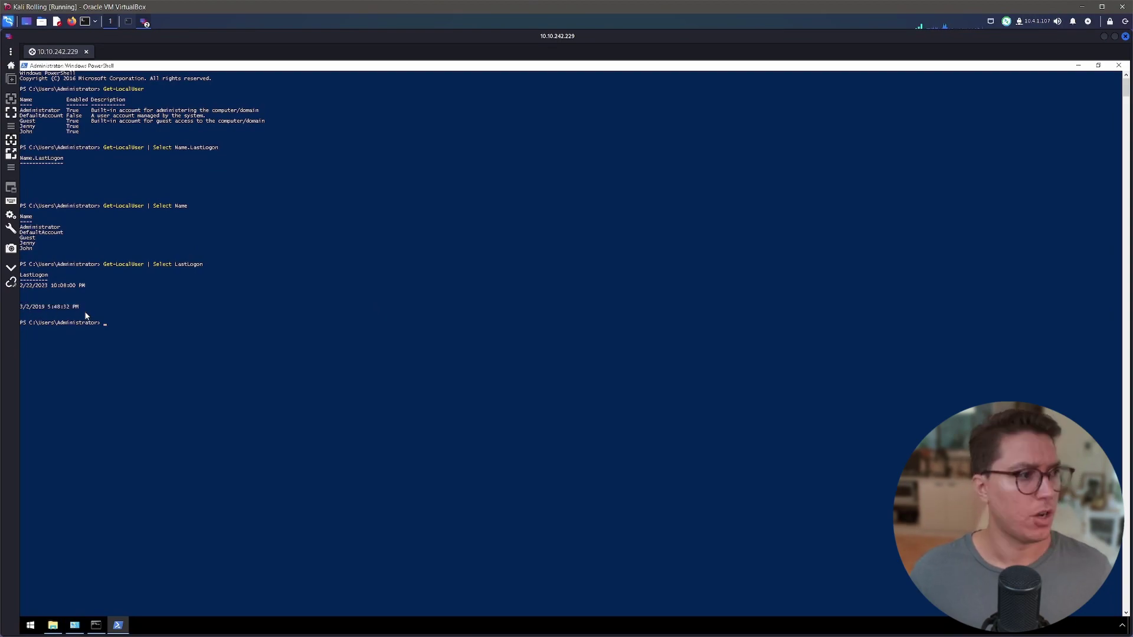
key("alt+Tab")
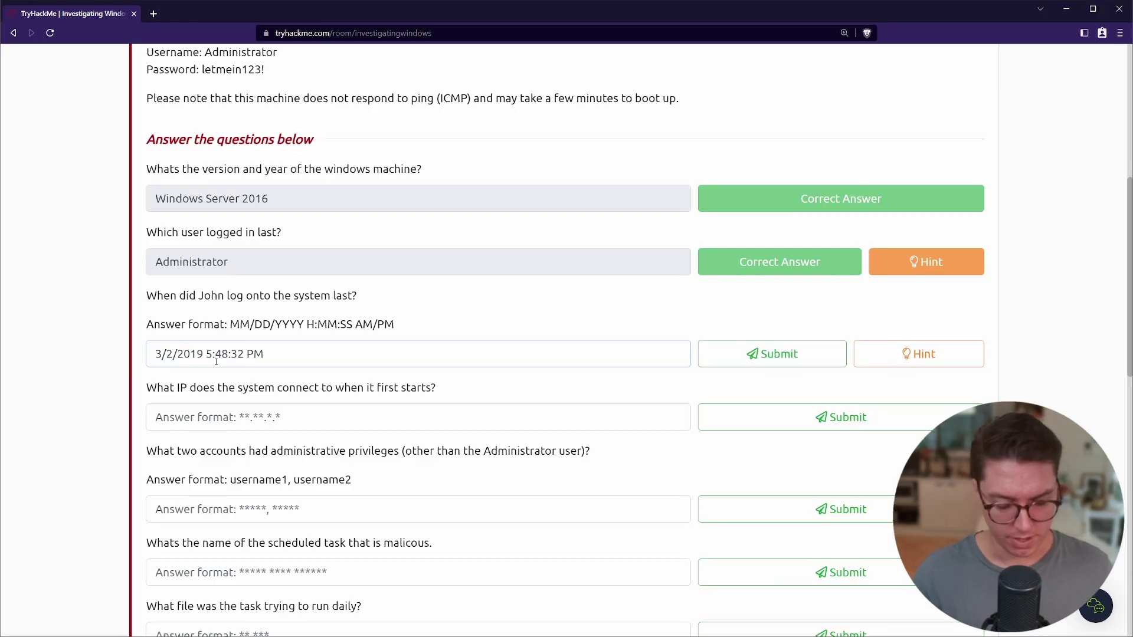
key("Home")
type("03/0")
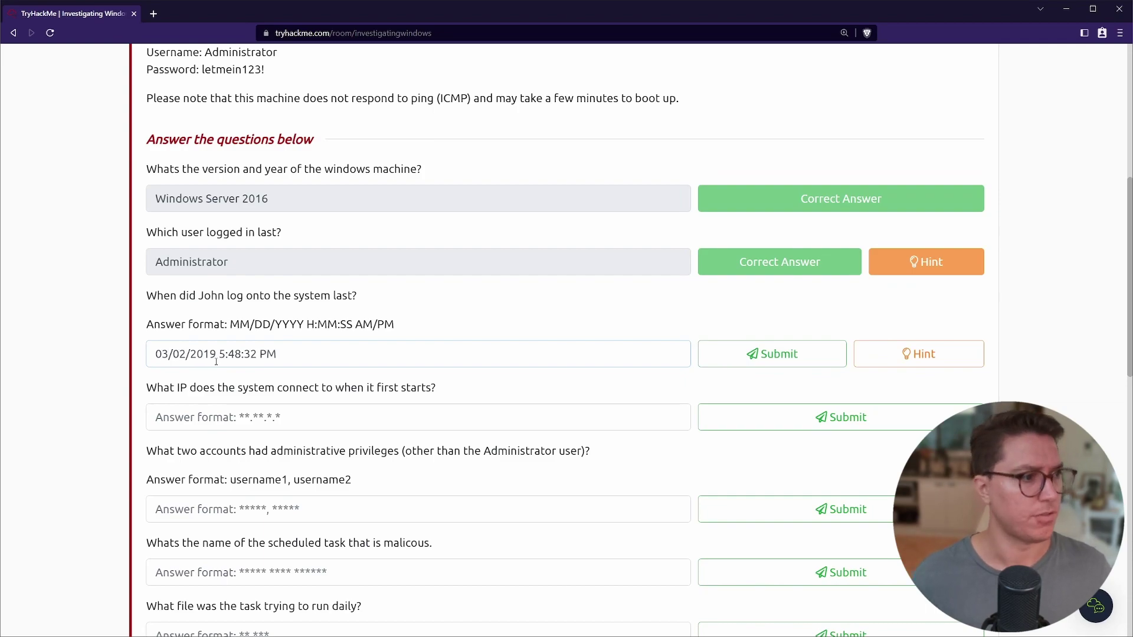
key("Return")
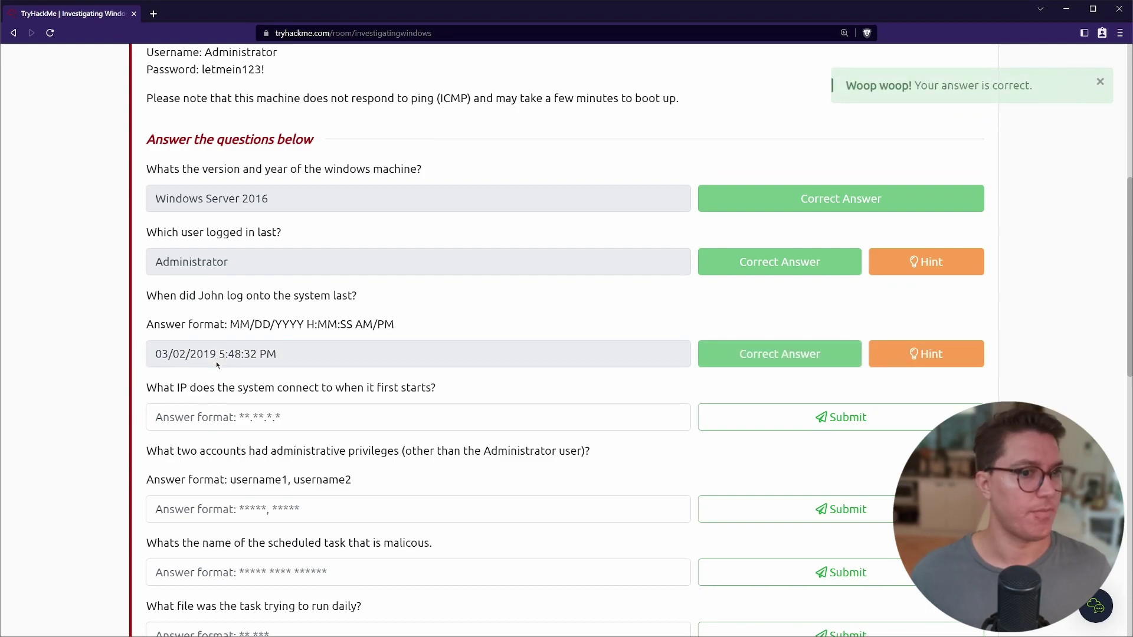
Guess the startup IP question with 10.34.0.1, then 10.34.1.1, both rejected.
scroll(216, 354, "down", 1)
left_click_drag(147, 330, 435, 332)
left_click(382, 357)
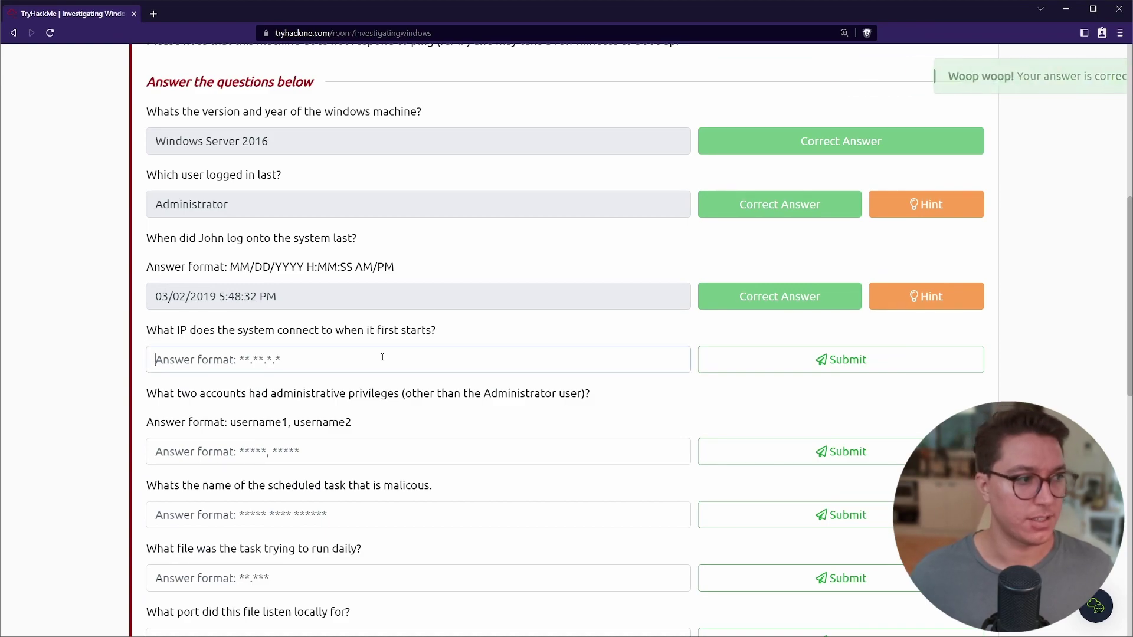
type("10.43")
key("BackSpace")
key("BackSpace")
type("34")
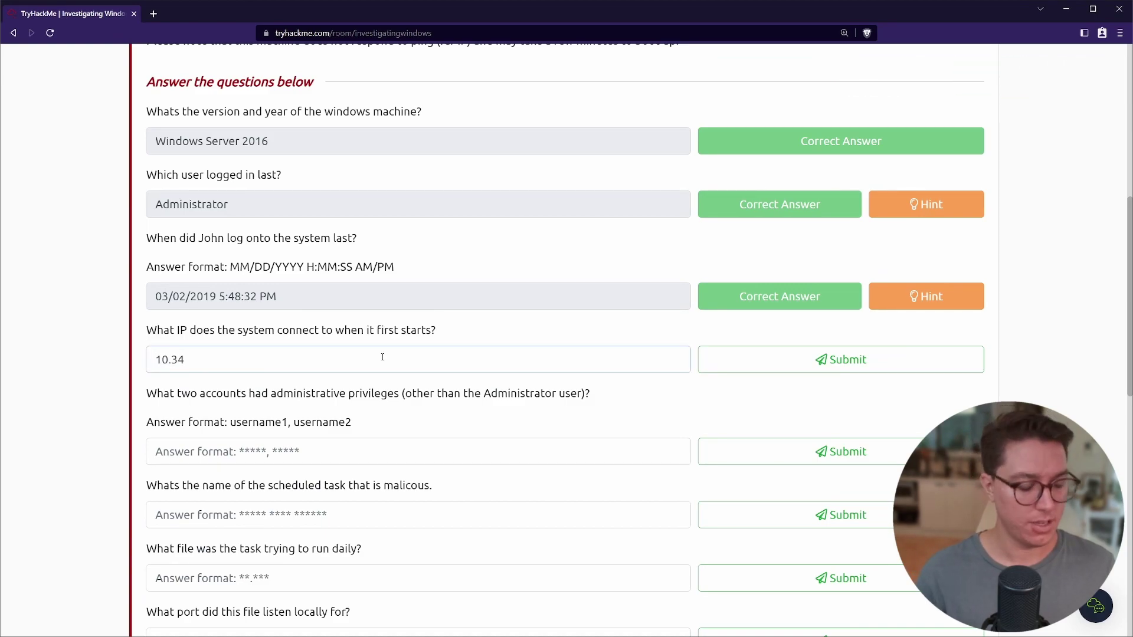
type(".0.1")
key("Return")
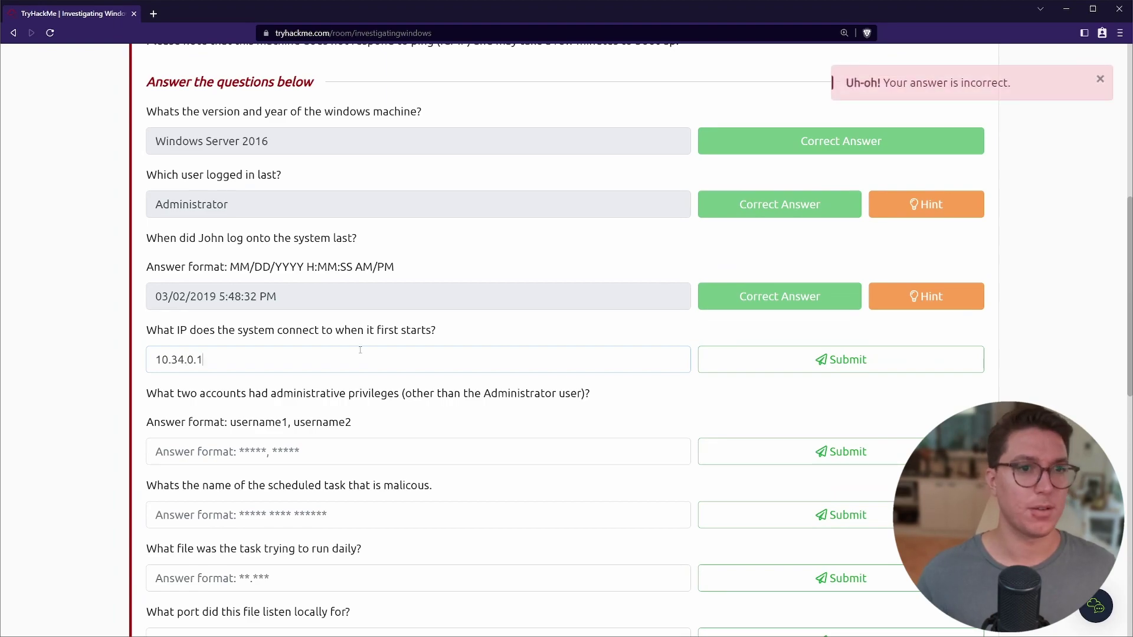
key("BackSpace")
key("BackSpace")
key("BackSpace")
type("1.1")
key("Return")
double_click(235, 359)
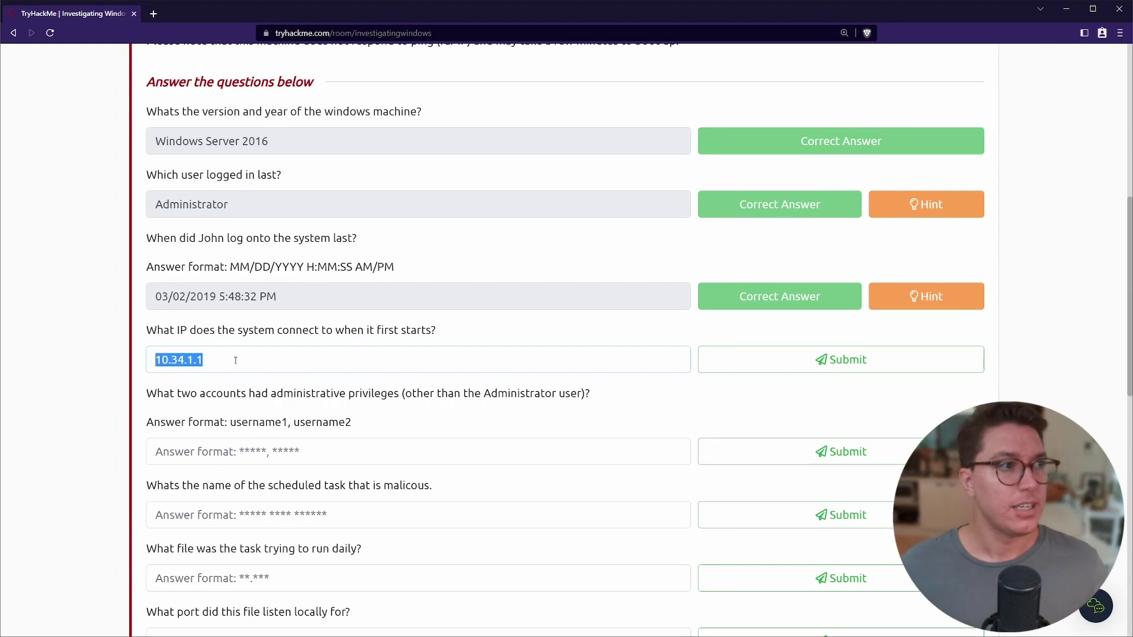
left_click(375, 351)
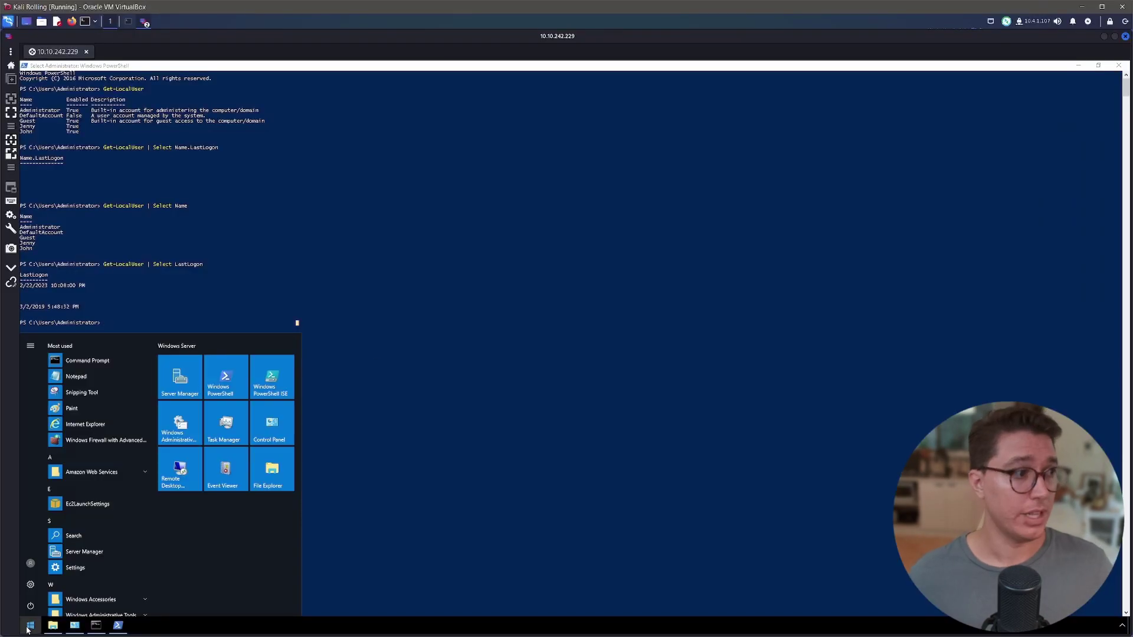
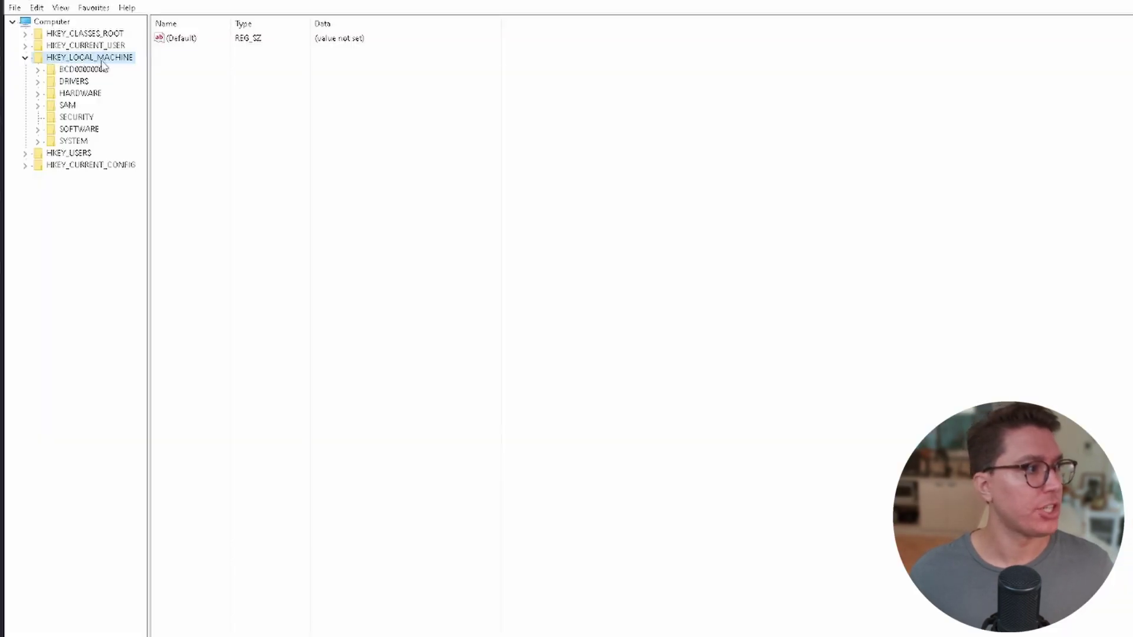
Expand HKEY_LOCAL_MACHINE\SOFTWARE\Microsoft\Windows and select CurrentVersion to list its values.
left_click(37, 129)
double_click(88, 201)
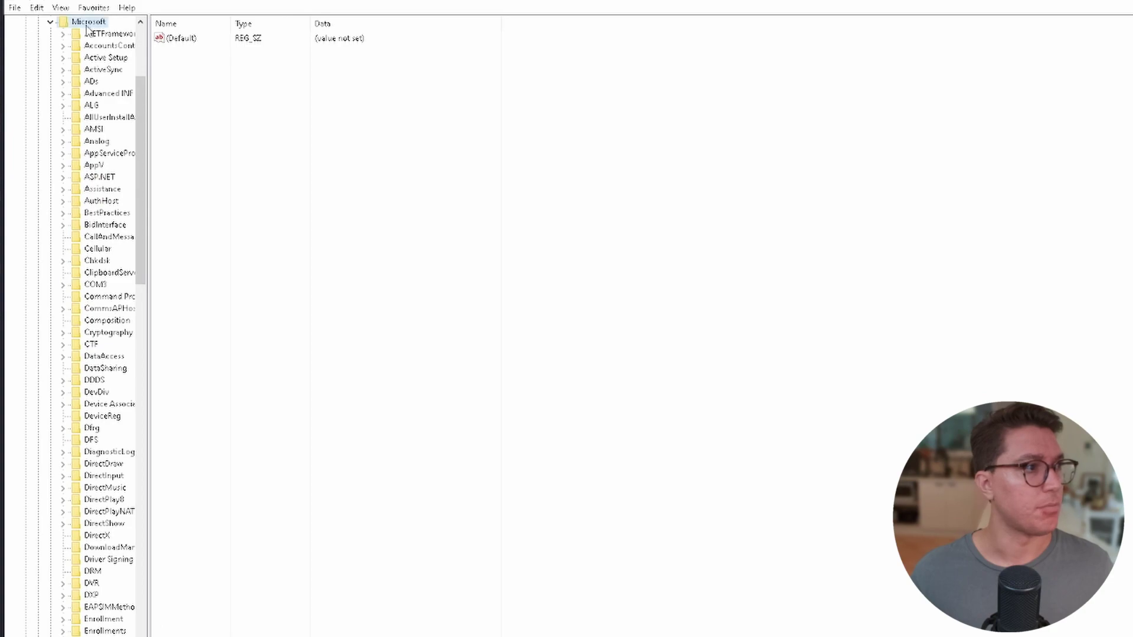
scroll(77, 354, "down", 15)
left_click(62, 404)
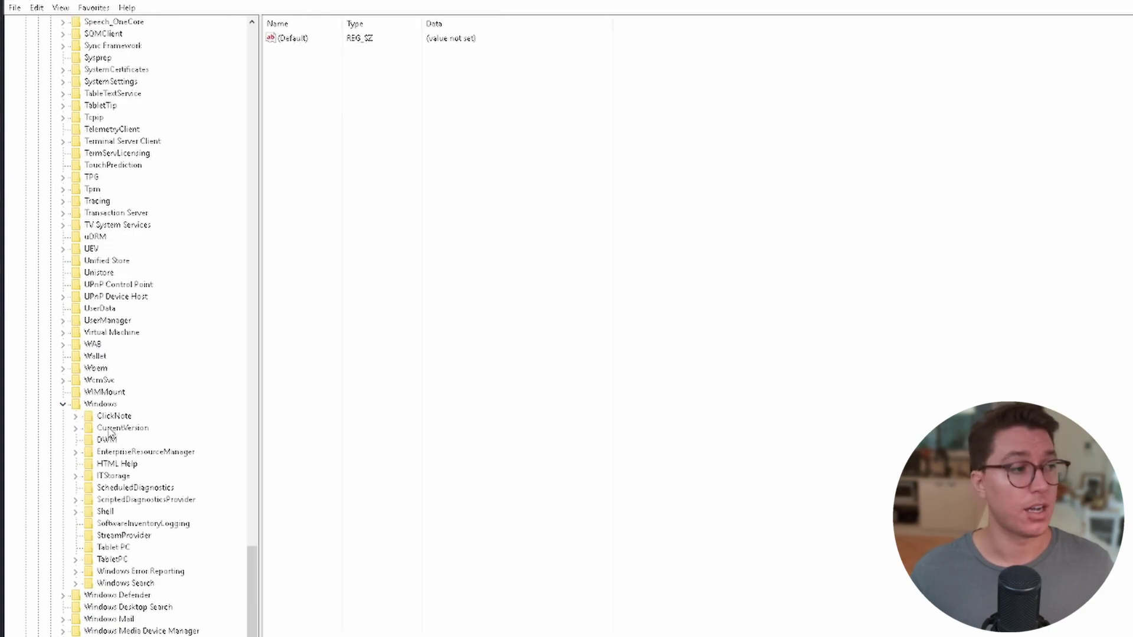
left_click(109, 432)
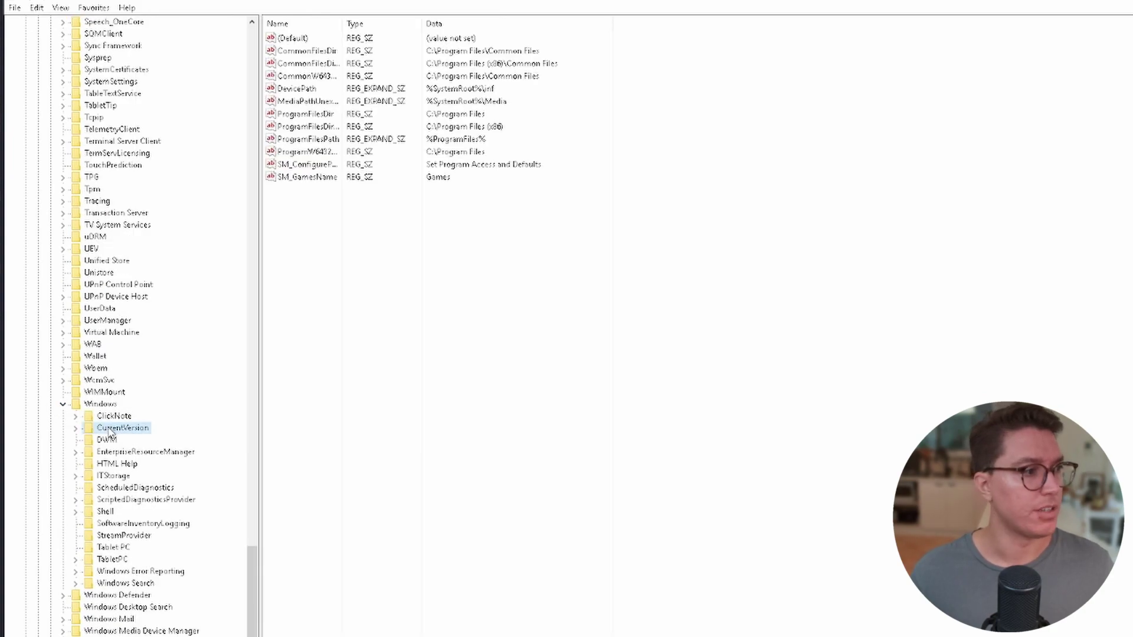
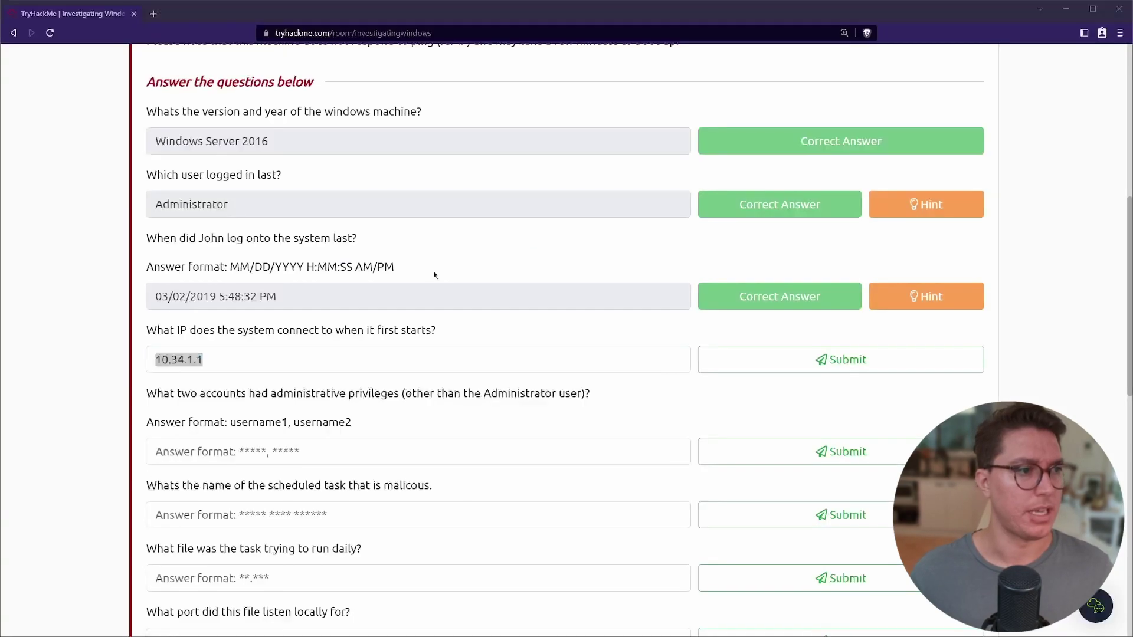
Submit 10.34.2.3 as the startup IP answer so it is marked correct.
triple_click(551, 367)
key("Return")
scroll(216, 297, "down", 2)
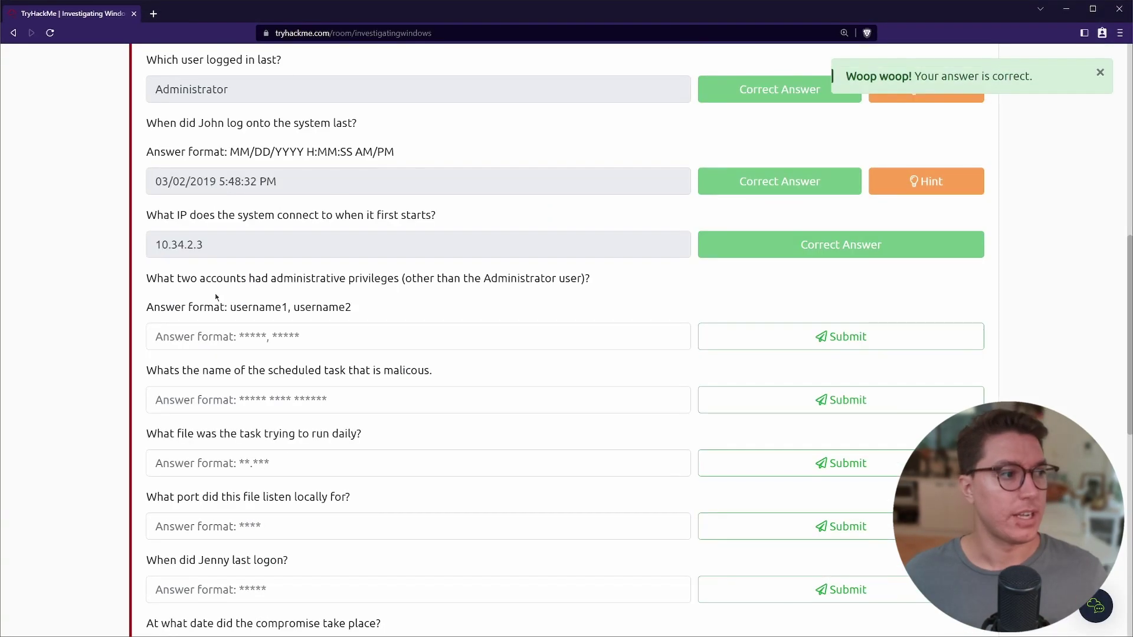
Highlight the administrative accounts question, picking out the words 'Administrator' and 'user'.
left_click_drag(147, 280, 531, 278)
double_click(552, 279)
double_click(571, 278)
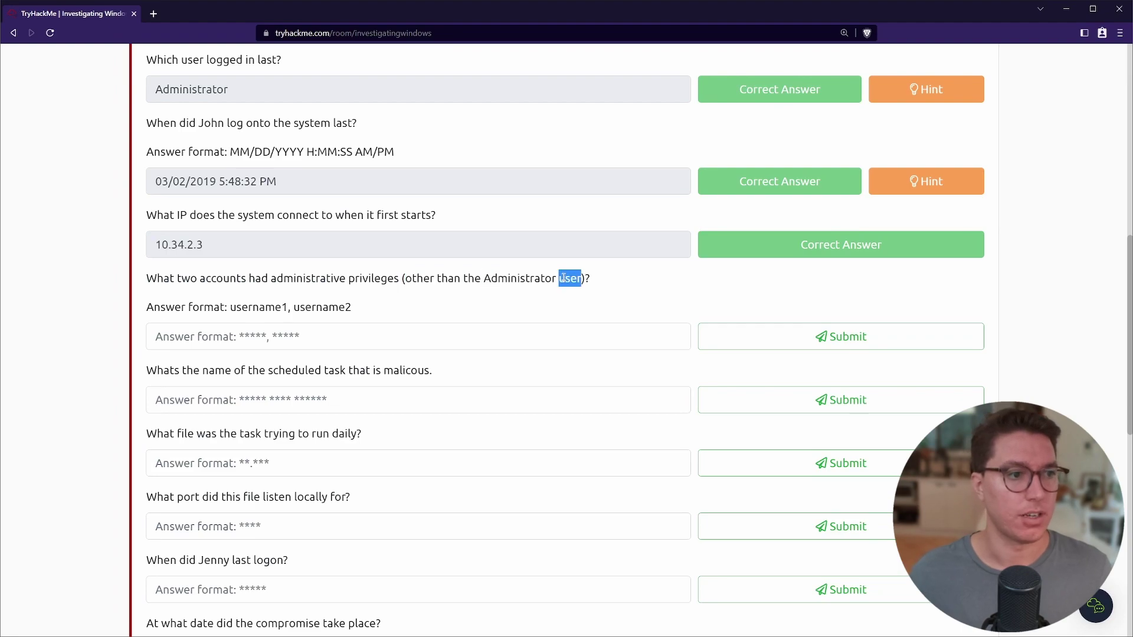
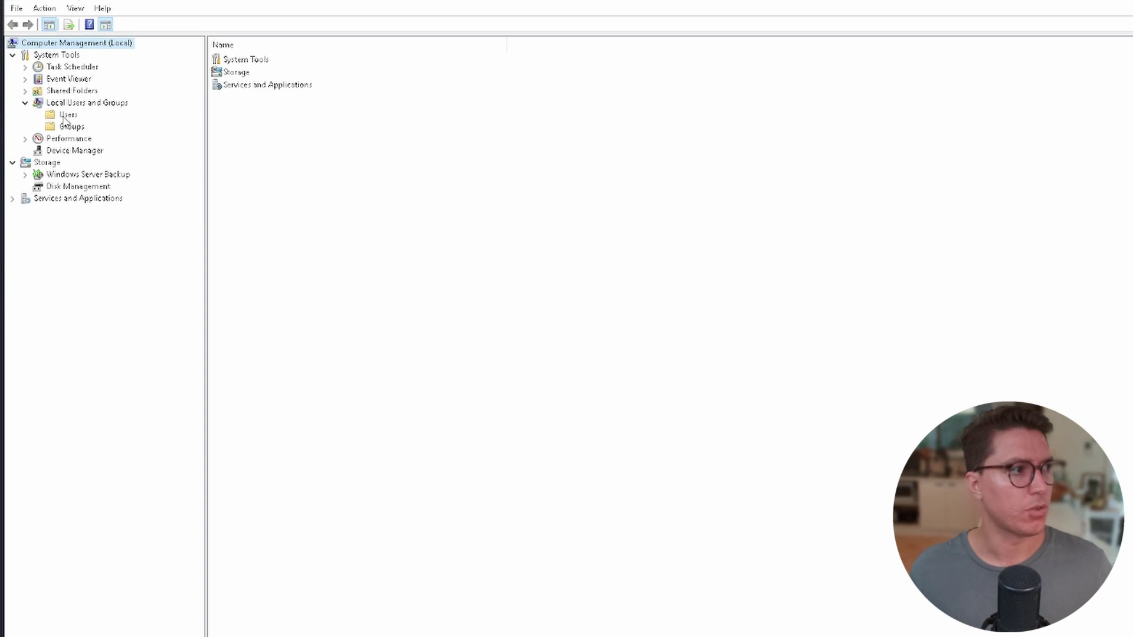
Open the Administrators group properties and review its members: Administrator, Guest and one user account.
left_click(66, 126)
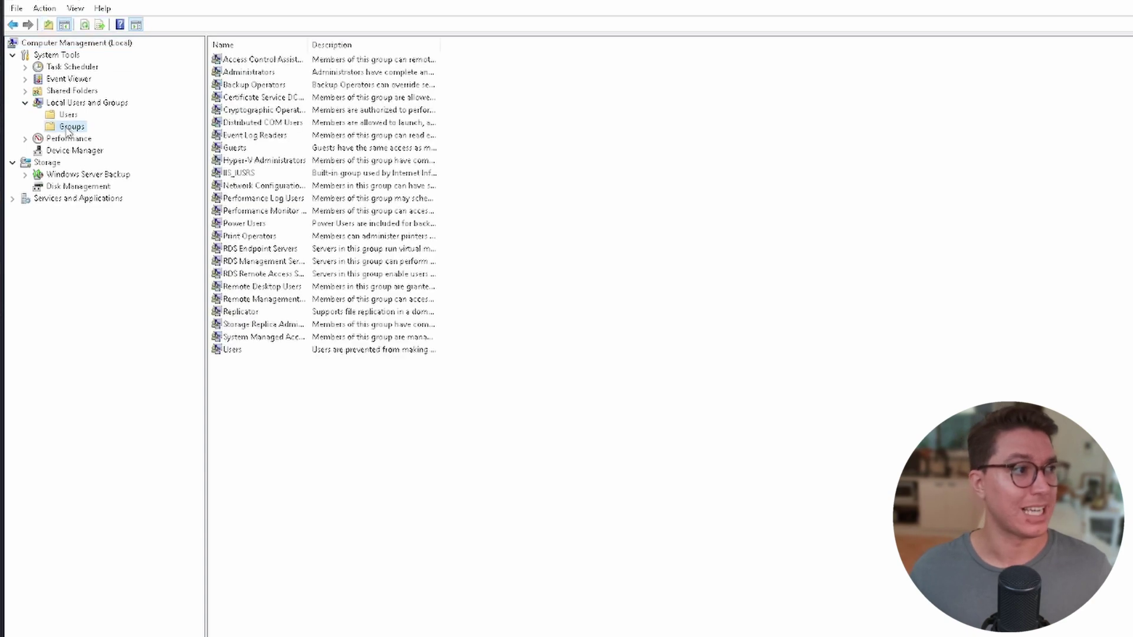
left_click(252, 74)
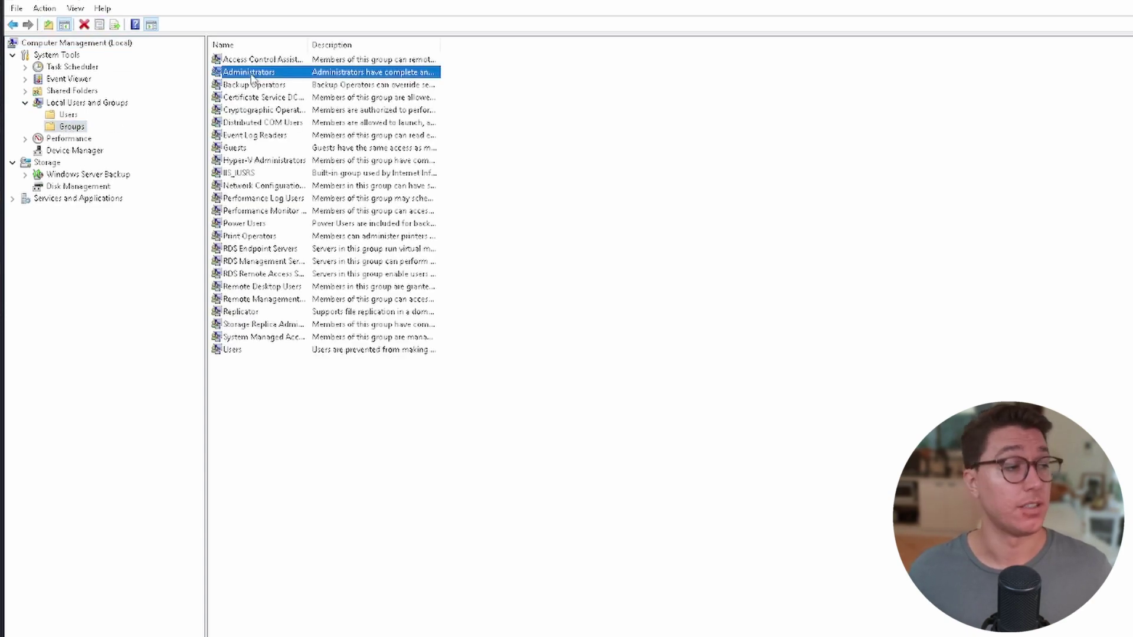
double_click(248, 72)
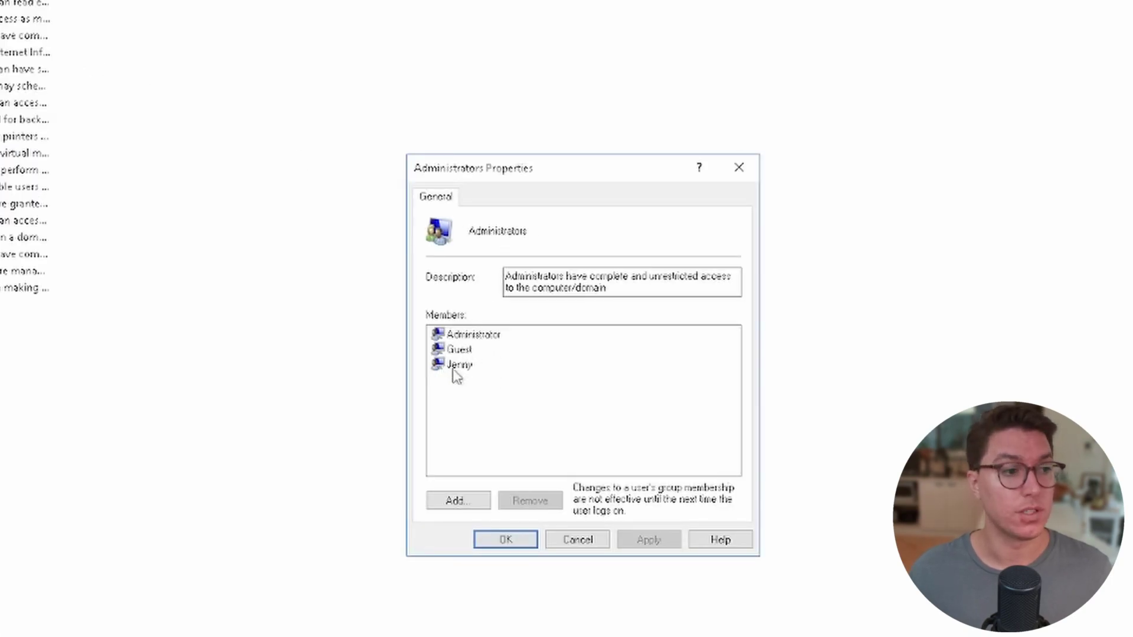
left_click(470, 340)
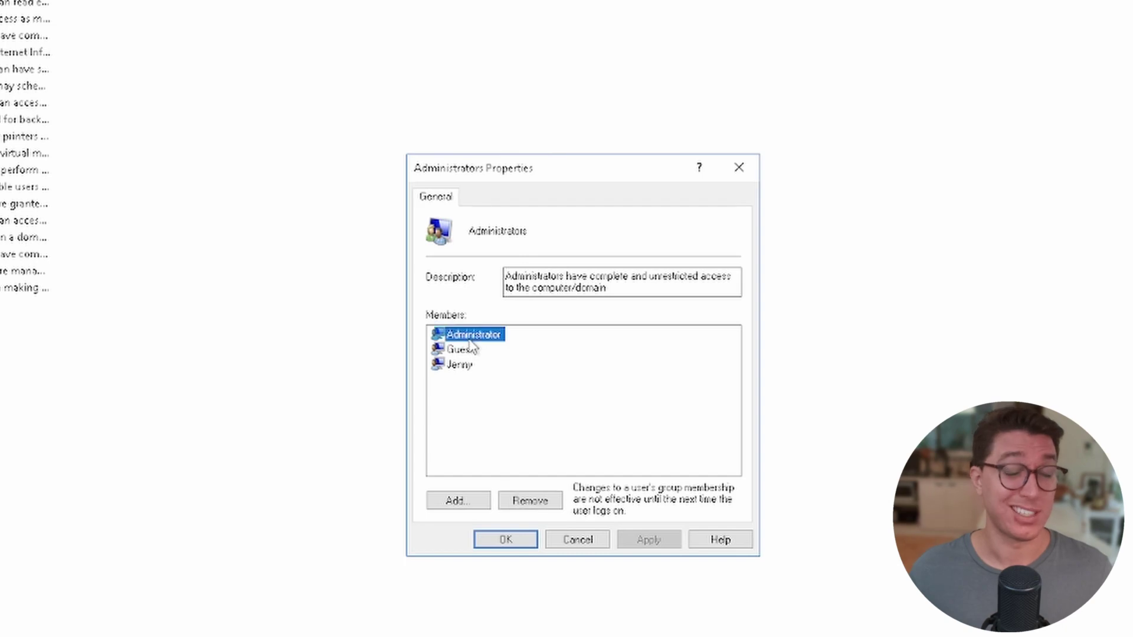
key("Down")
key("Down")
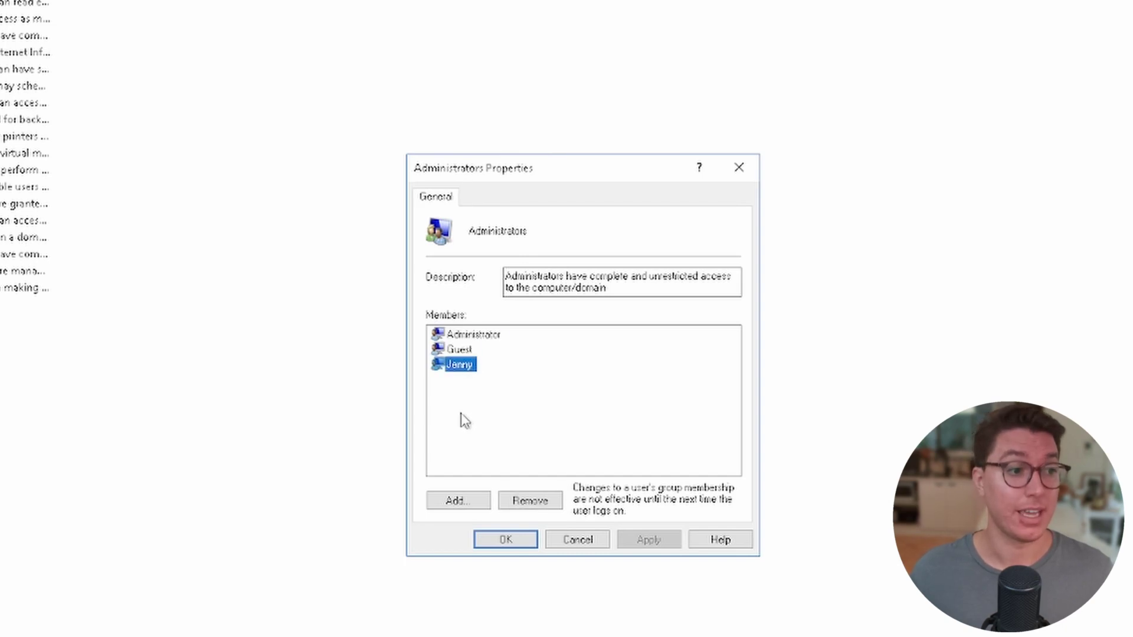
key("Up")
key("Down")
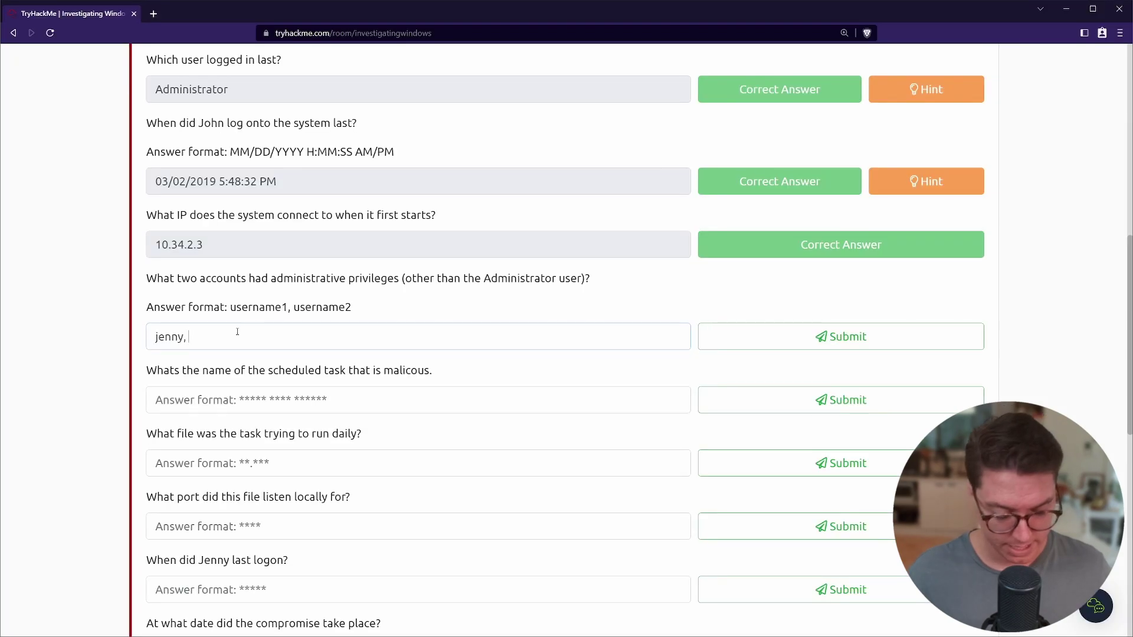
Answer the administrative accounts question by adding 'guest' after the first account and submitting.
type("guest")
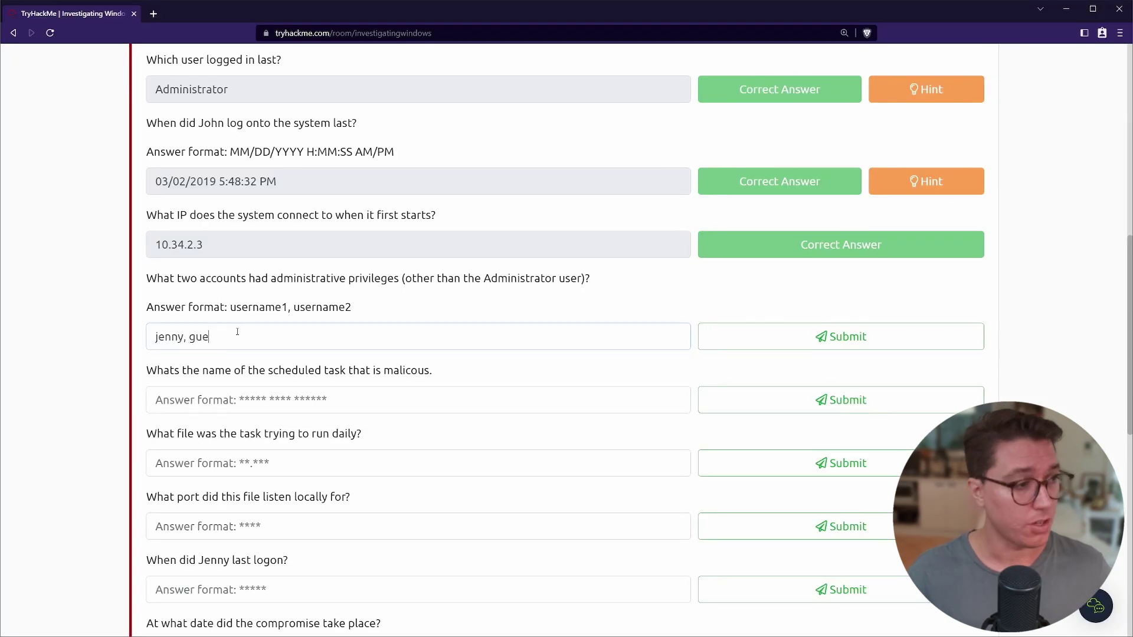
key("Return")
scroll(159, 270, "down", 2)
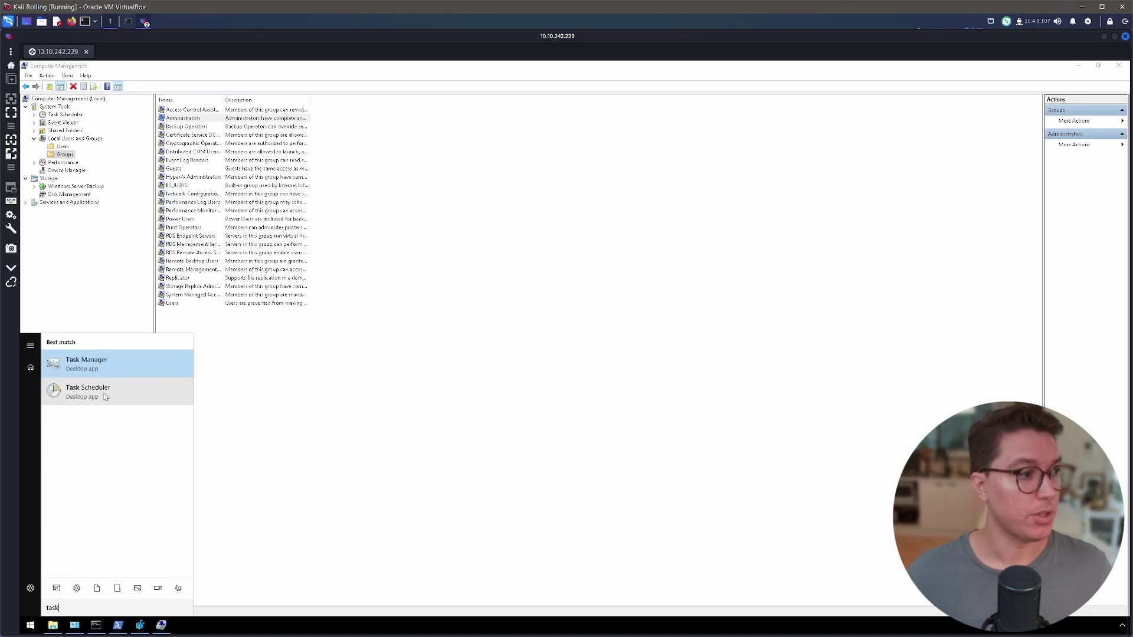
Open the Task Scheduler Library and widen the Name column to show full task names.
left_click(105, 397)
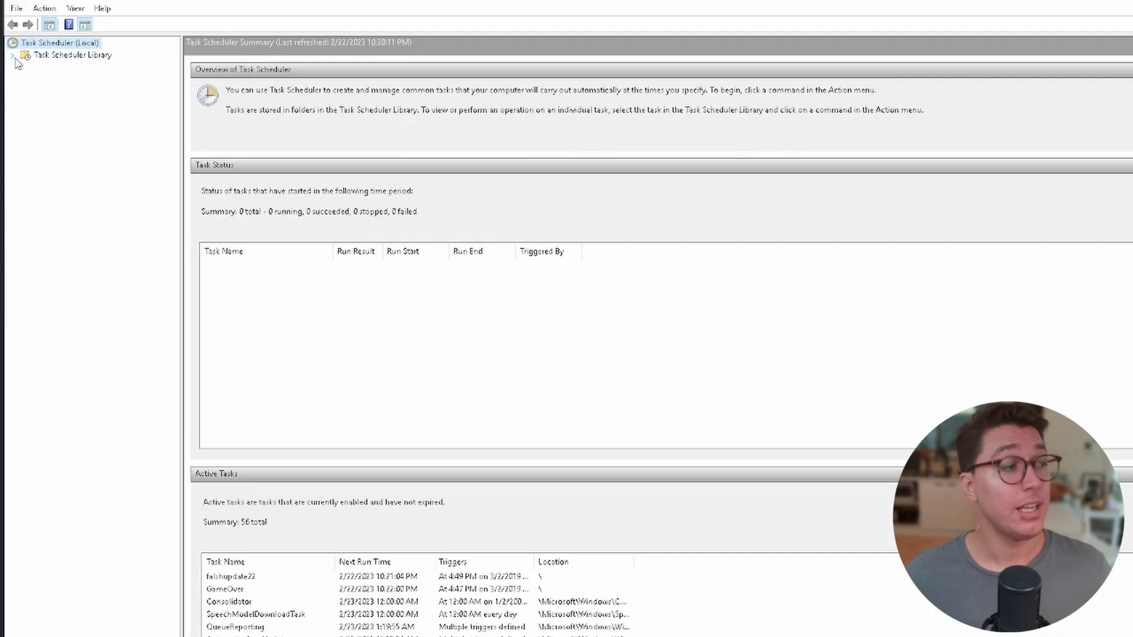
left_click(24, 56)
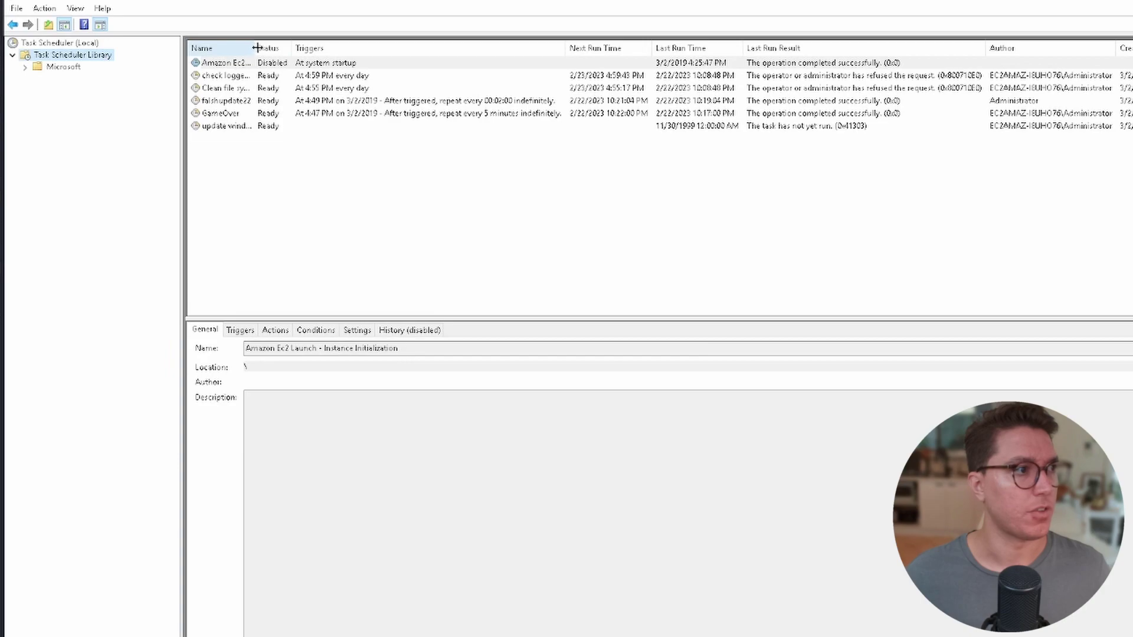
left_click_drag(257, 48, 347, 48)
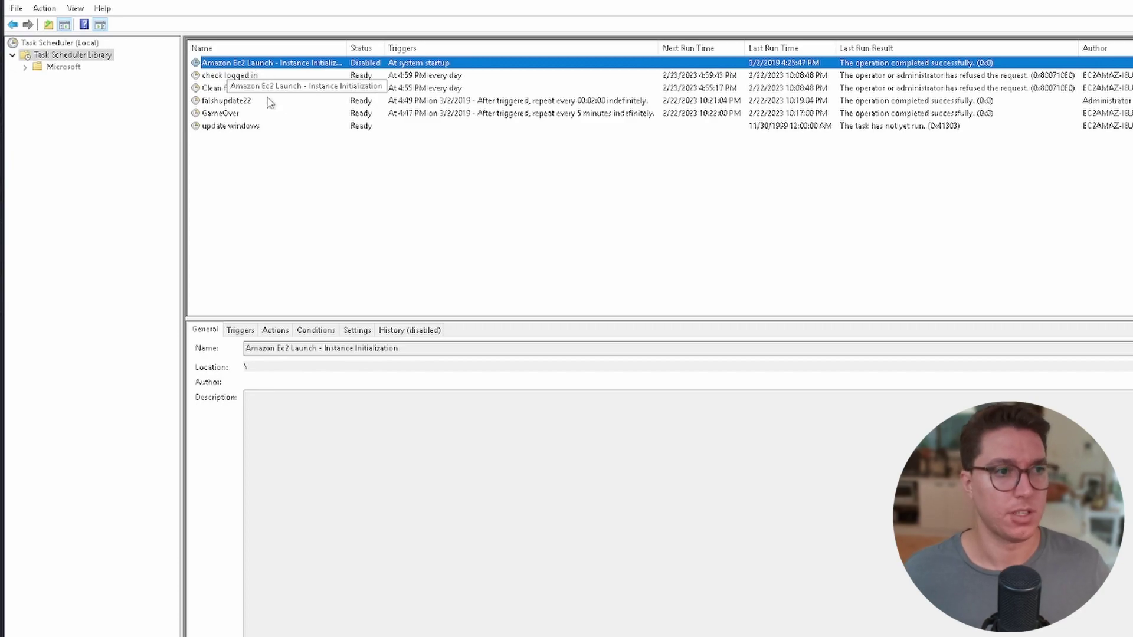
Review the details of check logged in, Clean file system, falshupdate22, GameOver and update windows tasks.
left_click(256, 76)
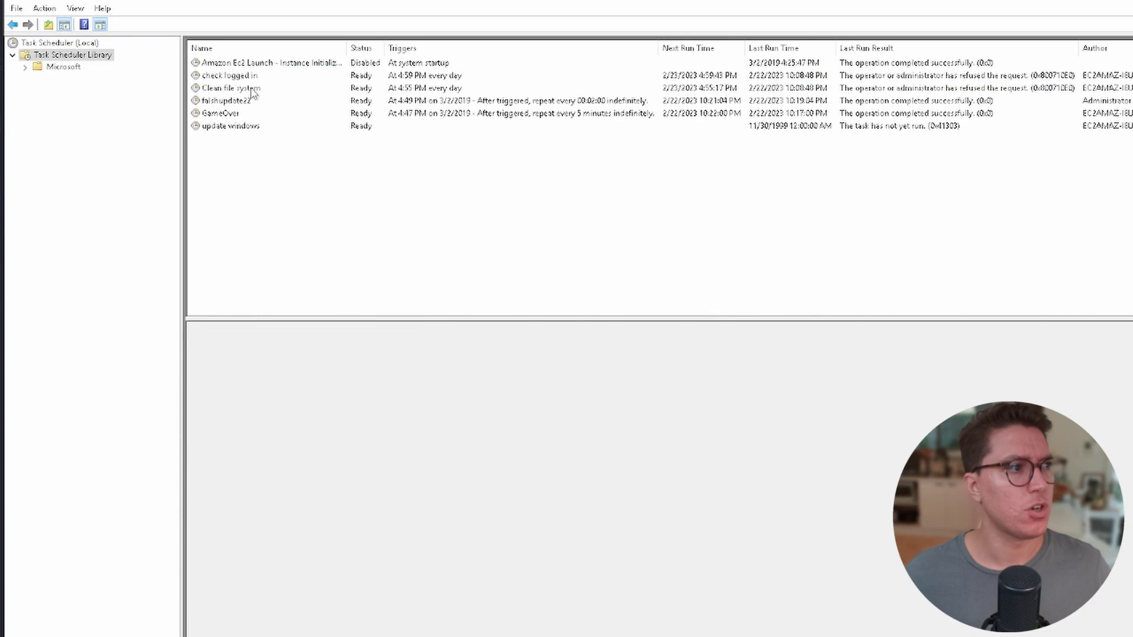
left_click(253, 89)
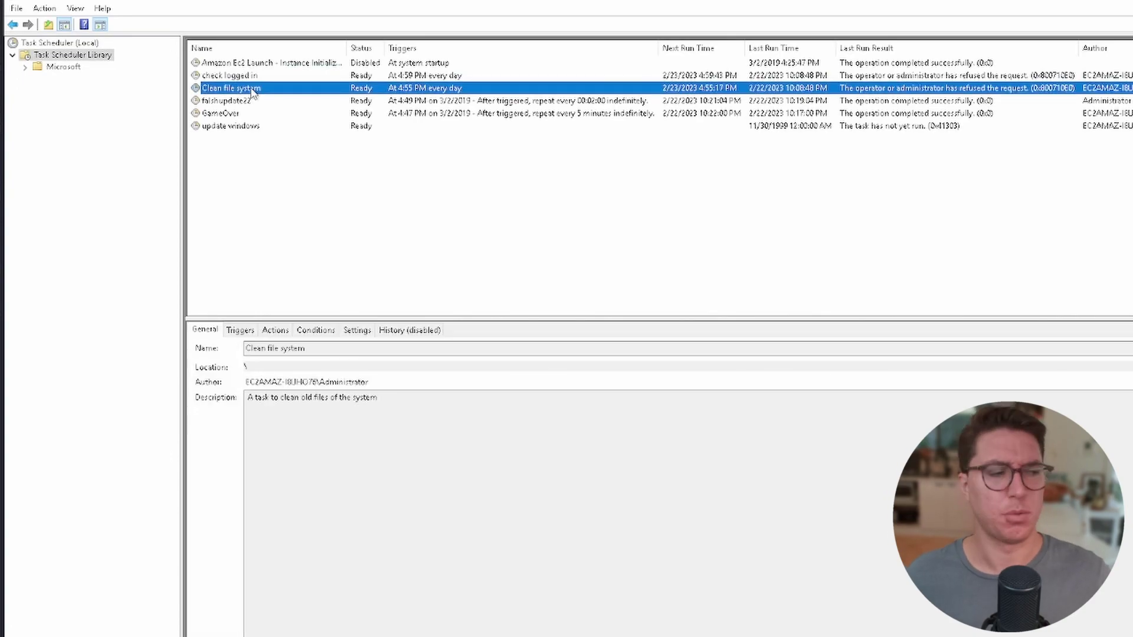
left_click(224, 101)
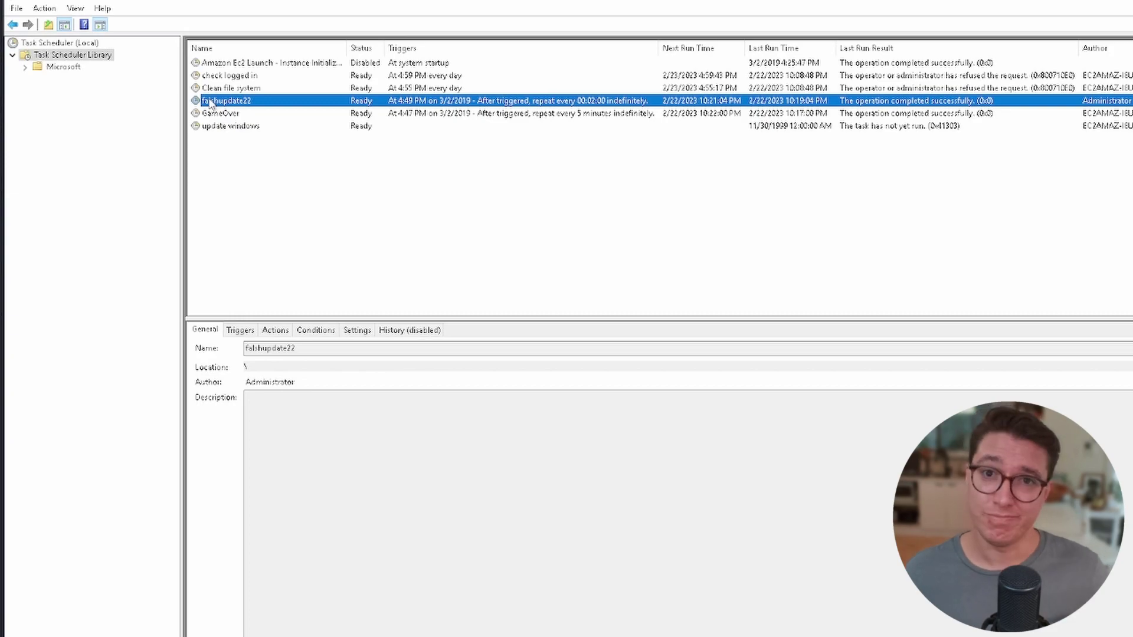
left_click(207, 115)
left_click(236, 126)
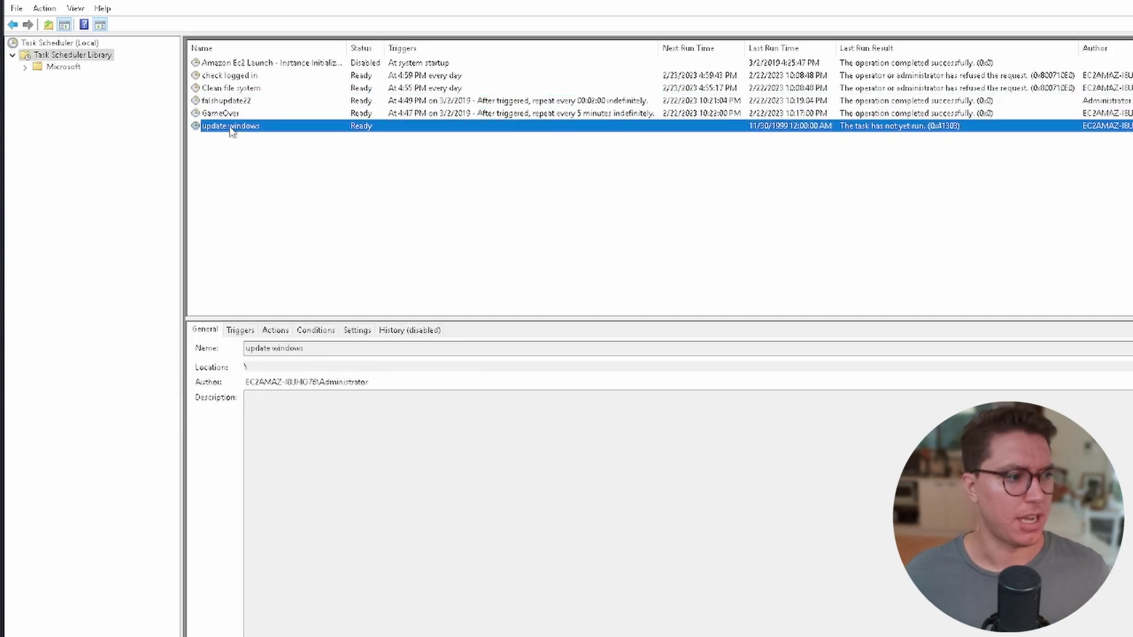
left_click(239, 76)
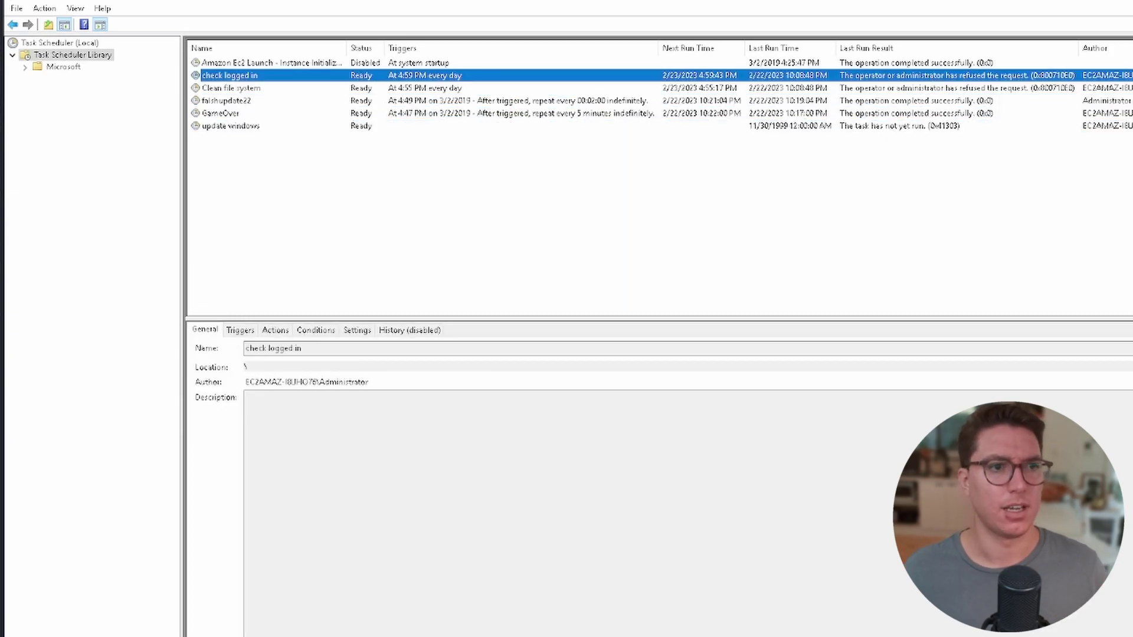
left_click(1127, 88)
left_click(1107, 77)
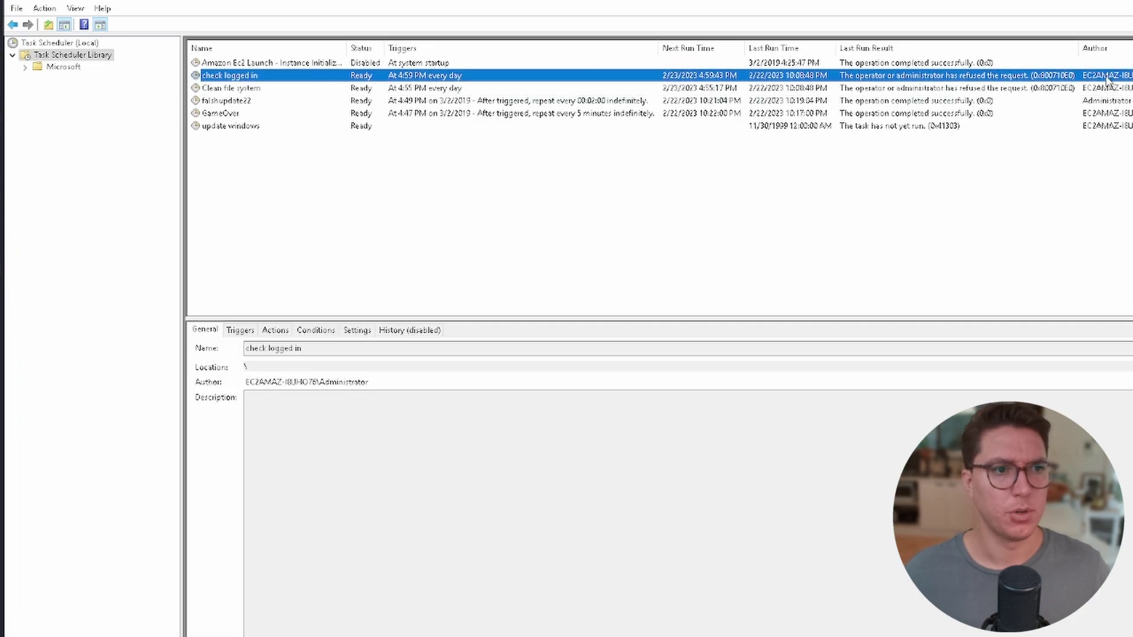
left_click(1115, 88)
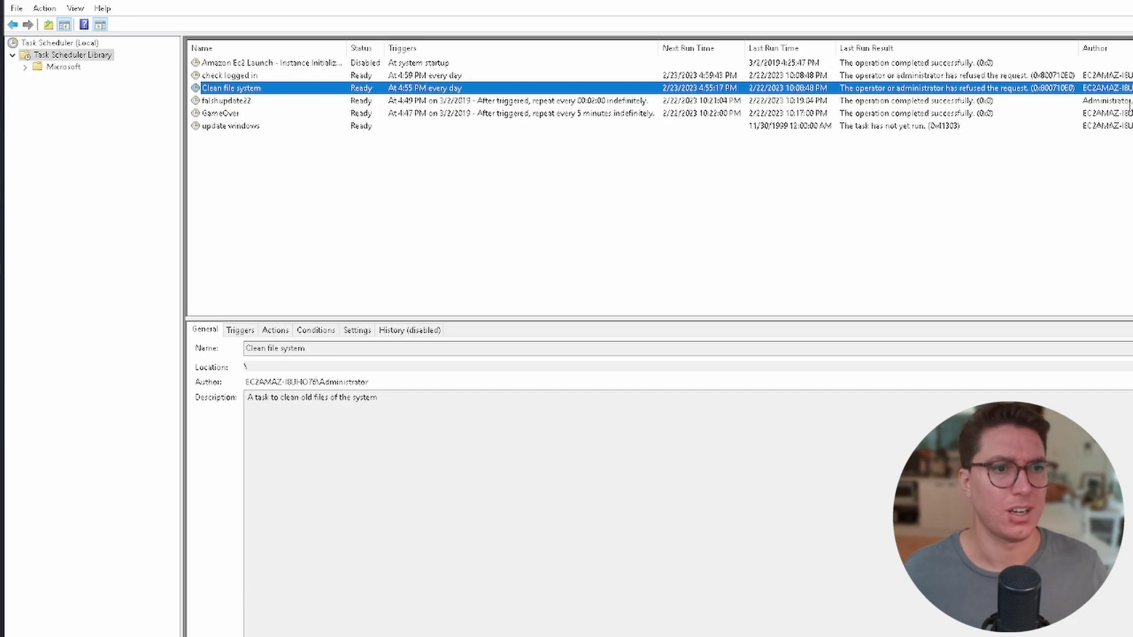
left_click(451, 105)
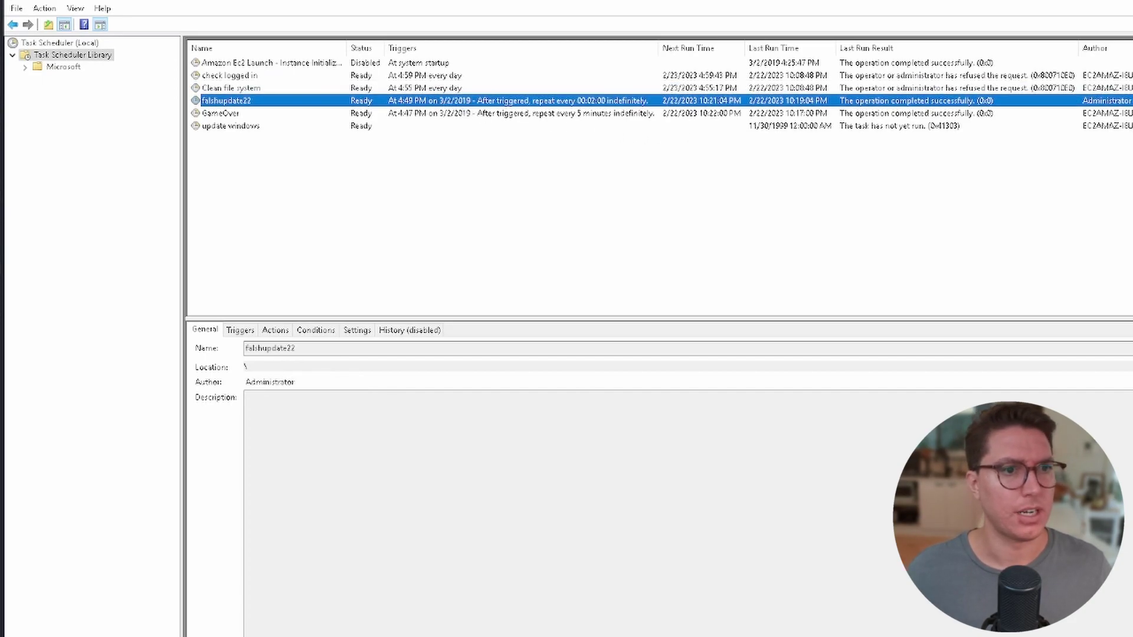
left_click(393, 76)
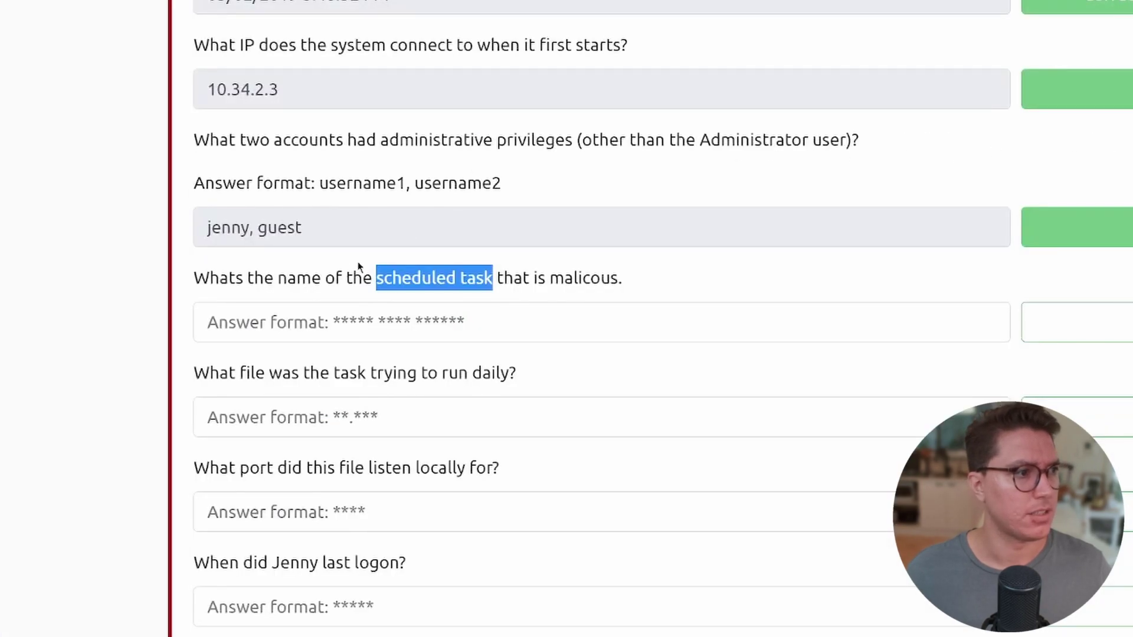
left_click(348, 273)
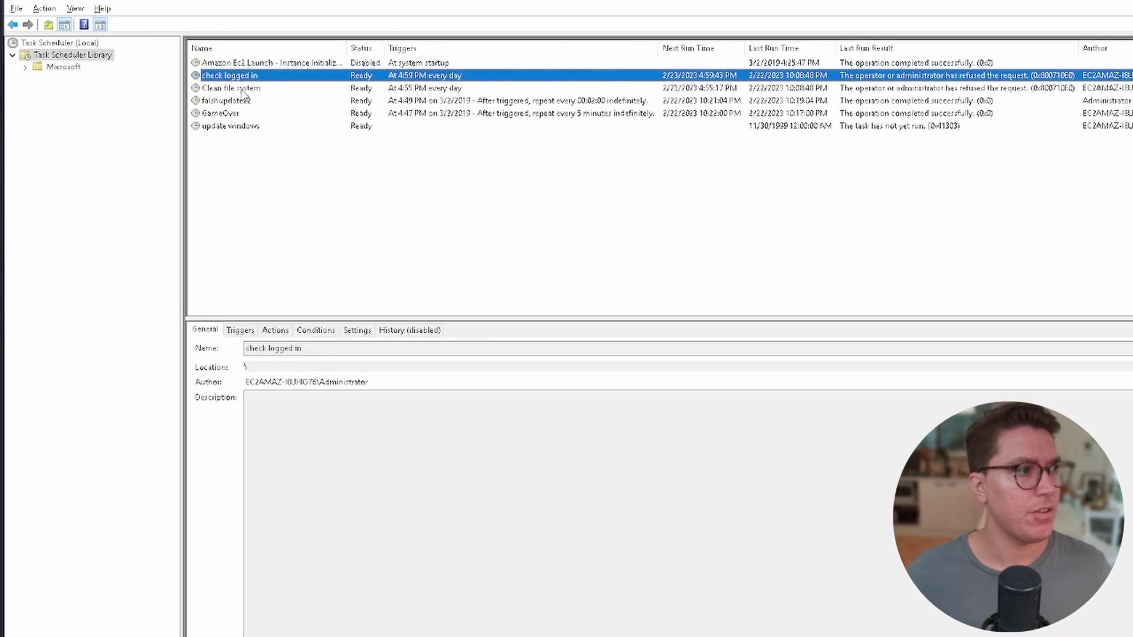
Show the Clean file system task's daily 4:55 PM trigger and its C:\TMP\nc.ps1 -l 1348 action.
left_click(244, 90)
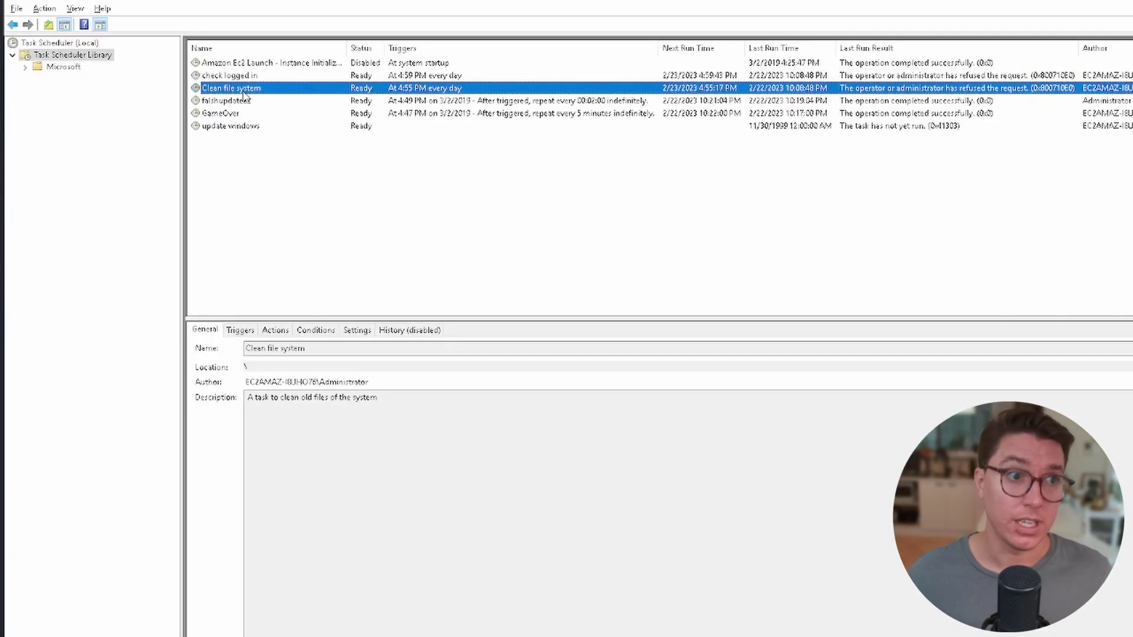
left_click(230, 333)
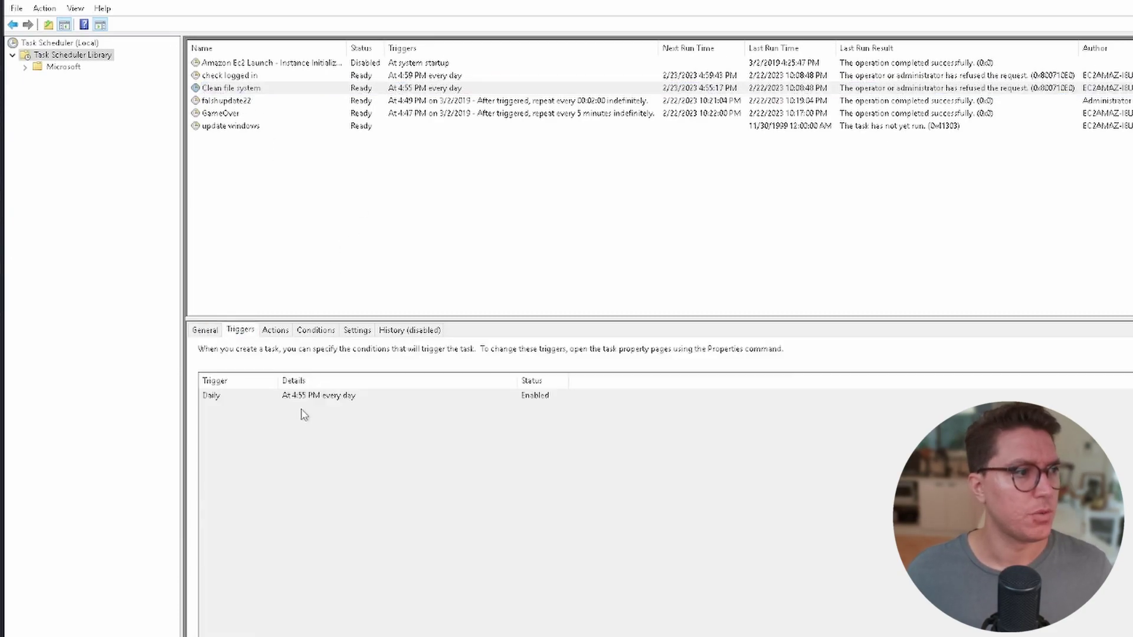
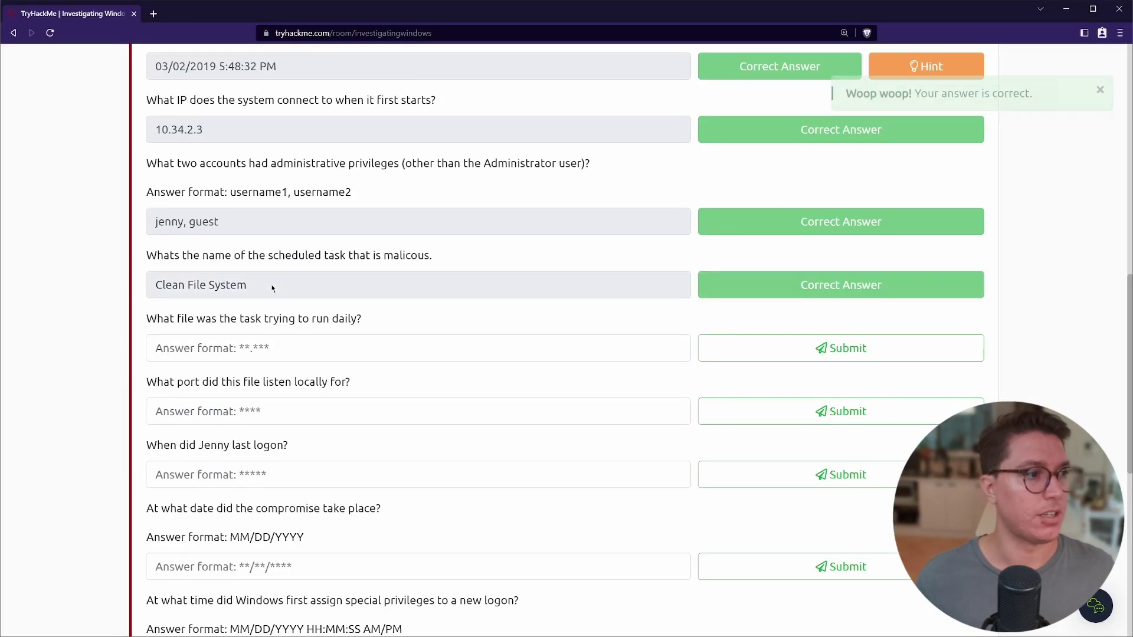
Answer the daily-file question with nc.ps1 and the listening-port question with 1348.
left_click_drag(147, 319, 373, 324)
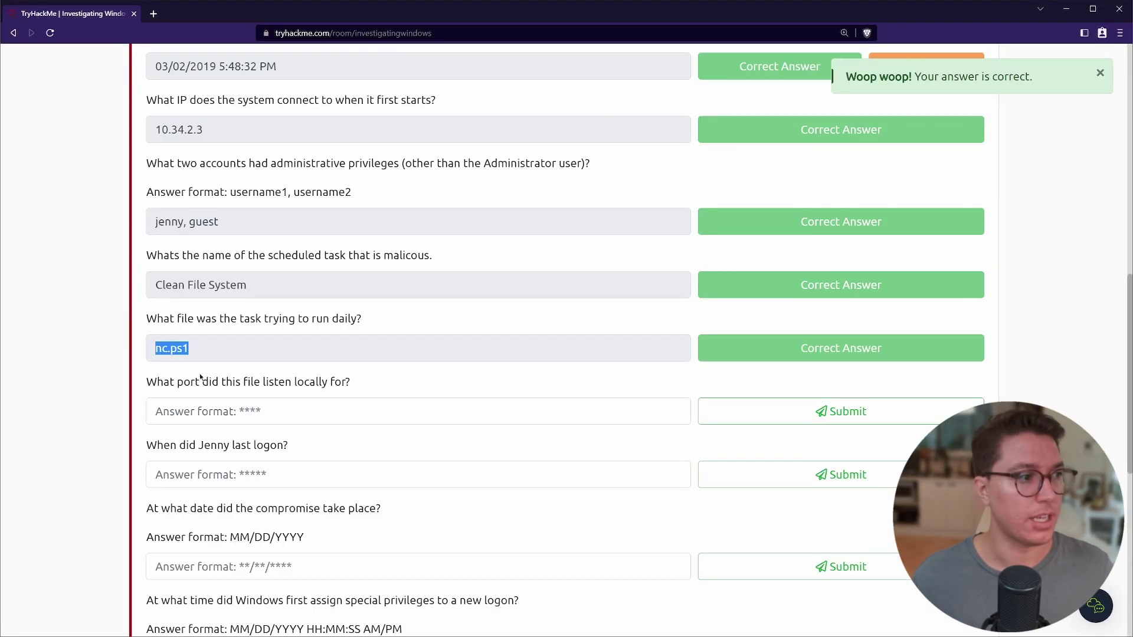
left_click_drag(147, 325, 359, 332)
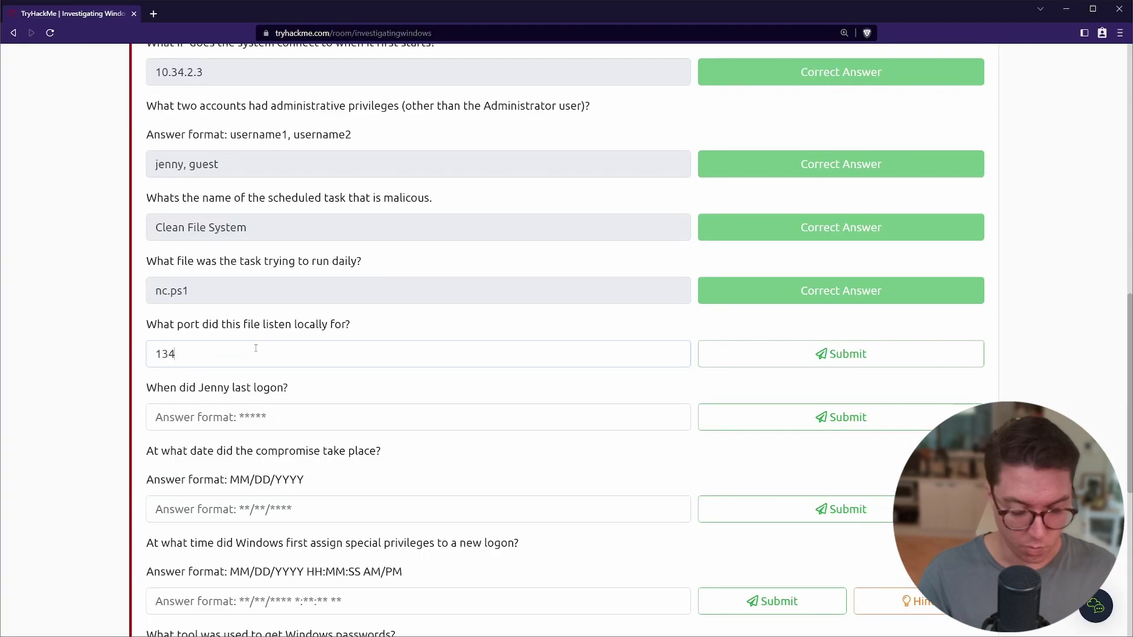
type("8")
key("Return")
scroll(201, 341, "down", 1)
left_click_drag(147, 330, 313, 334)
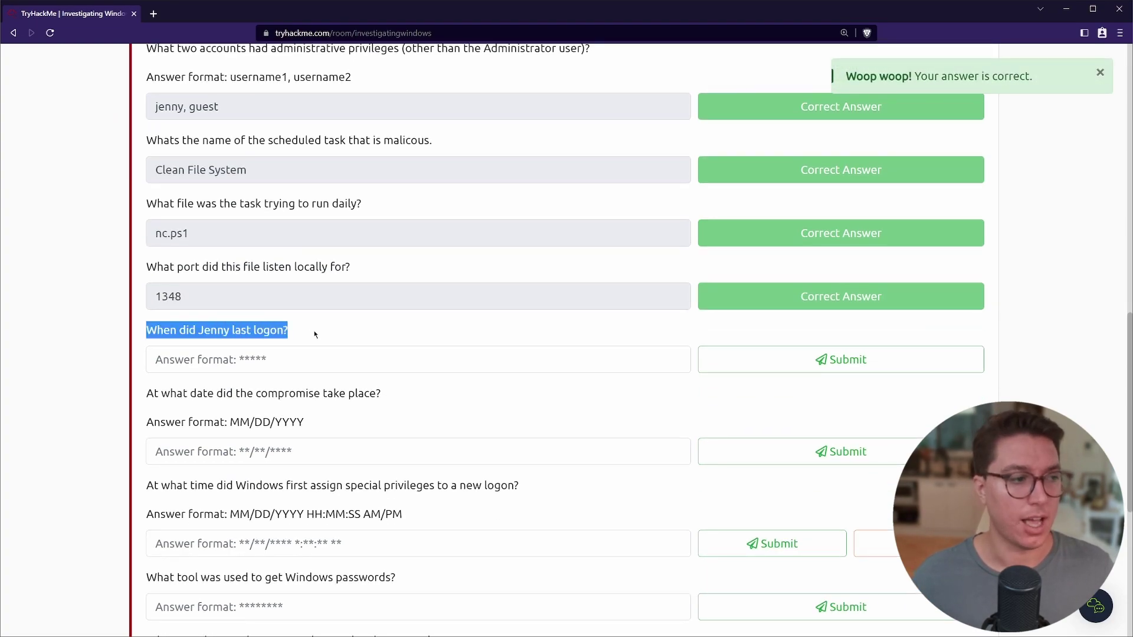
Review the Get-LocalUser LastLogon output listing local accounts, including Jenny.
left_click(299, 331)
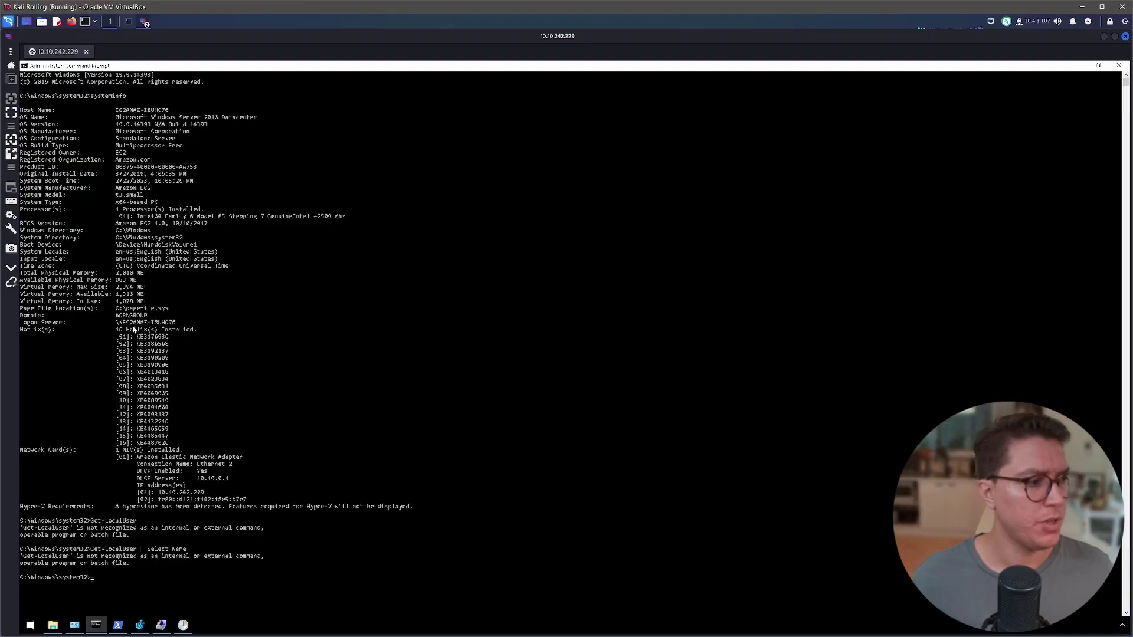
left_click(119, 625)
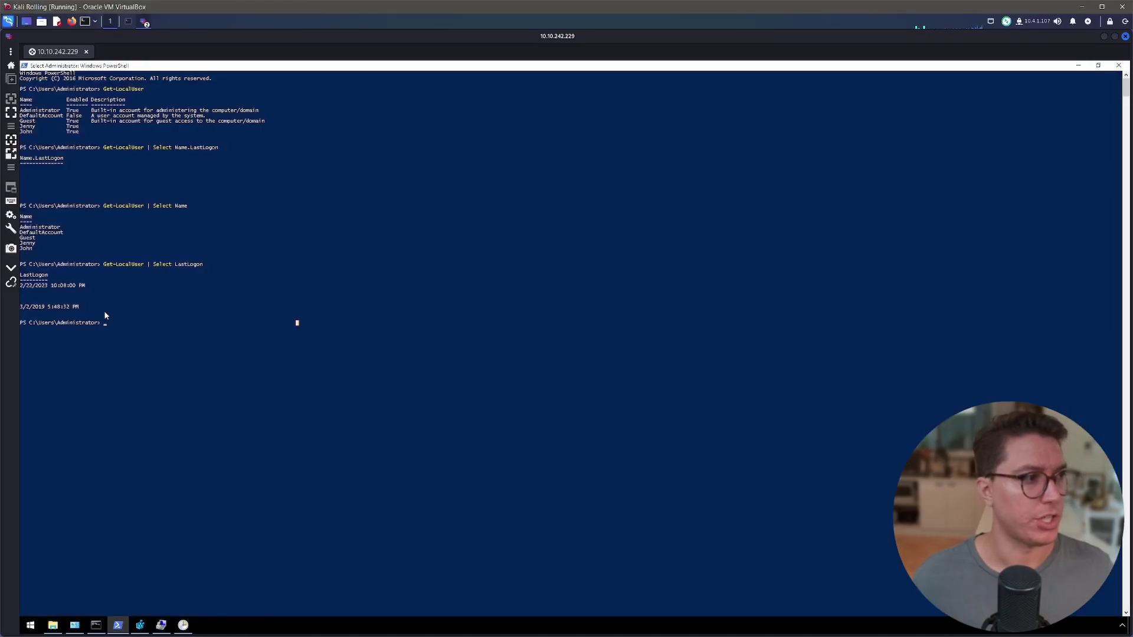
left_click_drag(103, 205, 141, 205)
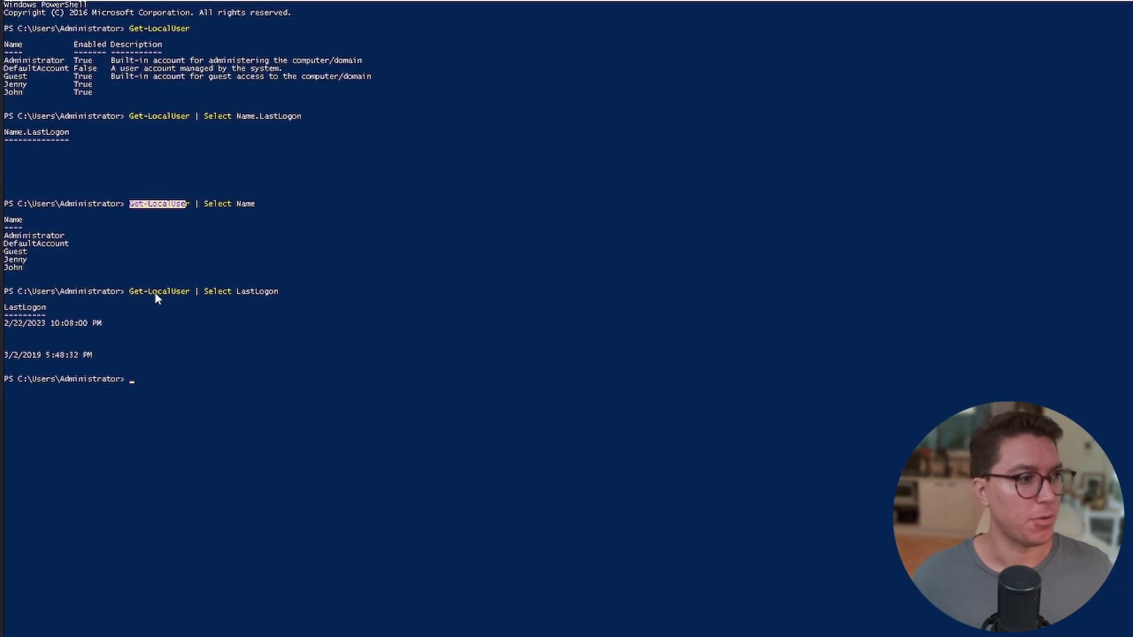
left_click_drag(129, 292, 183, 293)
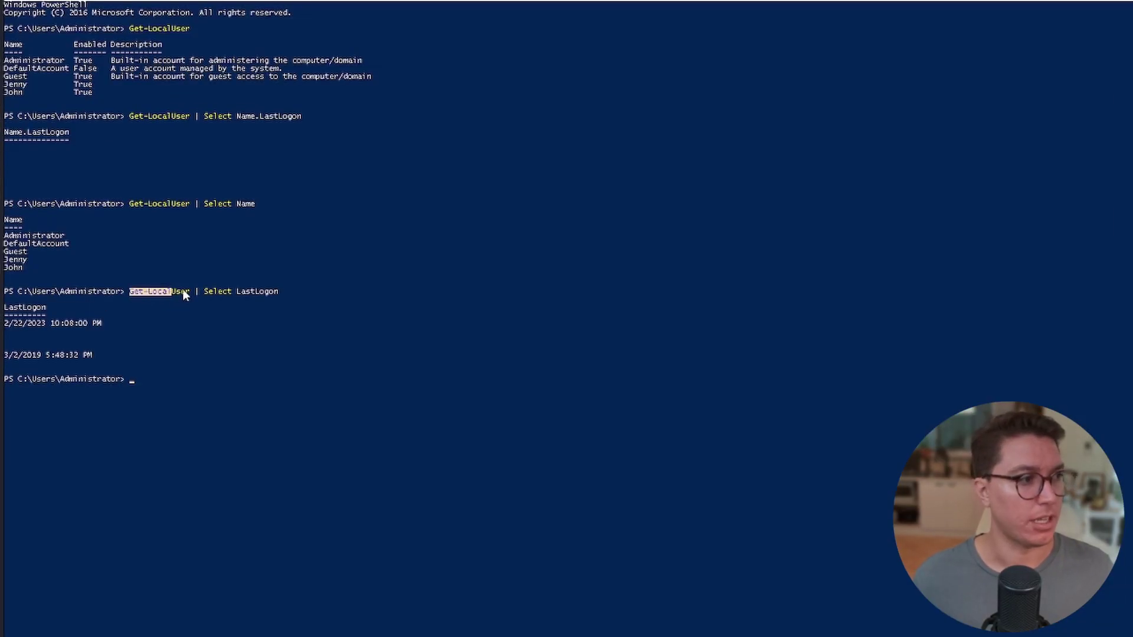
left_click(240, 292)
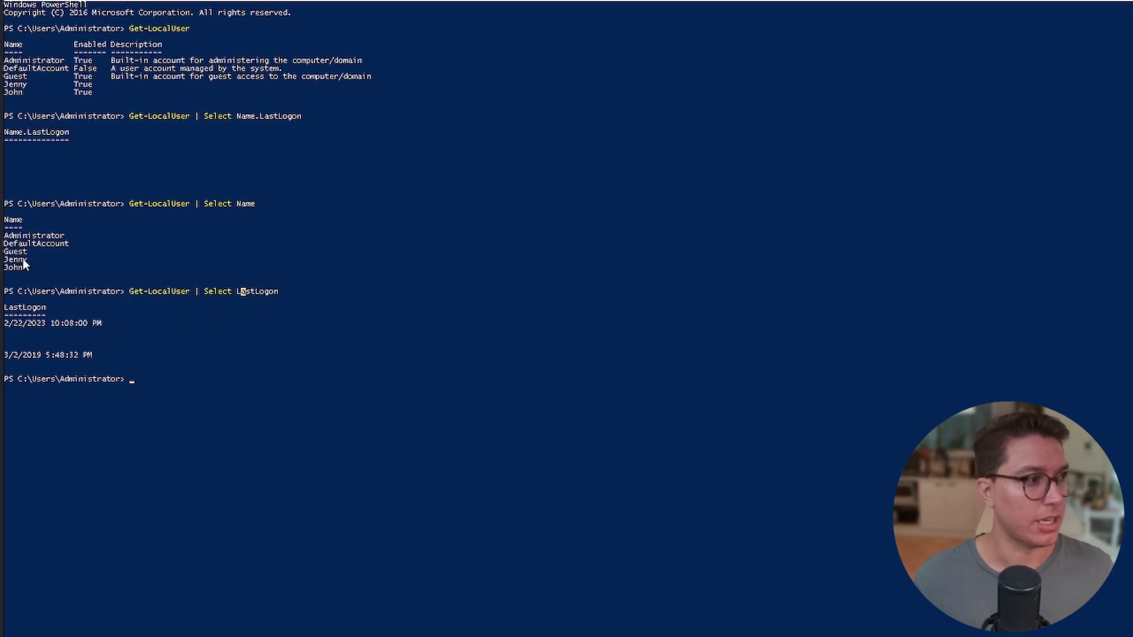
left_click(55, 332)
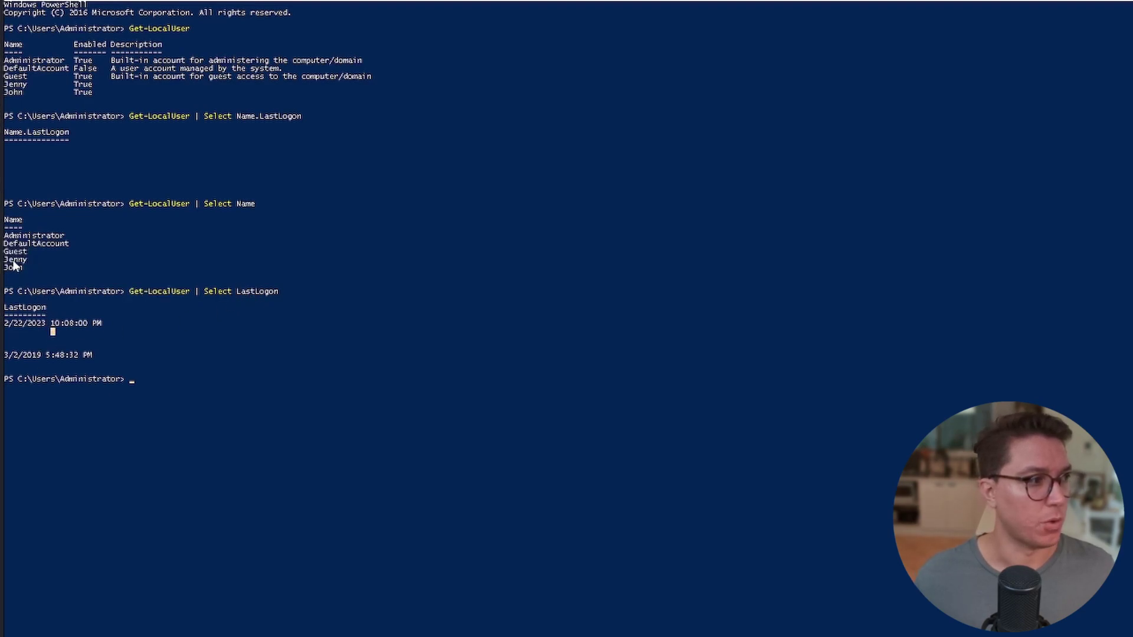
left_click_drag(27, 260, 4, 259)
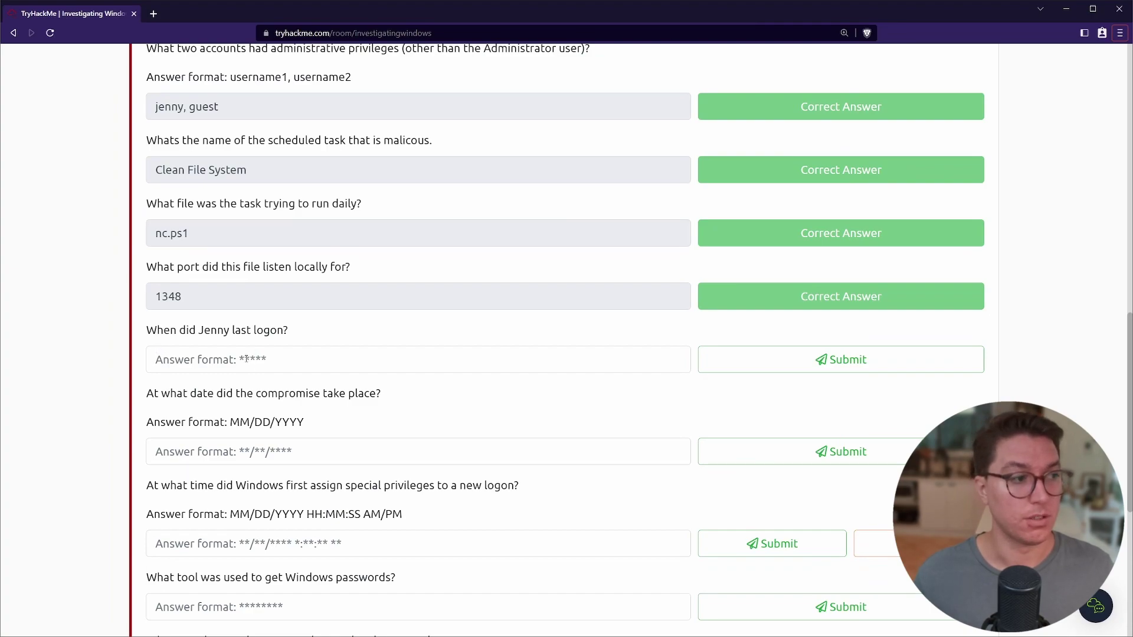
key("alt+Tab")
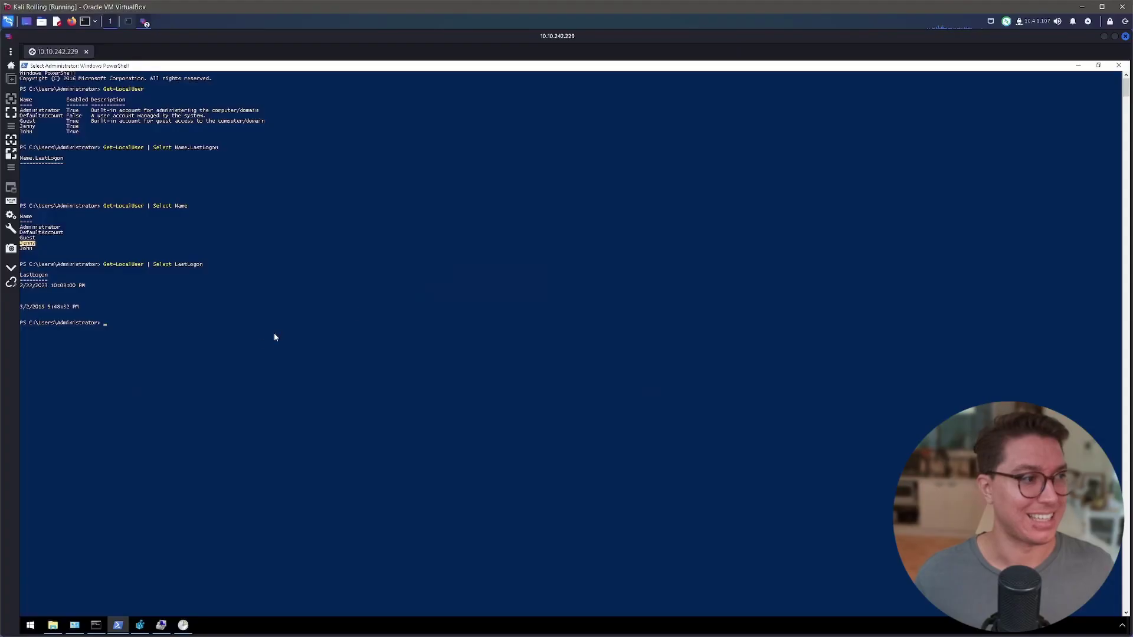
Run net user to list all local user accounts.
type("net user")
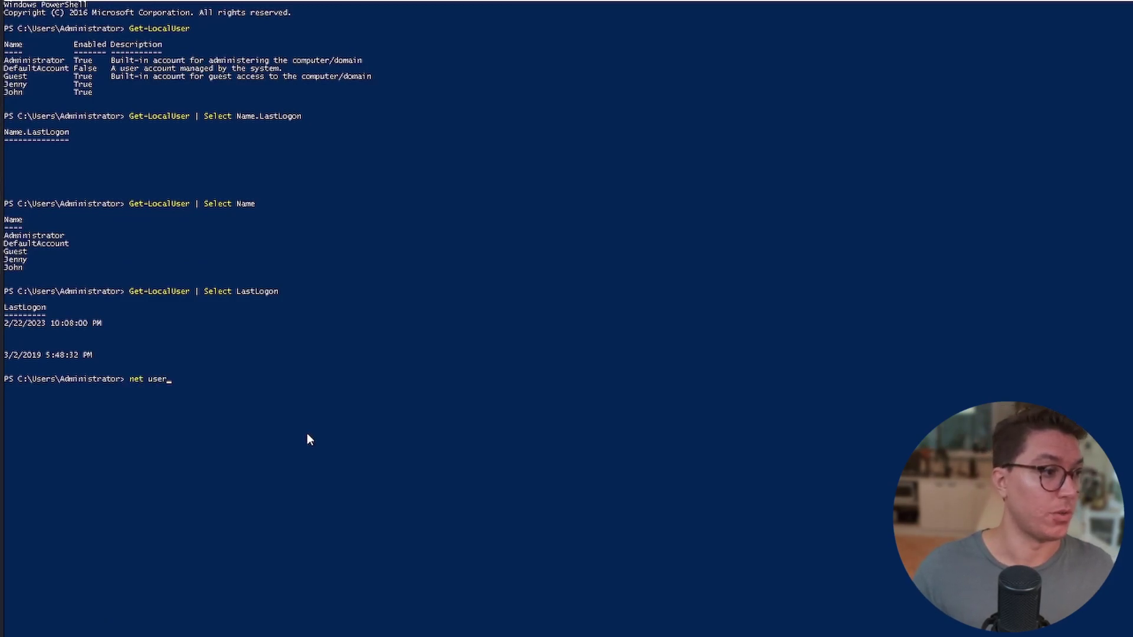
key("Return")
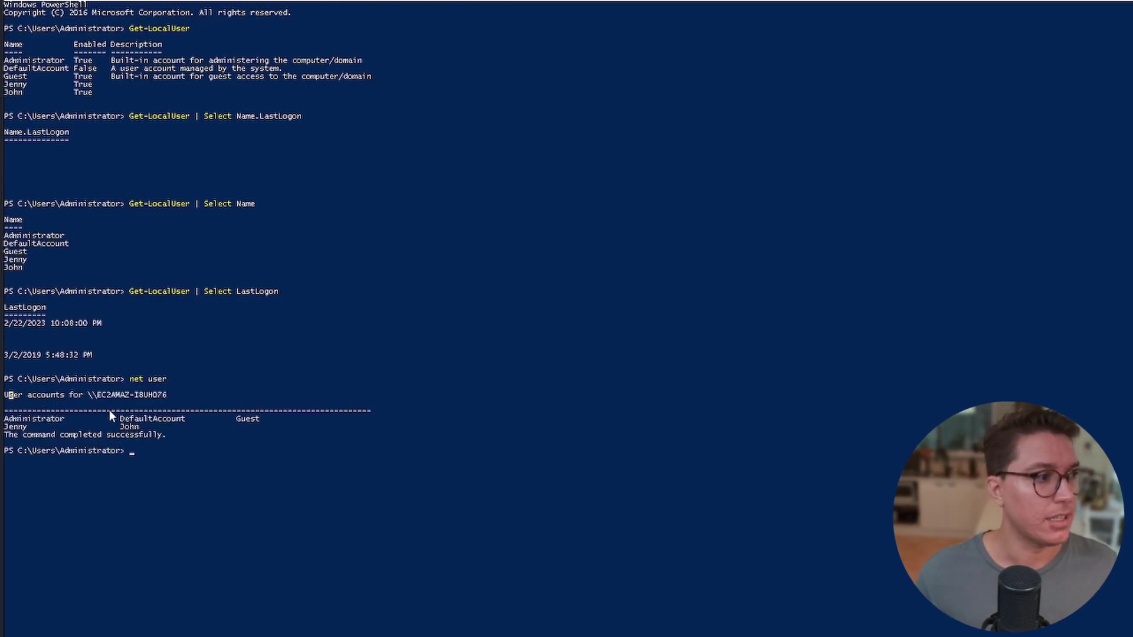
left_click_drag(6, 392, 236, 438)
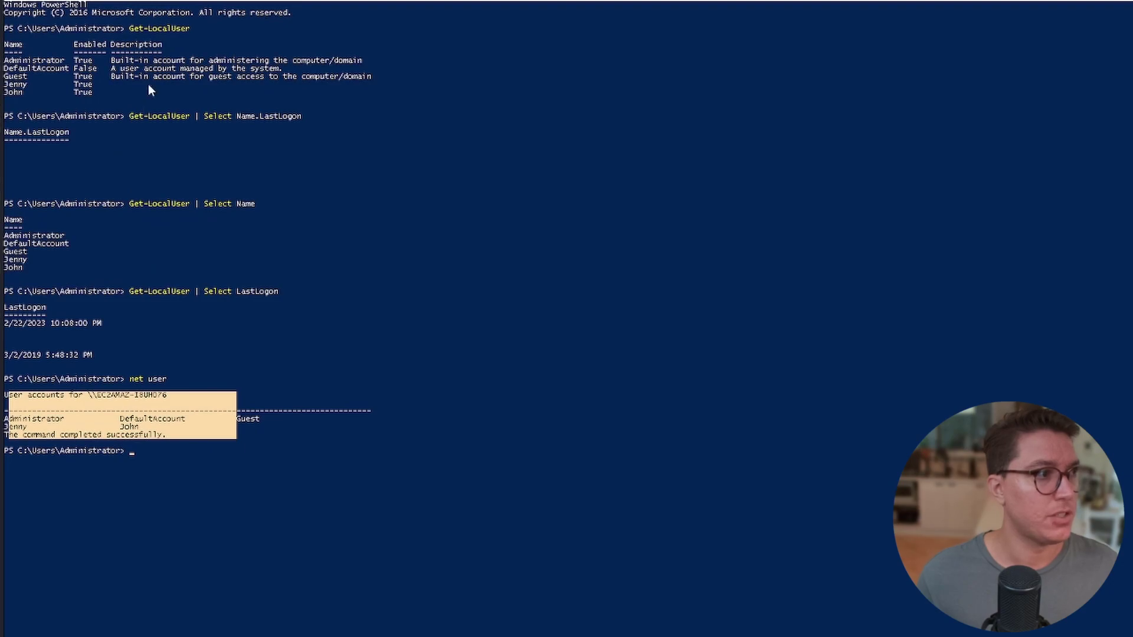
left_click(164, 436)
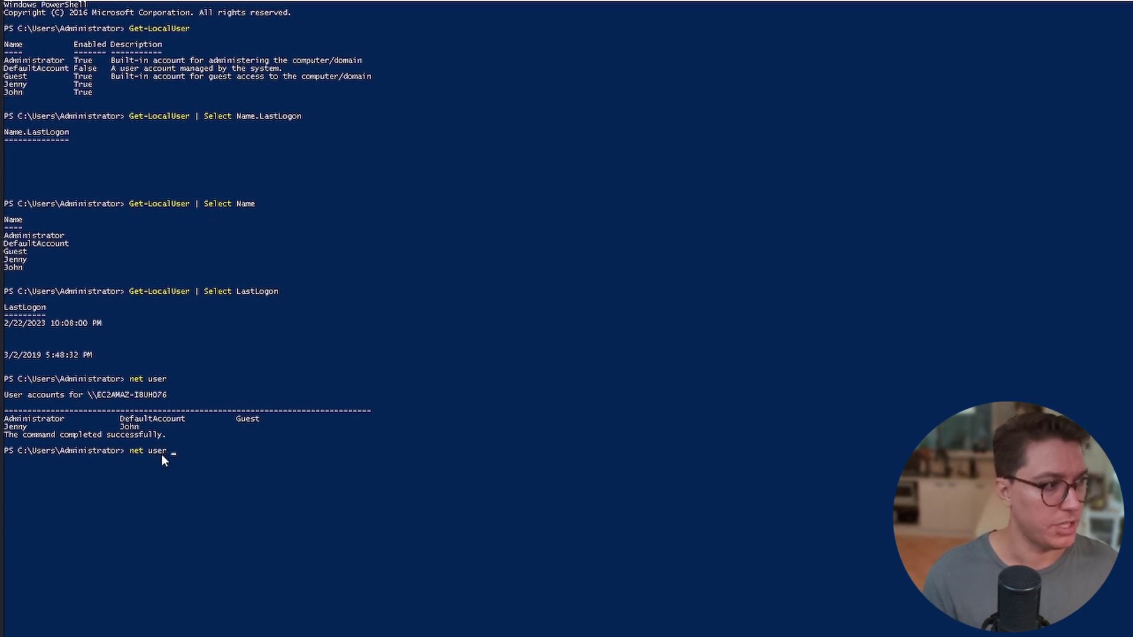
type("Jenn")
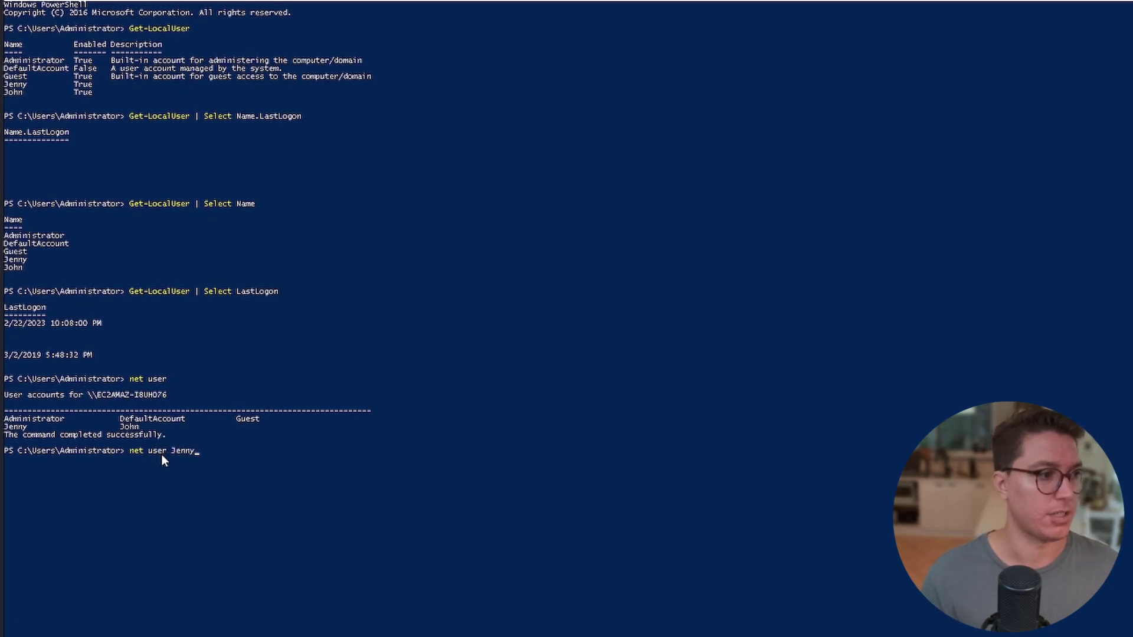
type("y")
key("Return")
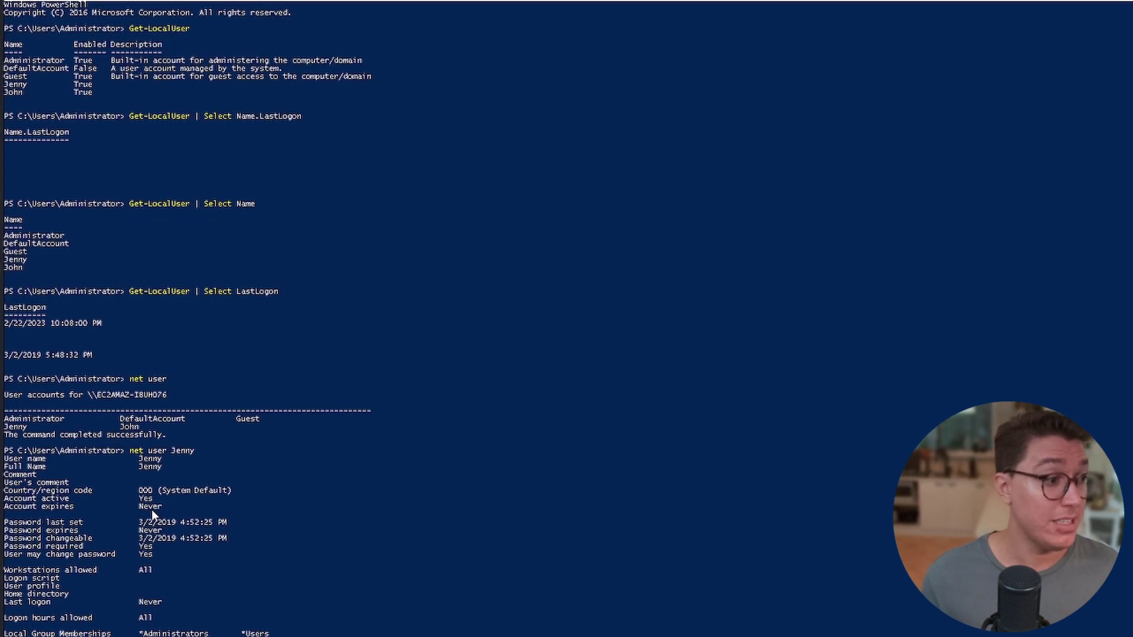
left_click_drag(138, 523, 176, 524)
left_click(145, 527)
left_click(150, 529)
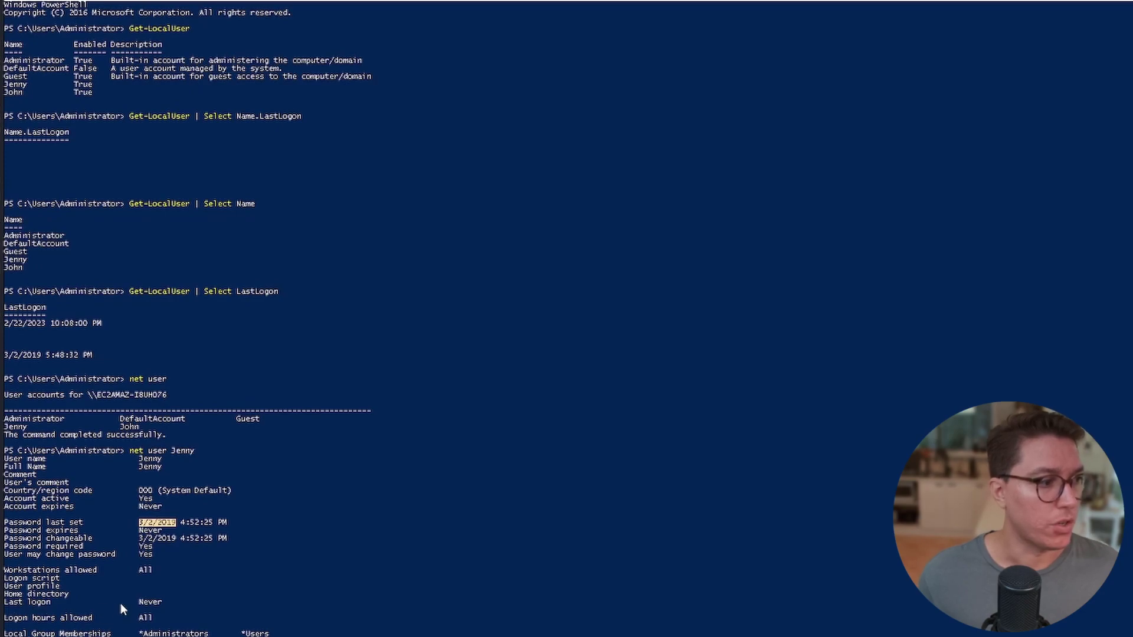
left_click_drag(135, 601, 167, 602)
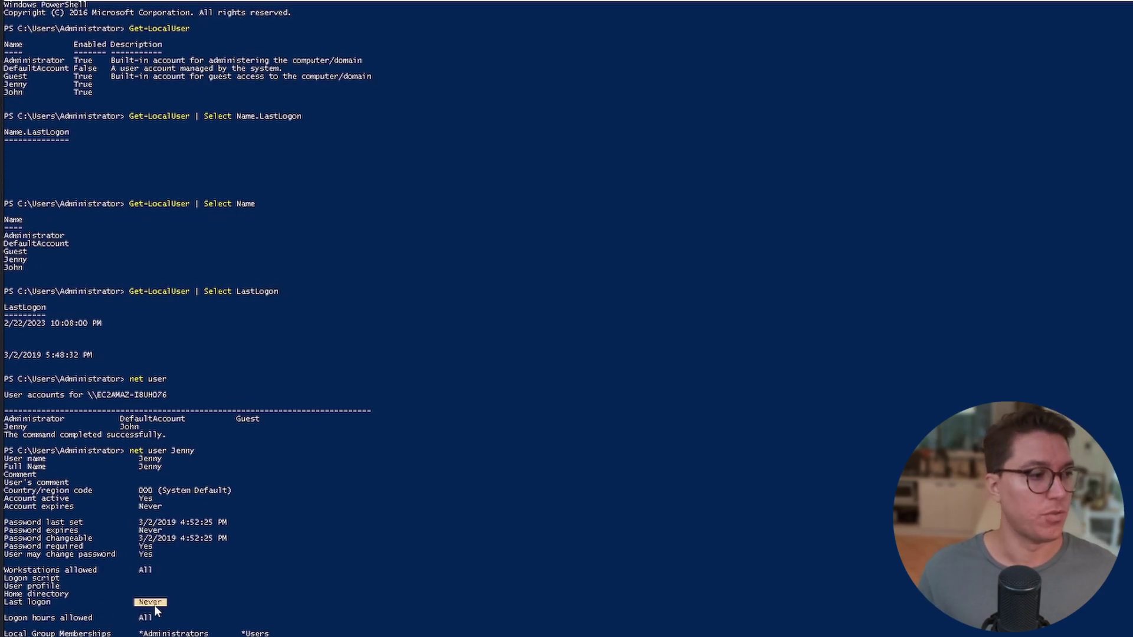
key("super")
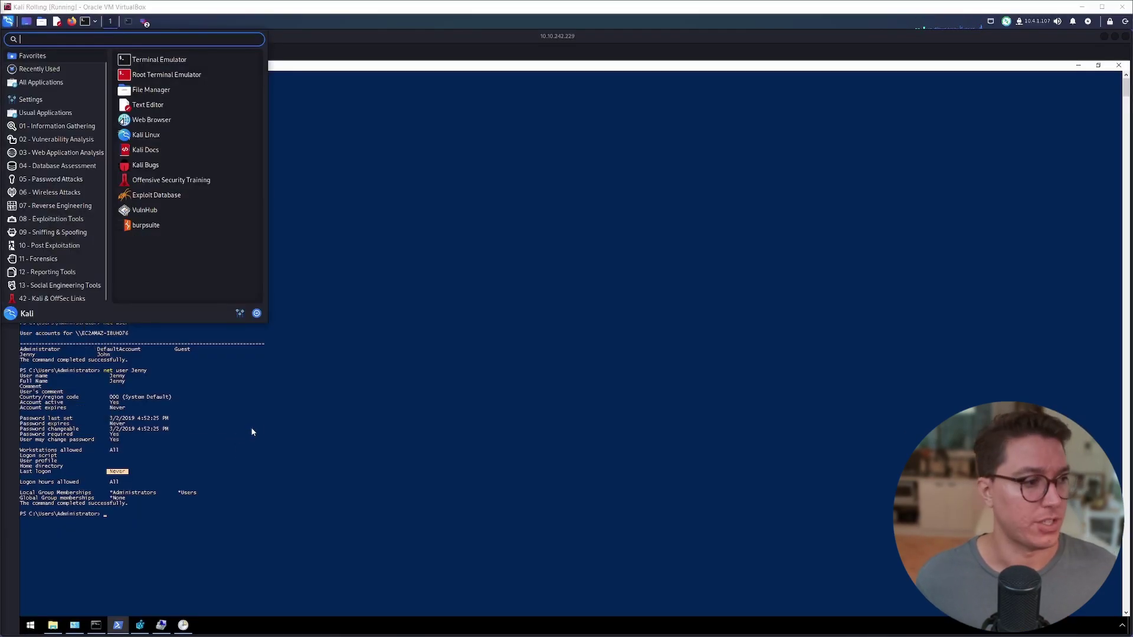
key("Escape")
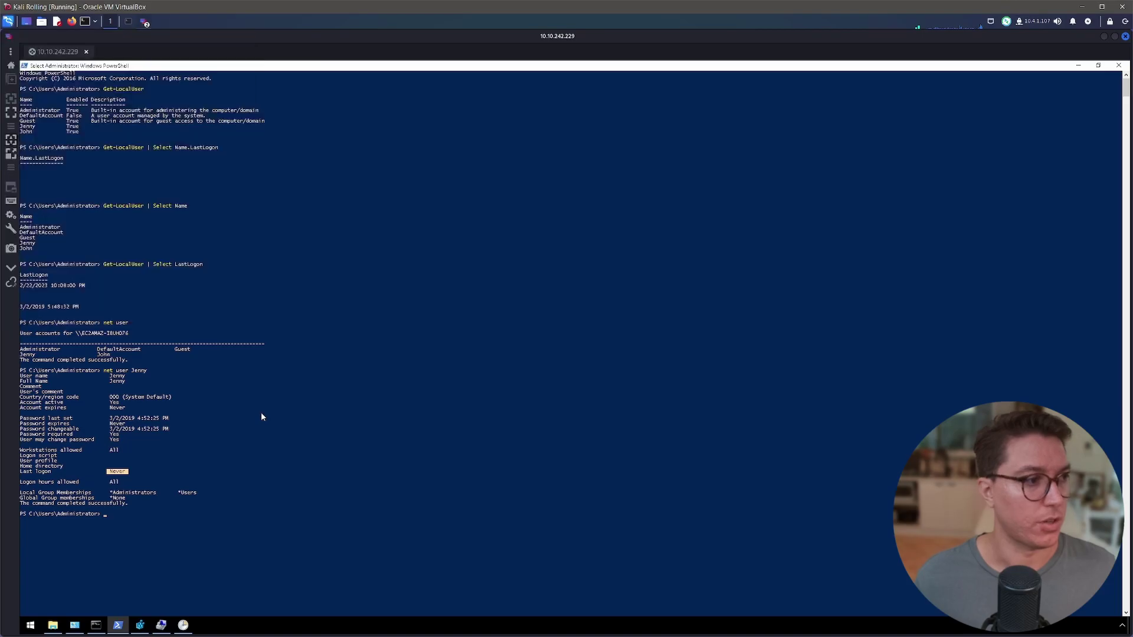
Submit 'never' for Jenny's last logon, then find the compromise date question.
left_click(261, 412)
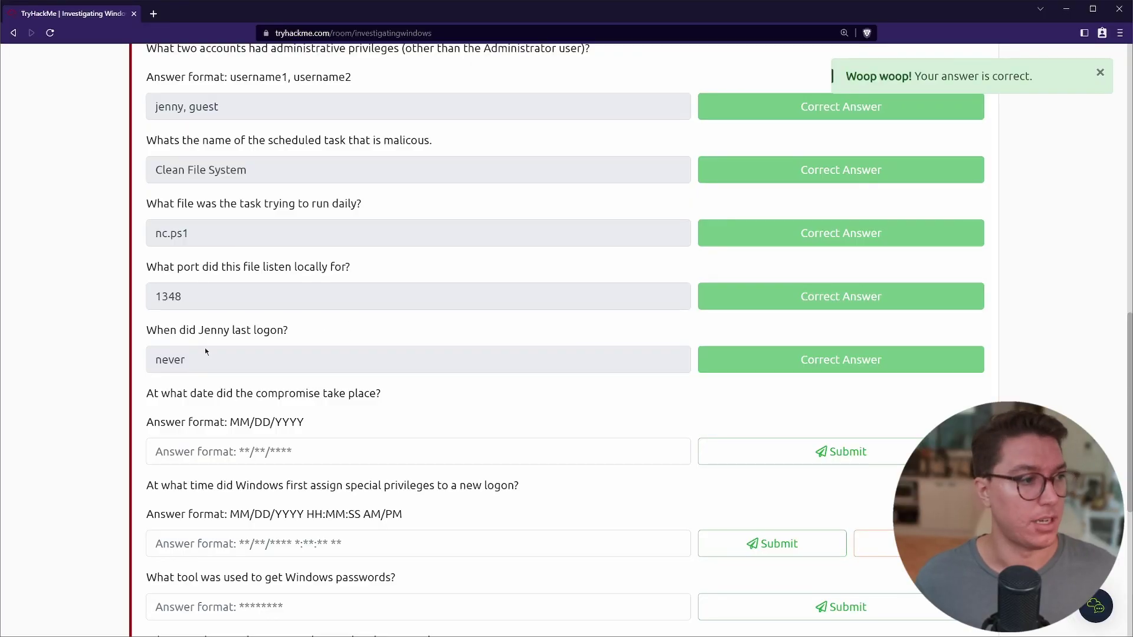
scroll(204, 349, "down", 4)
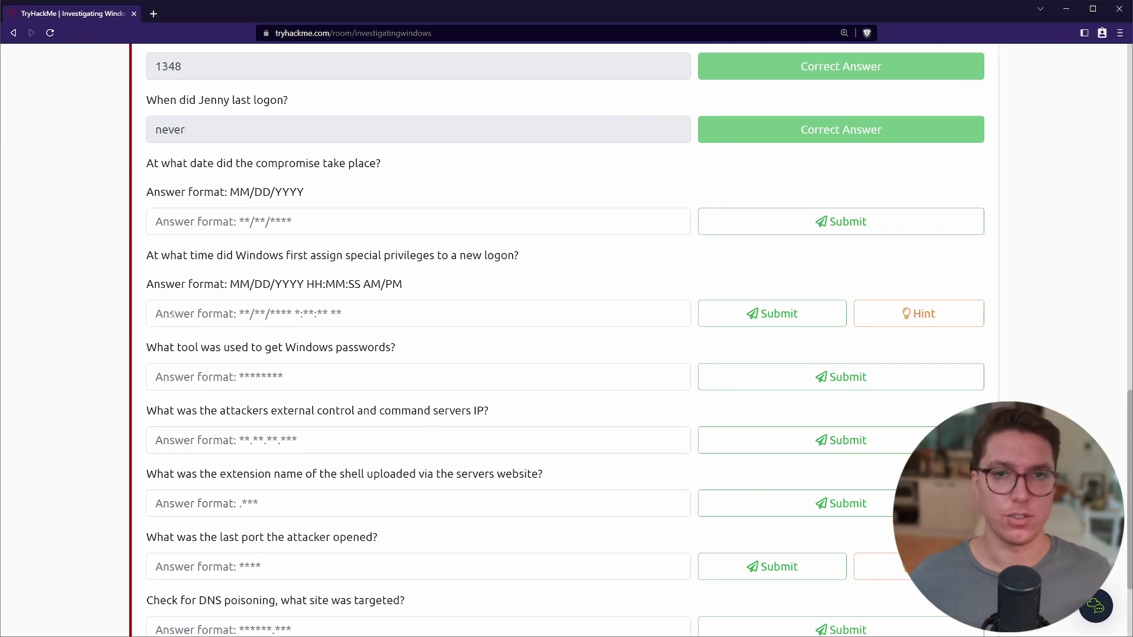
scroll(172, 313, "up", 2)
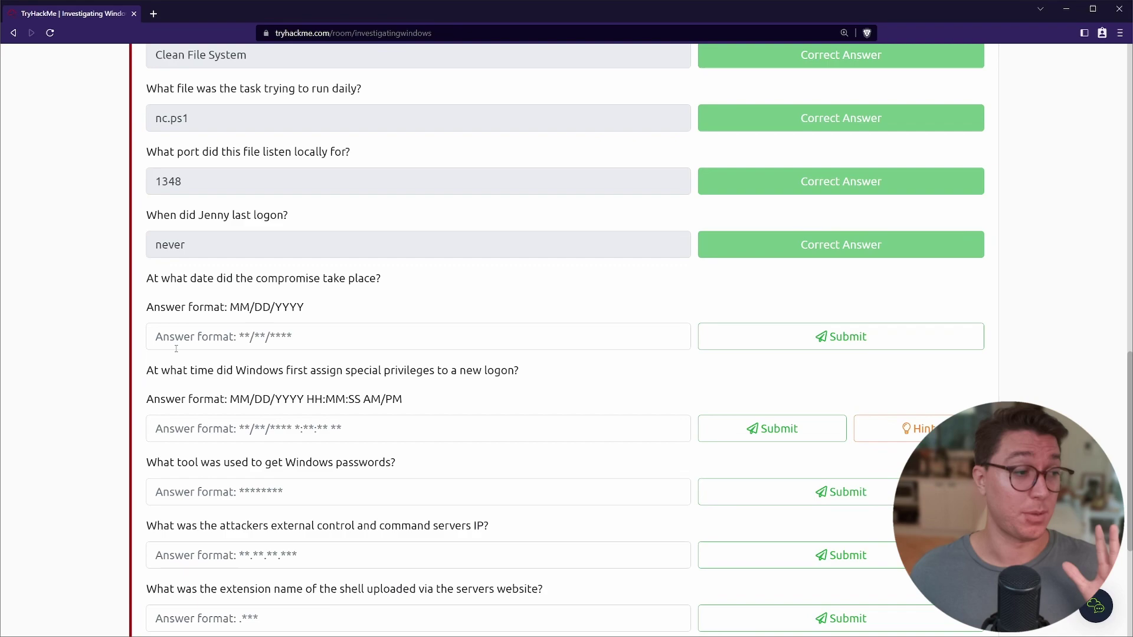
left_click_drag(145, 278, 391, 278)
left_click(397, 278)
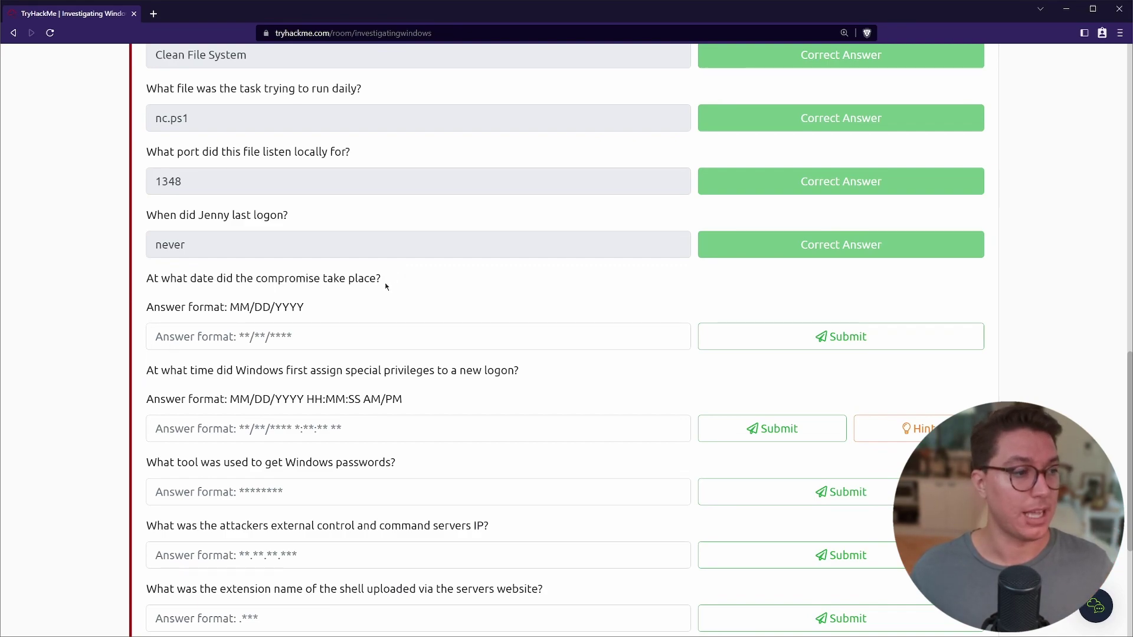
key("alt+Tab")
left_click_drag(132, 421, 134, 423)
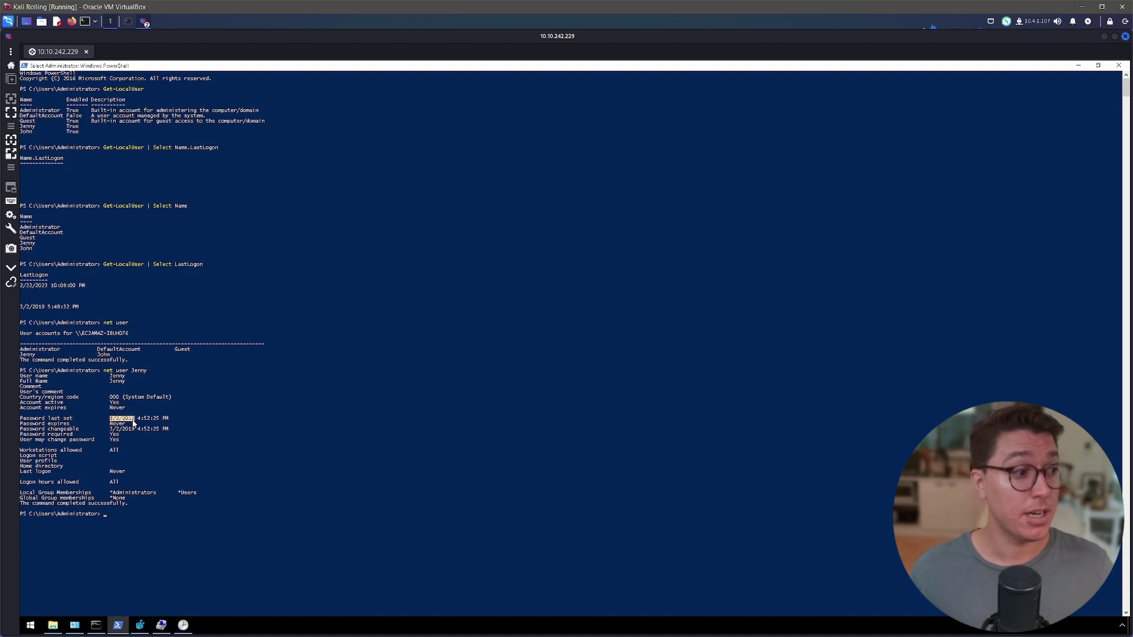
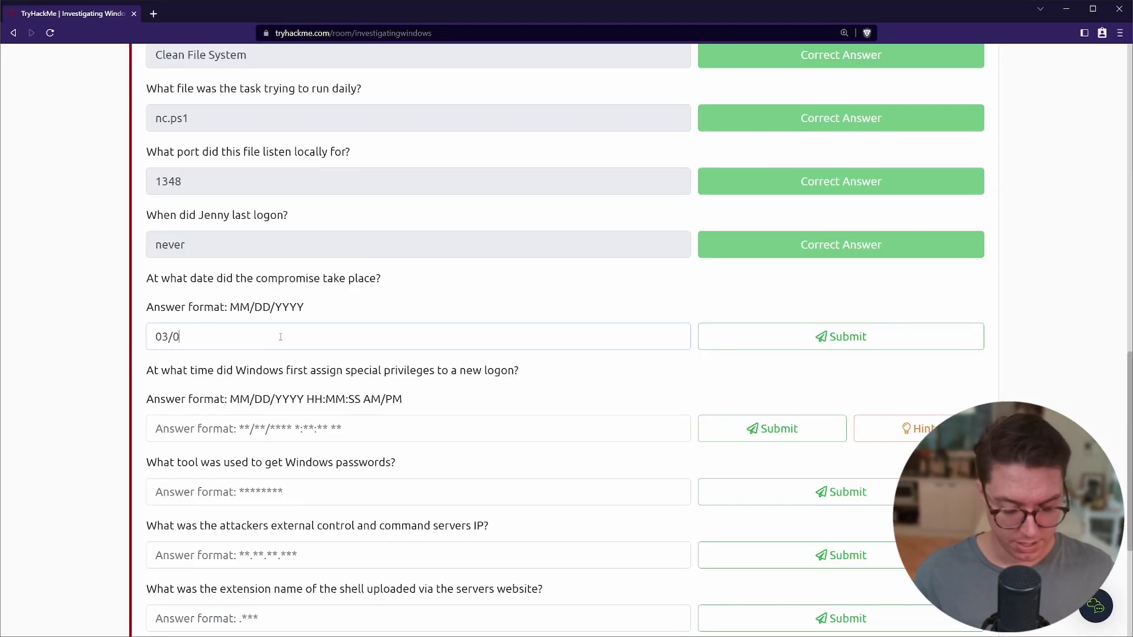
Submit 03/02/2019 as the compromise date and scroll on to the next question.
type("2019")
key("Return")
scroll(281, 336, "down", 2)
left_click_drag(146, 255, 516, 256)
left_click(528, 267)
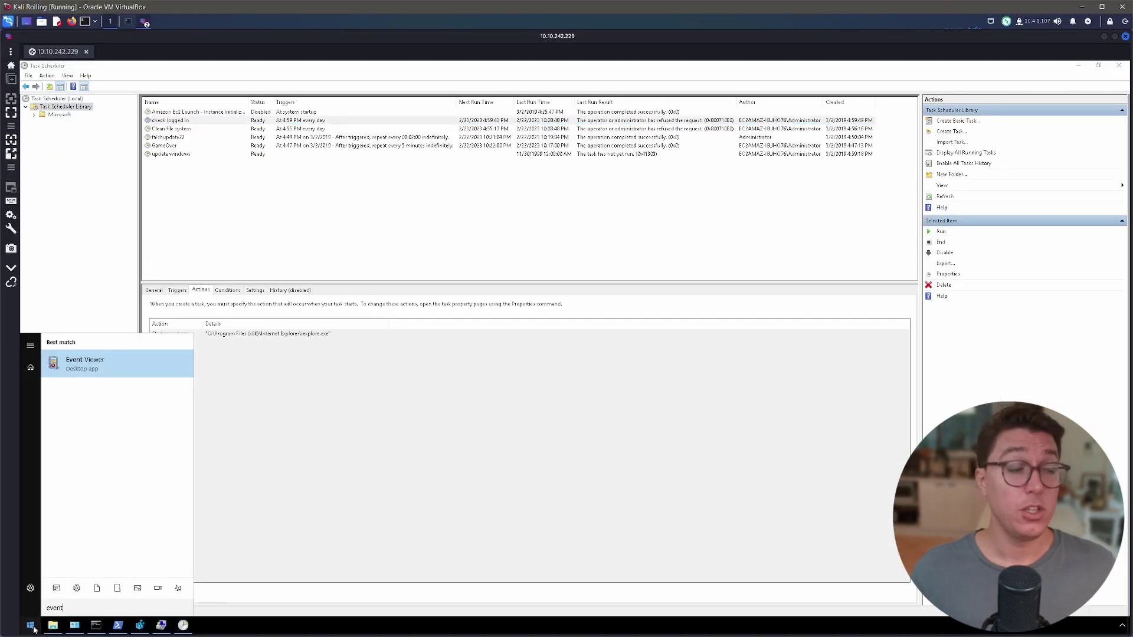
Launch Event Viewer, expand Windows Logs, and open the Security log's 2,162 audit events.
key("Return")
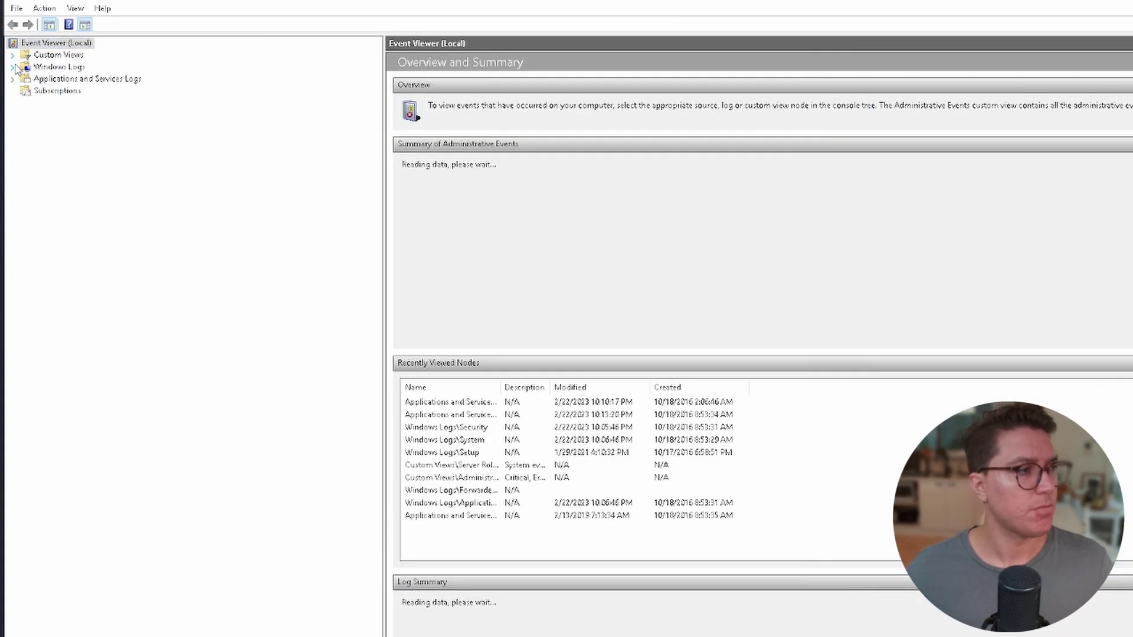
left_click(13, 67)
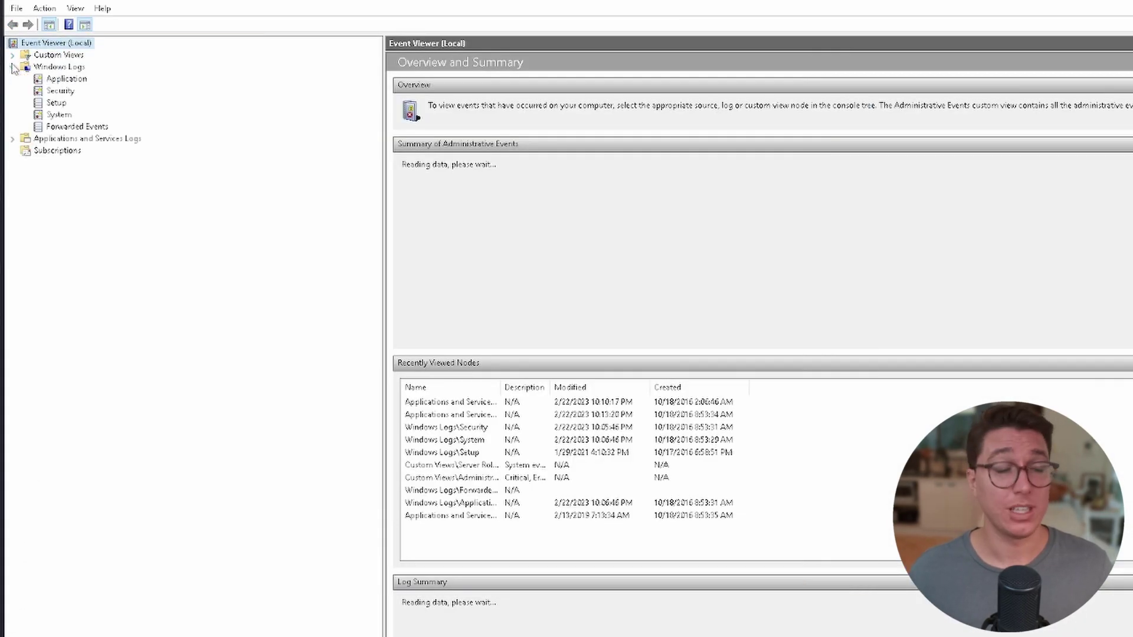
left_click(51, 68)
left_click(67, 80)
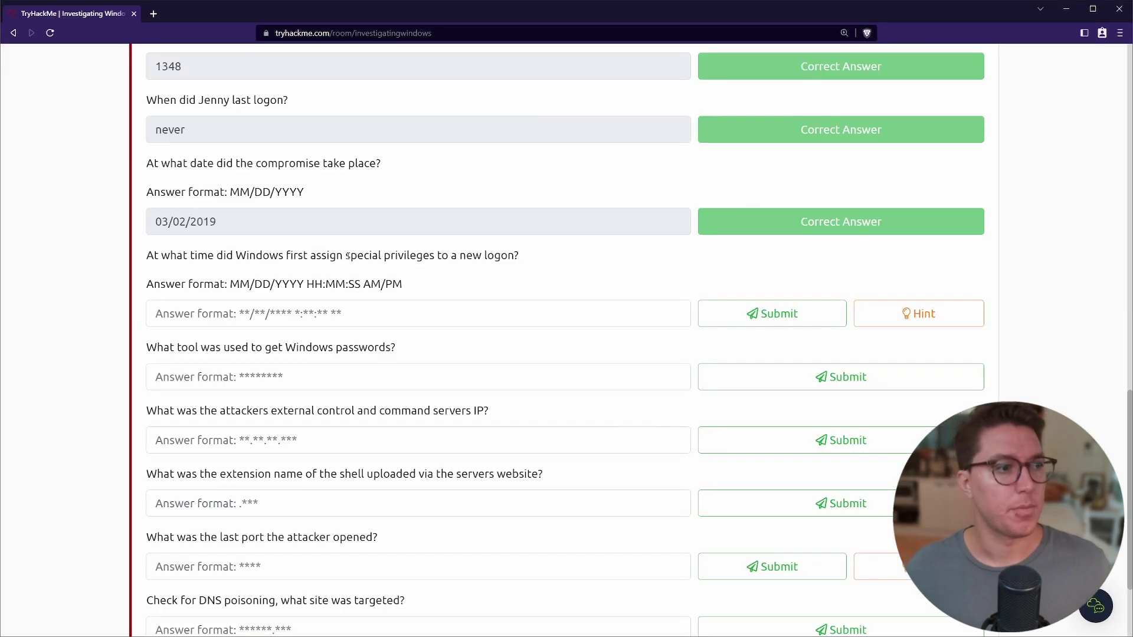
left_click_drag(348, 256, 436, 255)
double_click(501, 256)
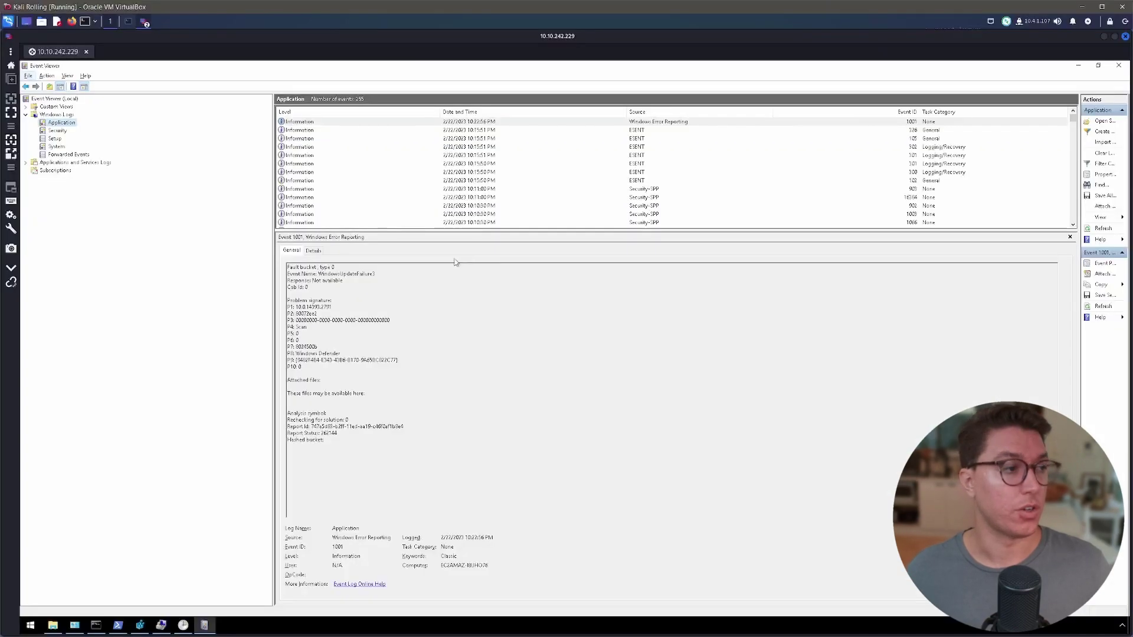
key("Escape")
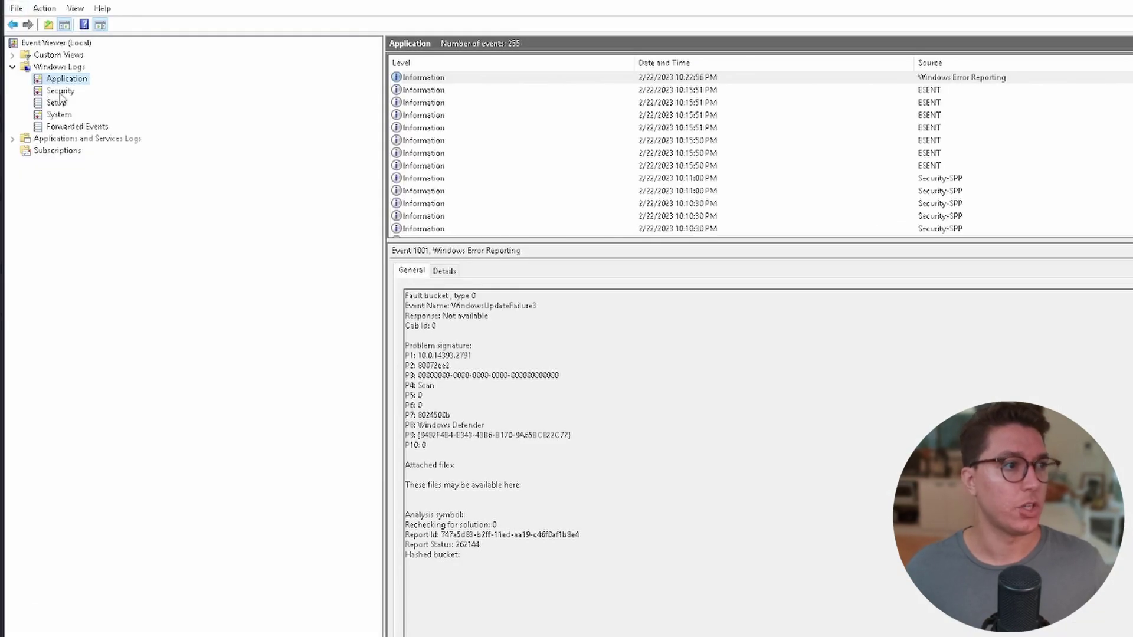
left_click(60, 92)
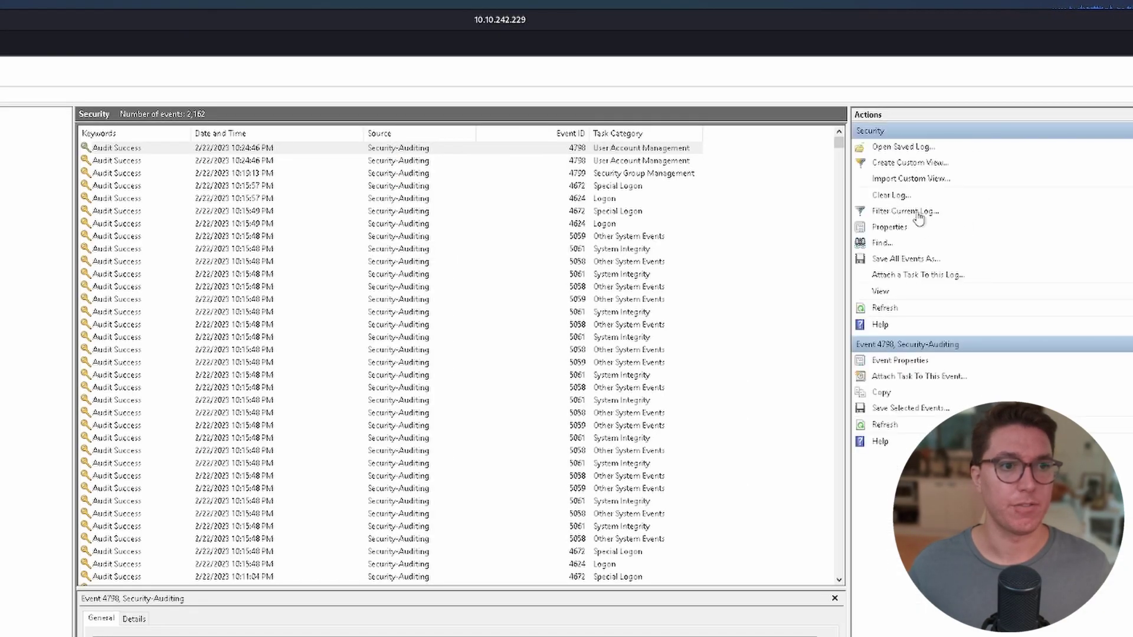
Look up the special-logon event ID online and filter the Security log to event 4672.
left_click(916, 212)
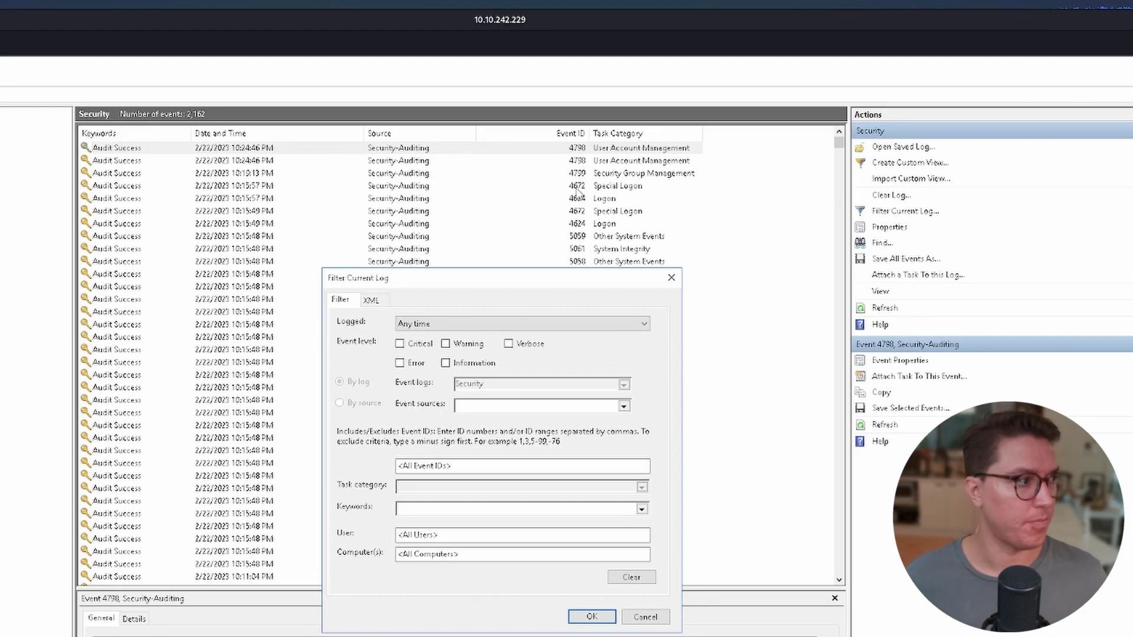
left_click_drag(284, 347, 544, 342)
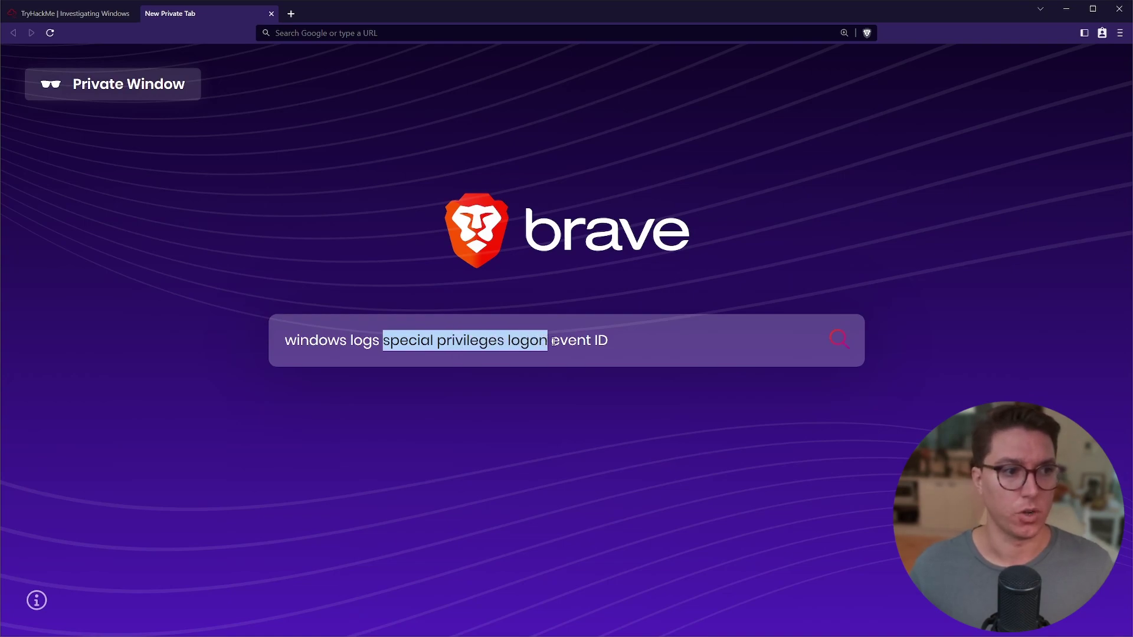
left_click(555, 341)
left_click(650, 336)
key("Return")
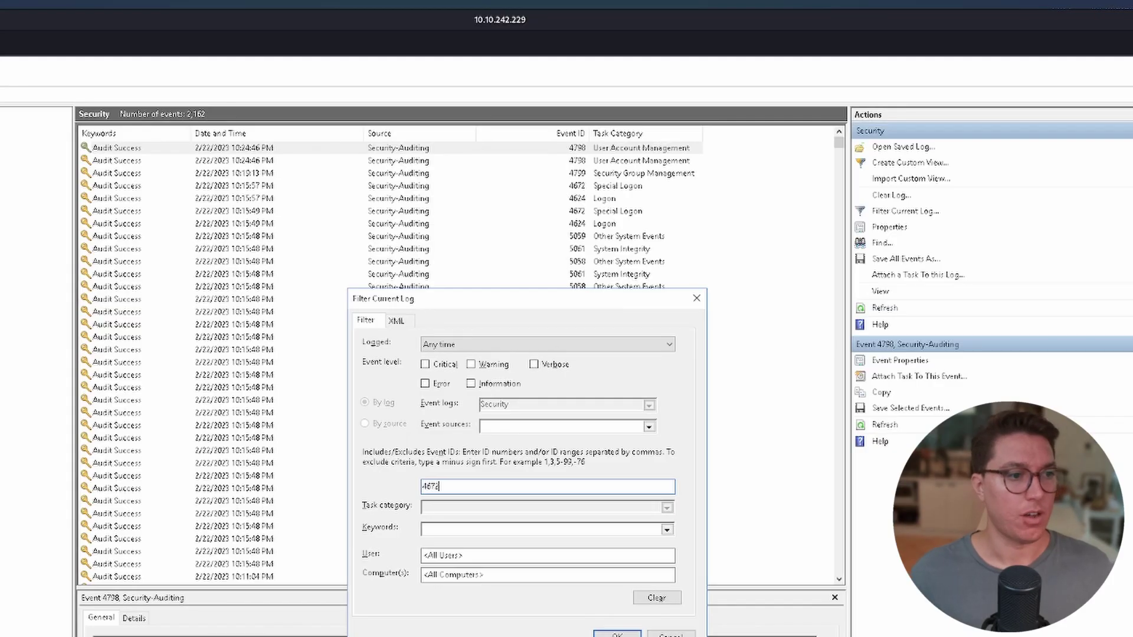
key("Return")
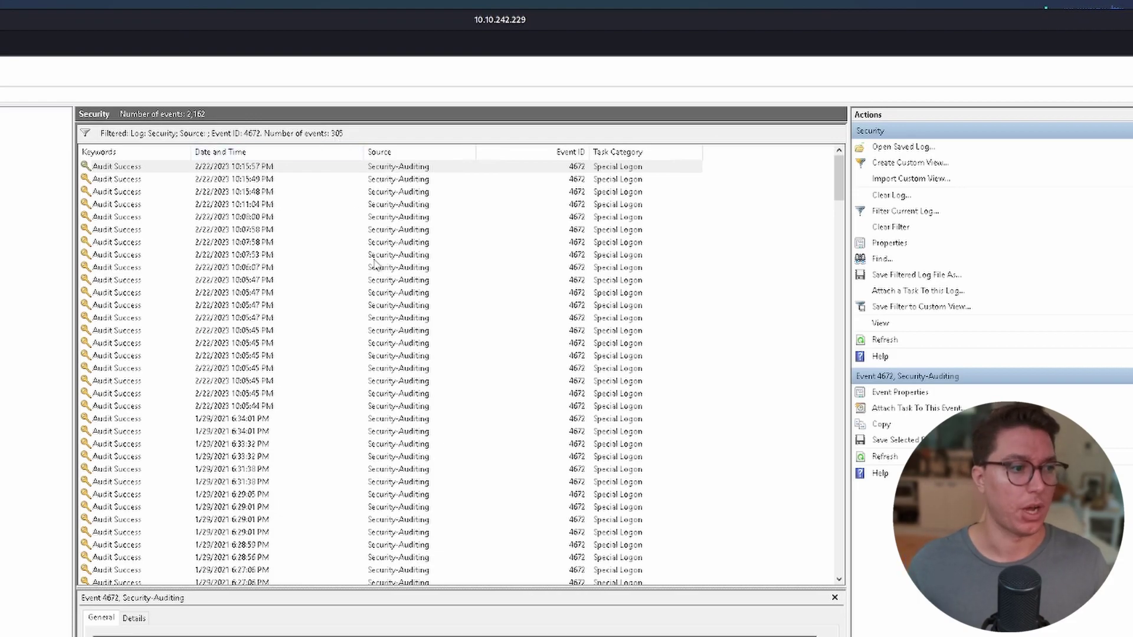
Reveal the question's hint showing the 00/00/0000 0:00:49 PM format, then return to Event Viewer.
left_click(918, 313)
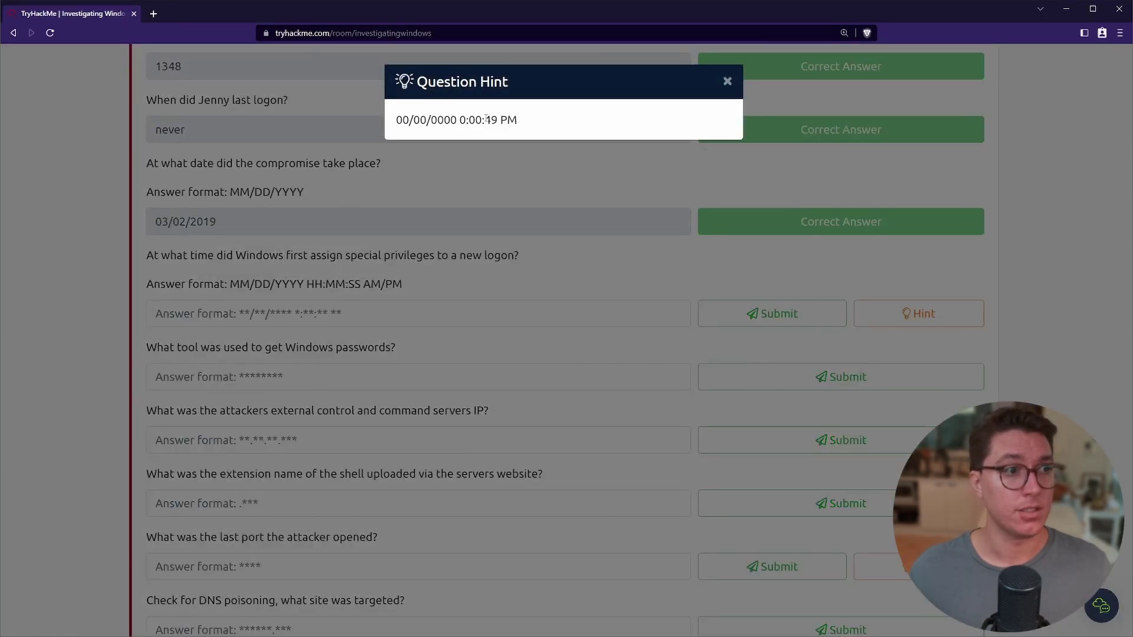
left_click_drag(486, 118, 494, 119)
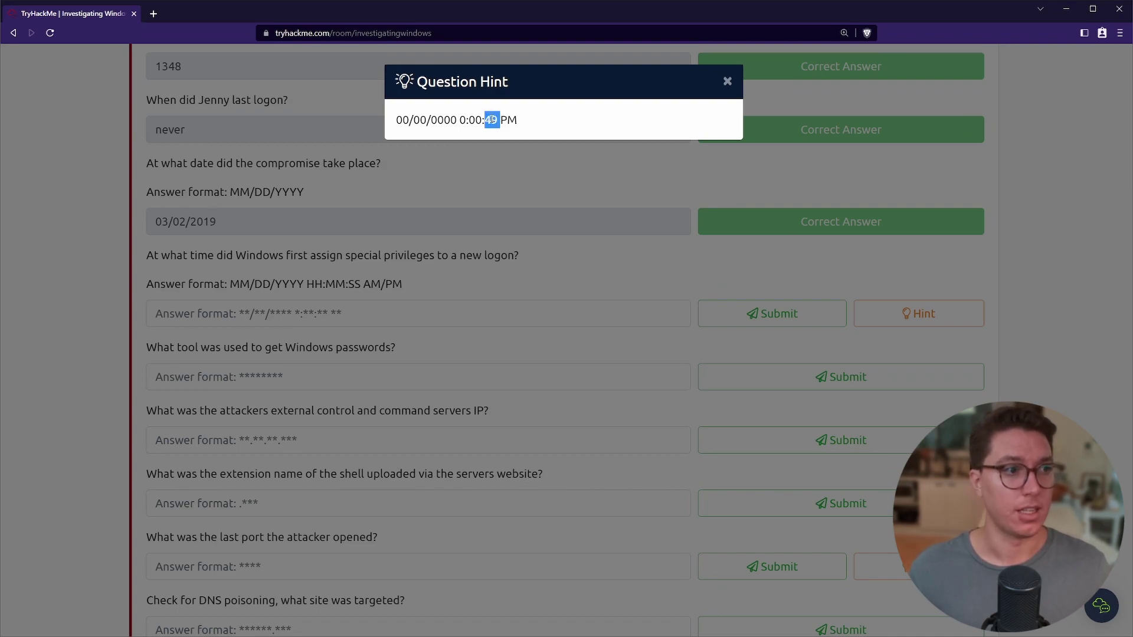
key("alt+Tab")
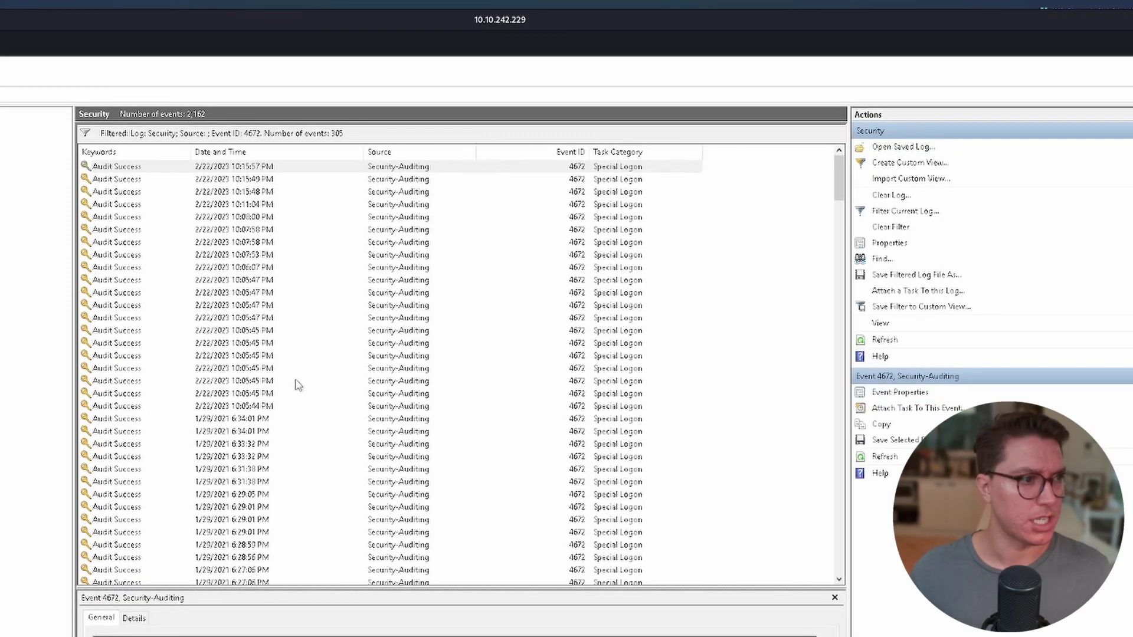
Inspect the 4672 special logon events at 10:15:49 PM, 10:05:45 PM and older.
left_click(260, 179)
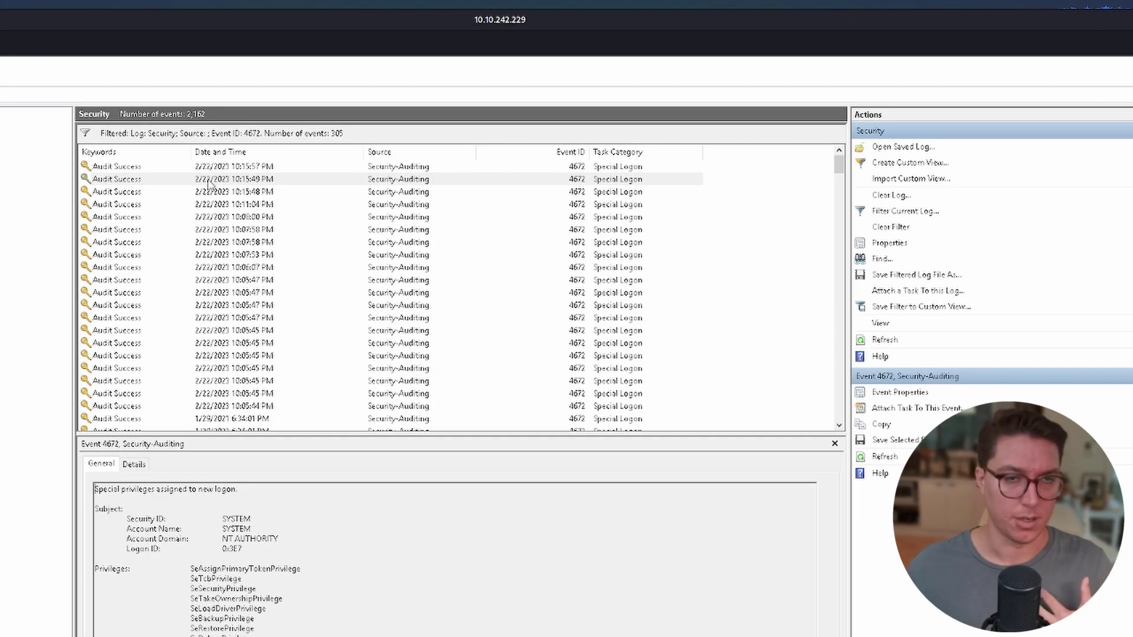
scroll(254, 284, "down", 3)
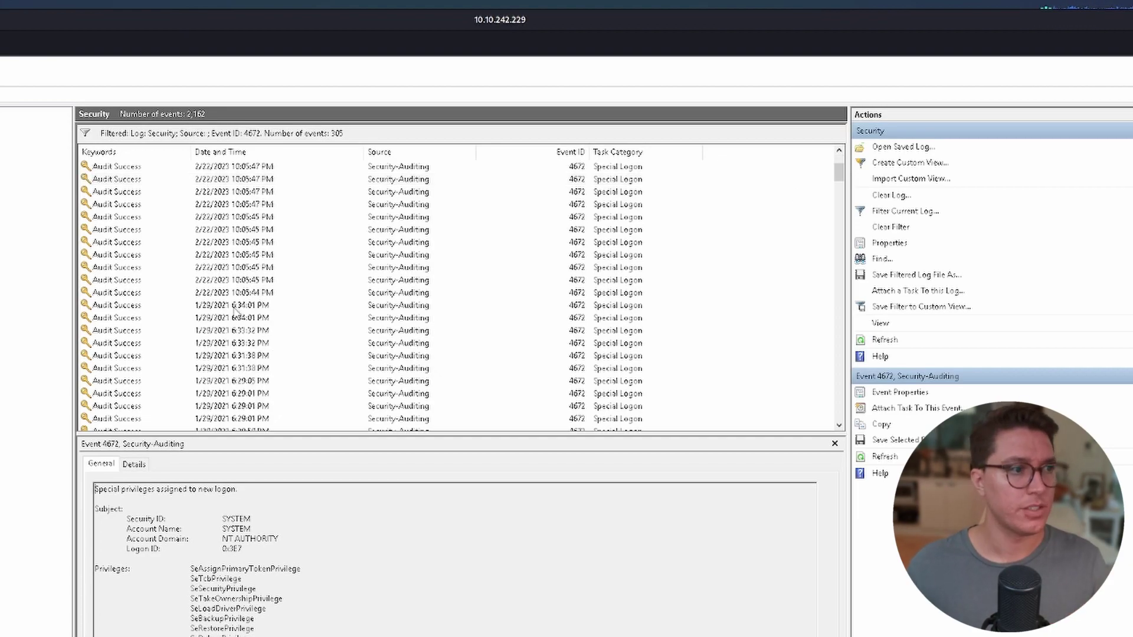
left_click(226, 281)
left_click(236, 292)
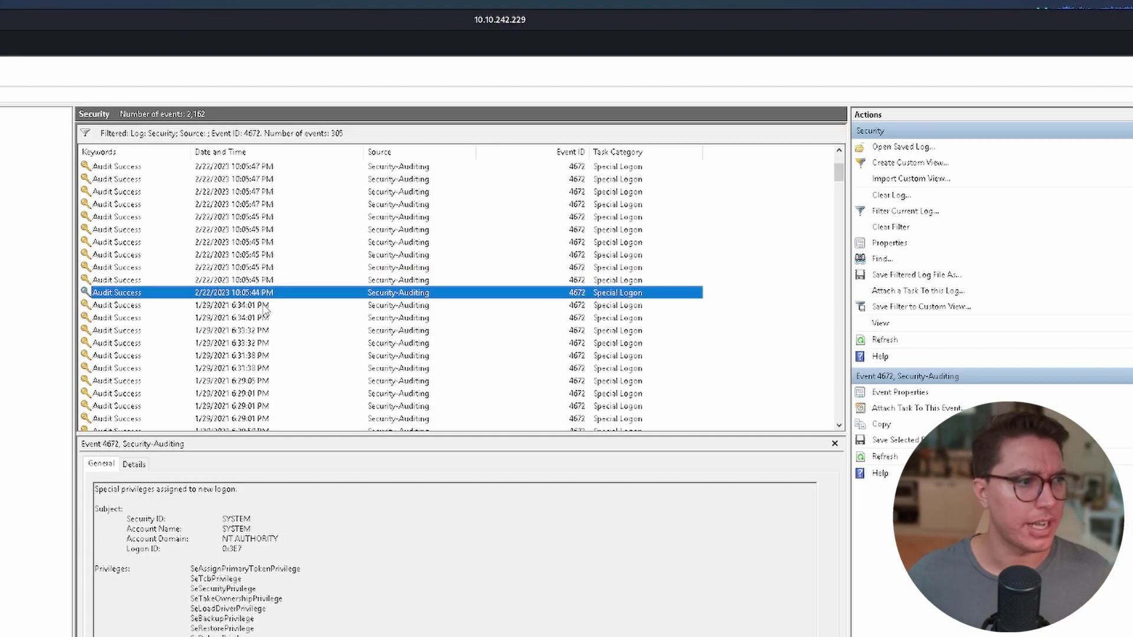
left_click(264, 306)
key("Down")
key("Down")
key("Down")
key("Down")
key("Down")
key("Down")
key("Down")
key("Down")
key("Down")
key("Down")
key("Down")
key("Down")
key("Down")
key("Down")
key("Down")
key("Down")
key("Down")
key("Down")
key("Down")
key("Down")
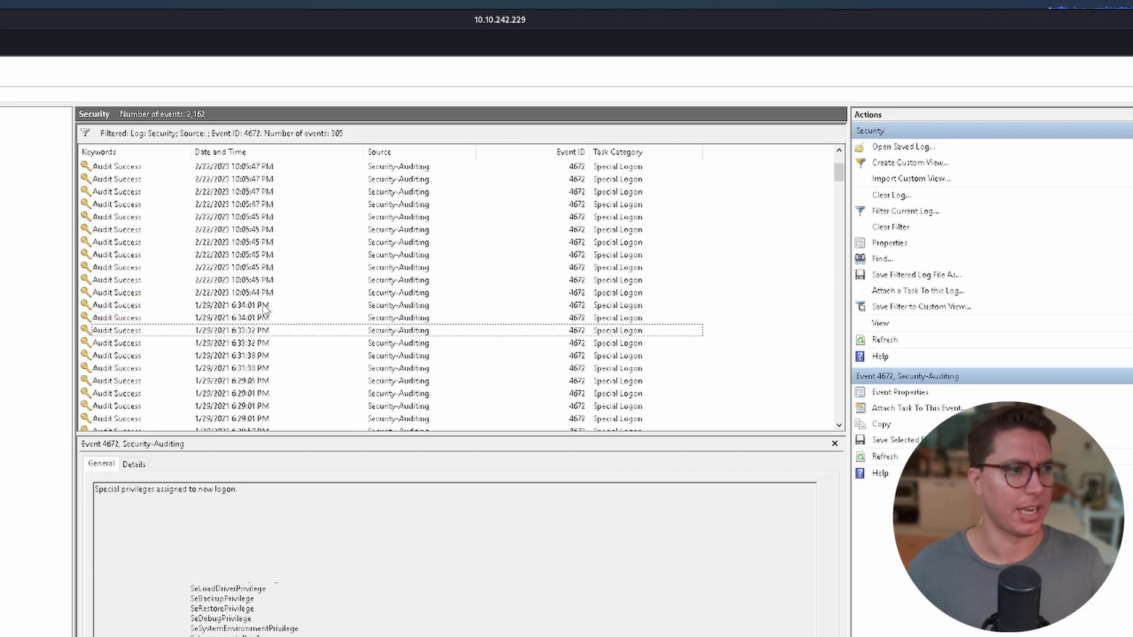
key("Down")
key("Down")
key("Down")
key("Down")
key("Down")
key("Down")
key("Down")
key("Down")
key("Down")
key("Down")
key("Down")
key("Down")
key("Down")
key("Down")
key("Down")
key("Down")
key("Down")
key("Down")
key("Down")
key("Down")
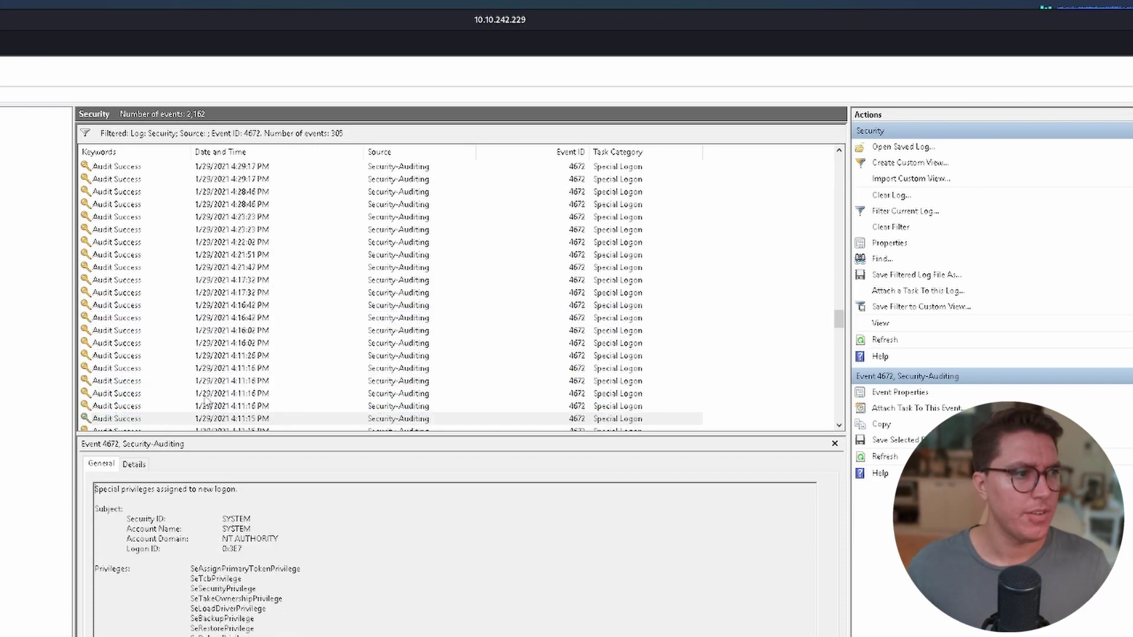
Set the filter's Logged range to Custom, starting on 3/2/2019 at 12:00:00 AM.
left_click(897, 212)
left_click(508, 345)
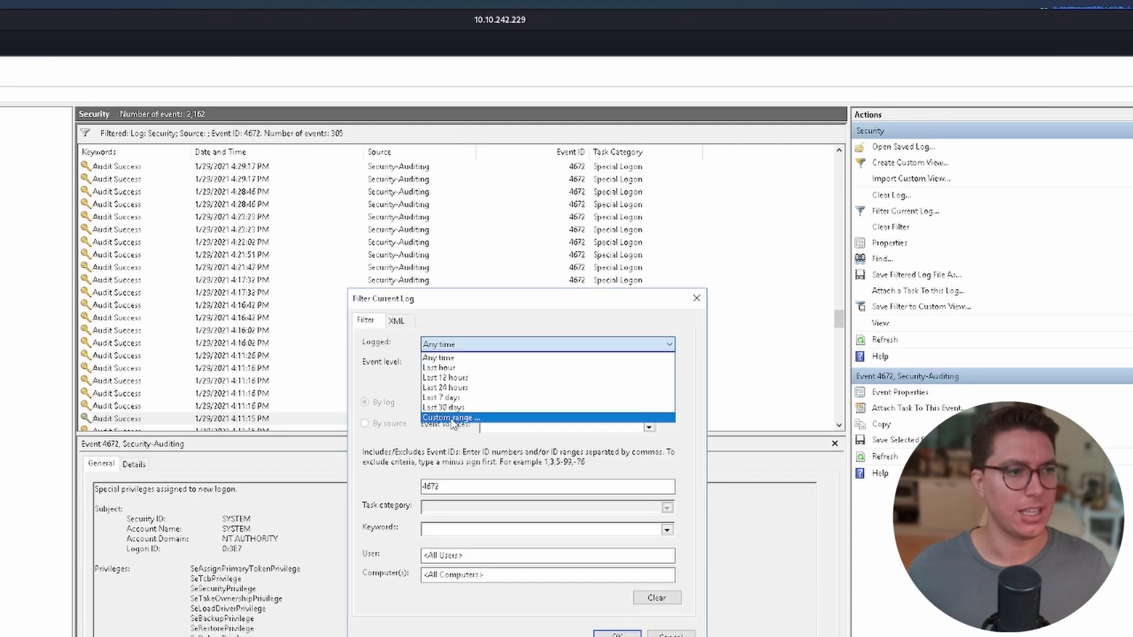
left_click(452, 419)
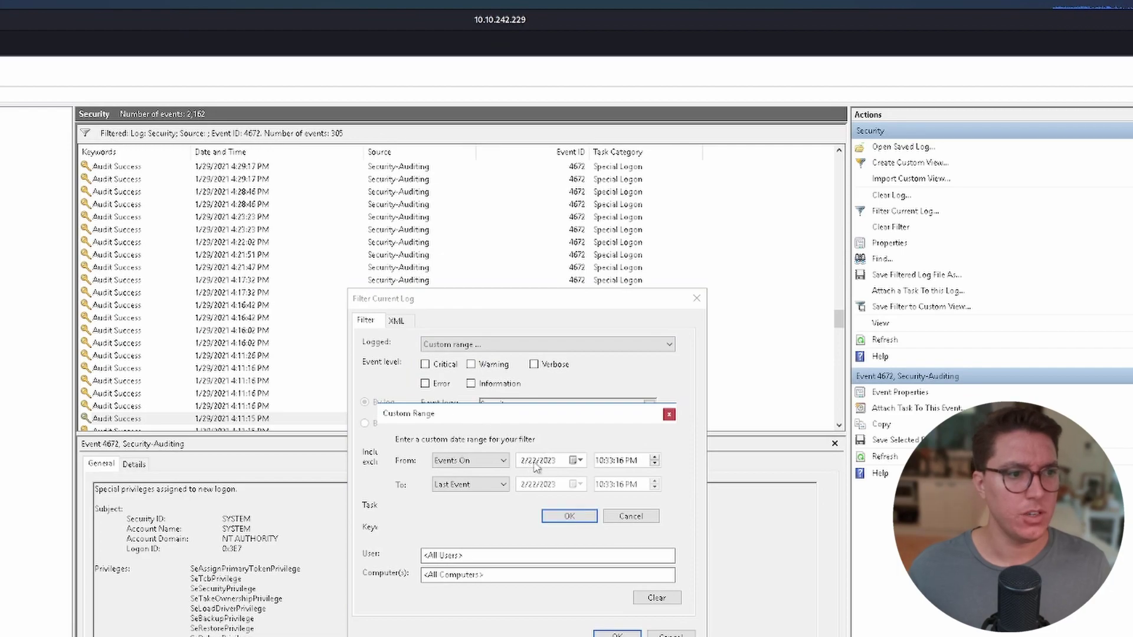
left_click(533, 463)
type("3/ ")
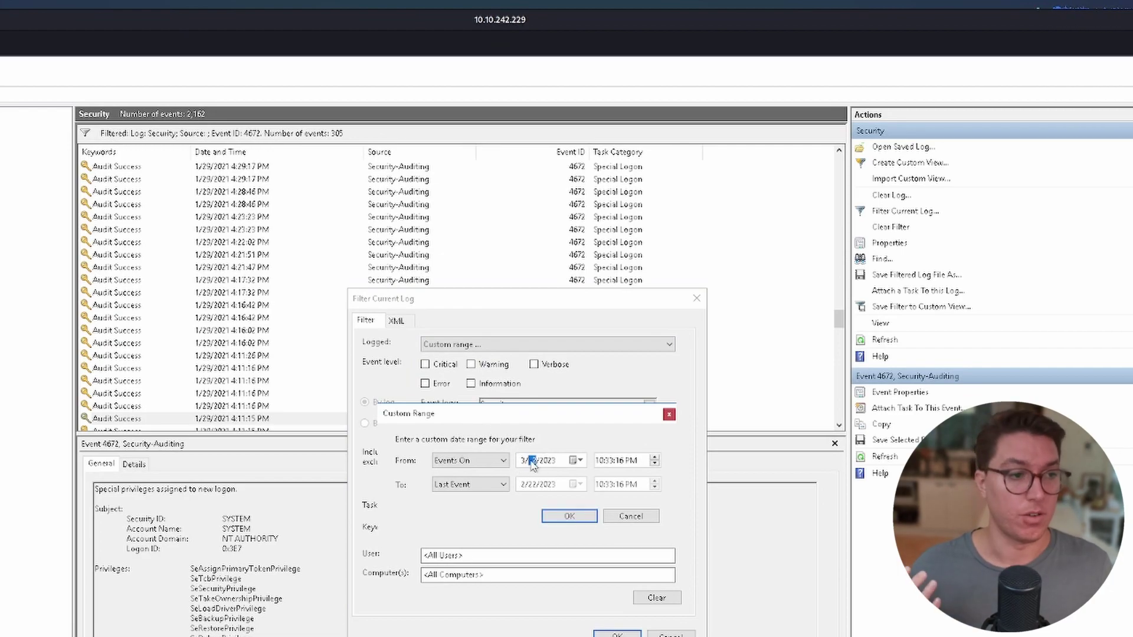
type("2")
left_click(550, 463)
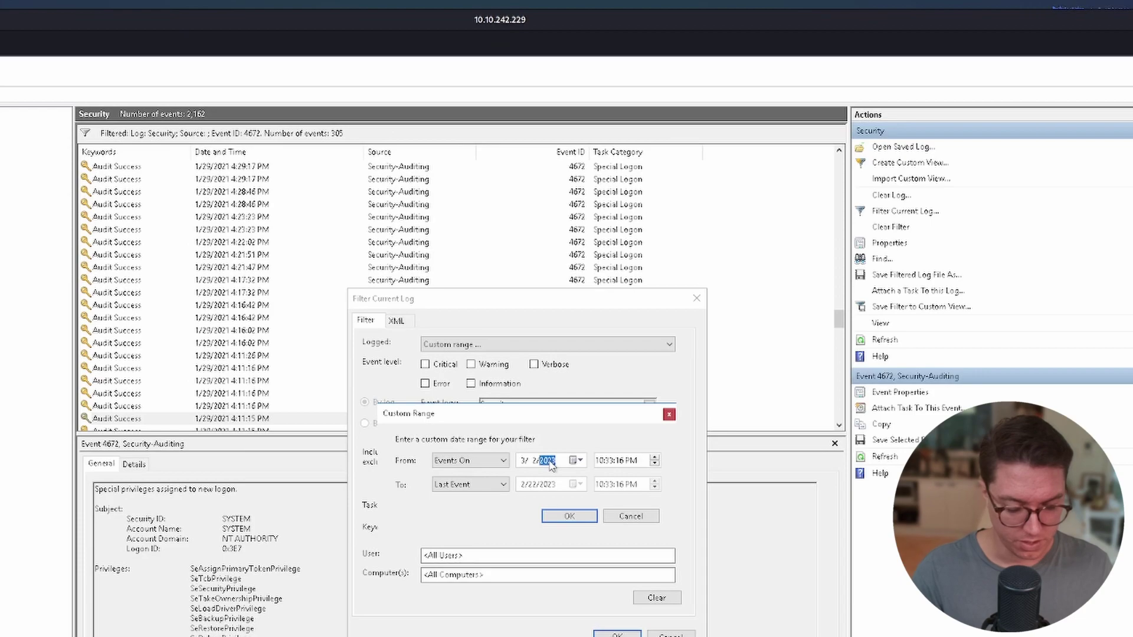
type("2019")
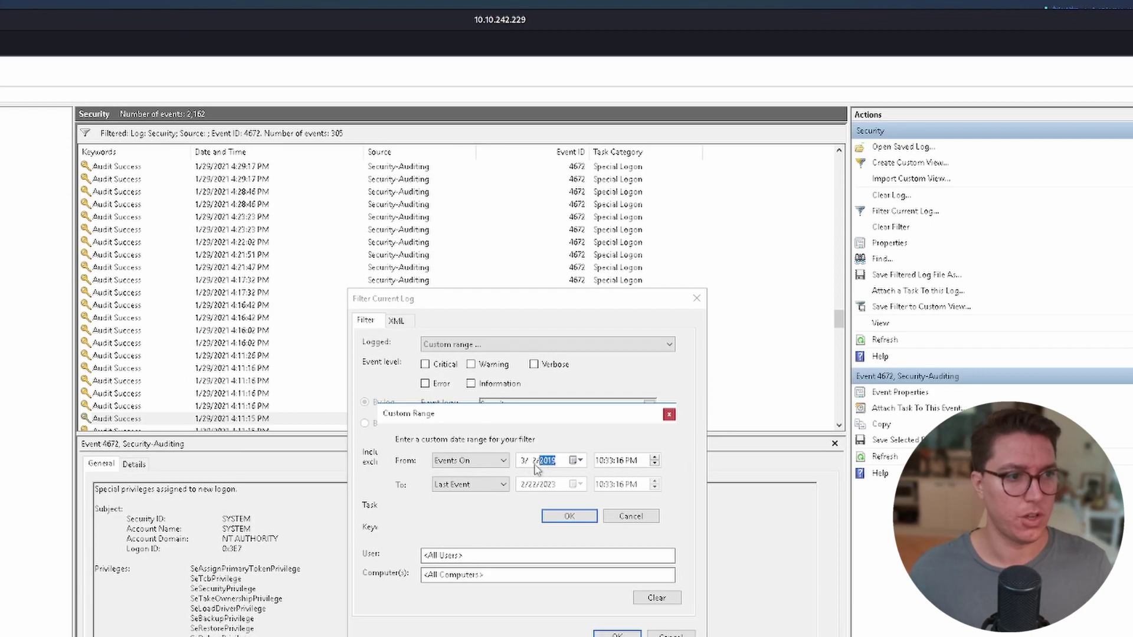
End the custom range at 3/2/2019 11:59:00 PM and apply it, leaving 64 events.
left_click(470, 485)
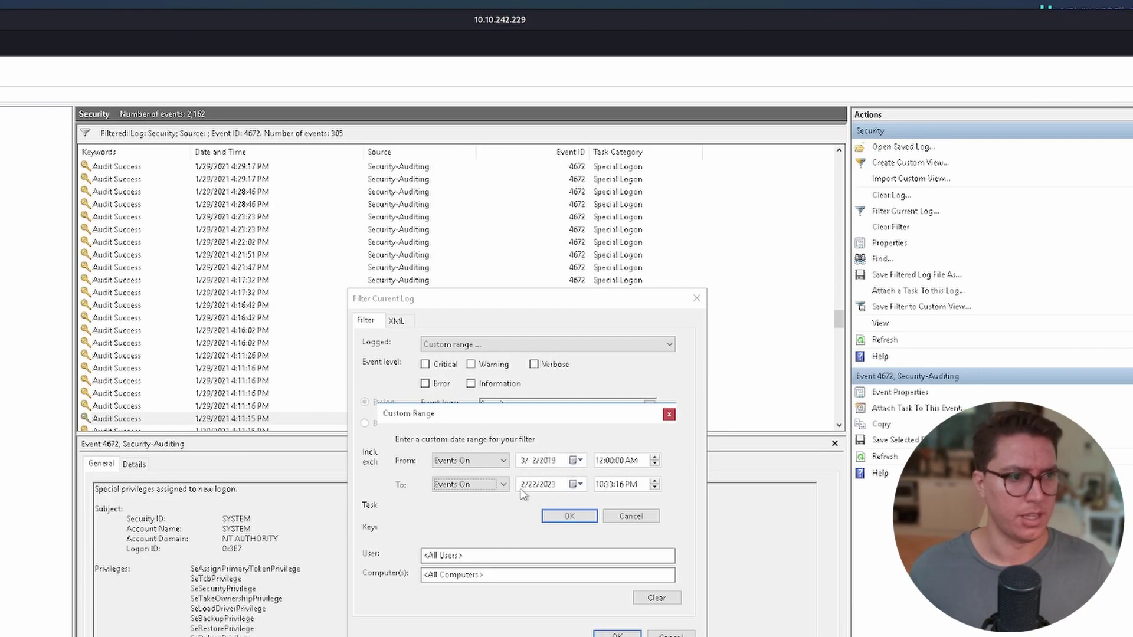
left_click(522, 484)
type("32")
left_click(547, 486)
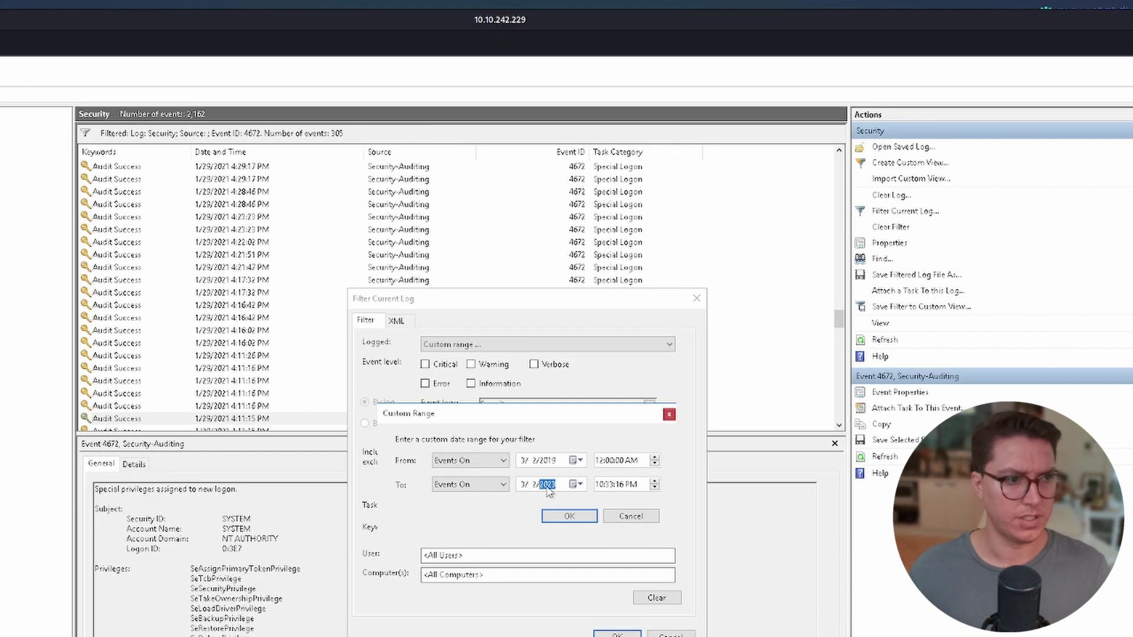
type("2019")
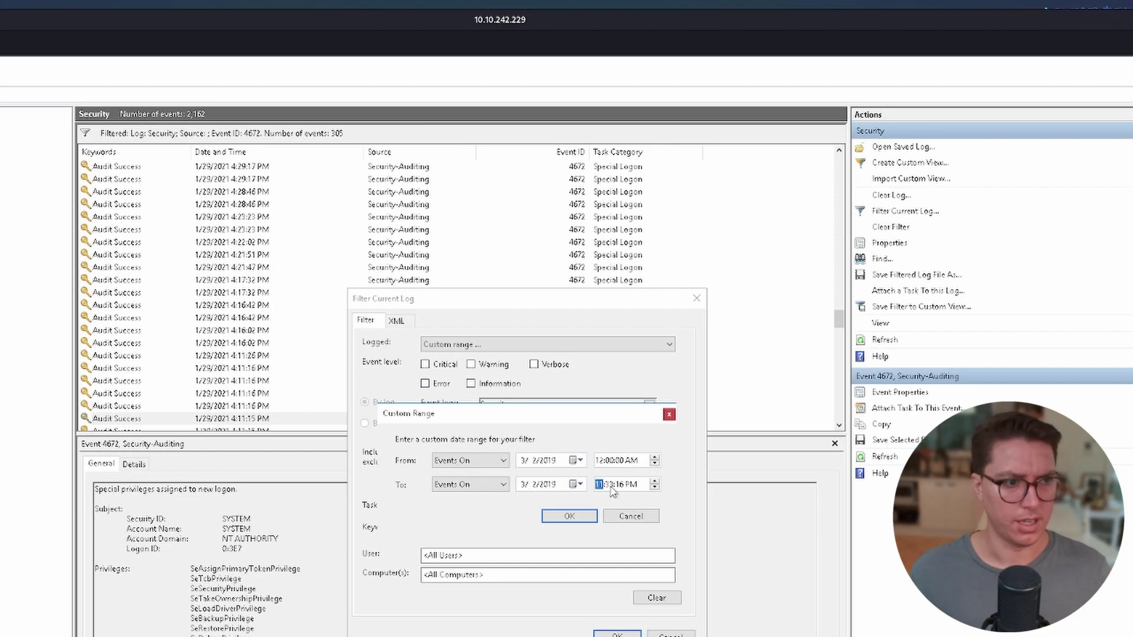
left_click(599, 484)
type("11:59:00")
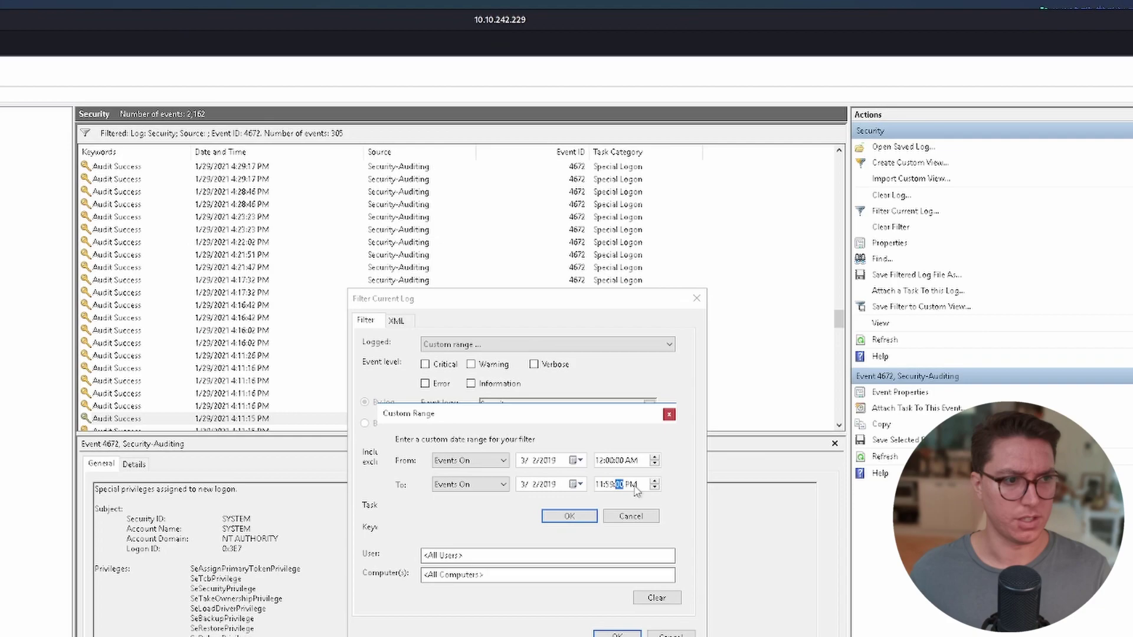
left_click(576, 518)
left_click(617, 635)
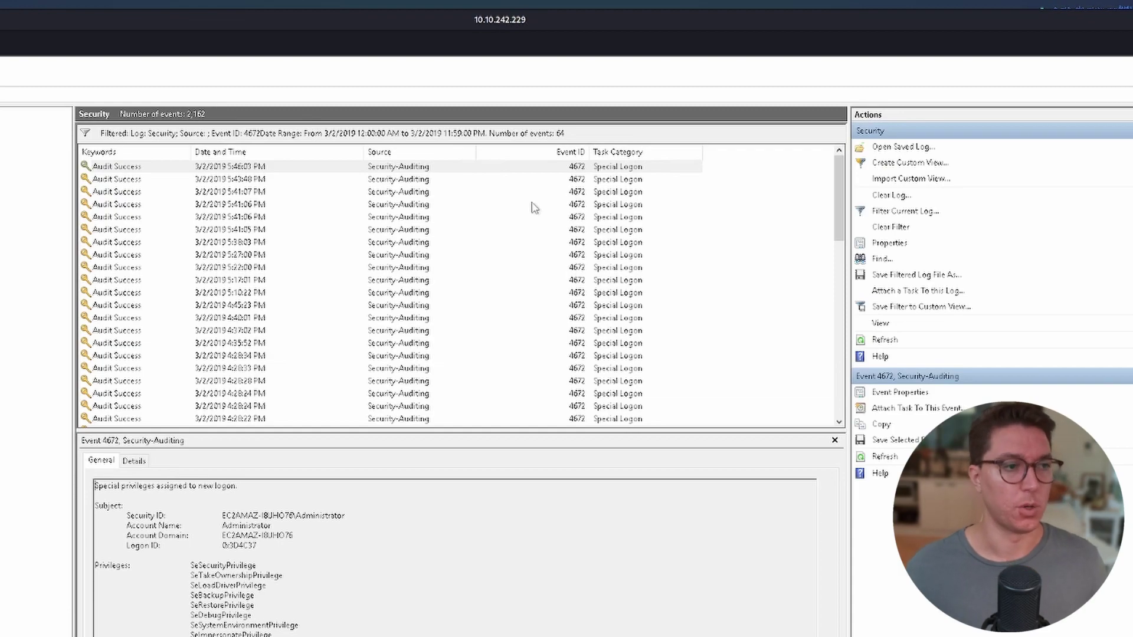
Copy the 3/2/2019 4:04:49 PM special logon event's details as text and mark its date and time.
scroll(458, 234, "down", 13)
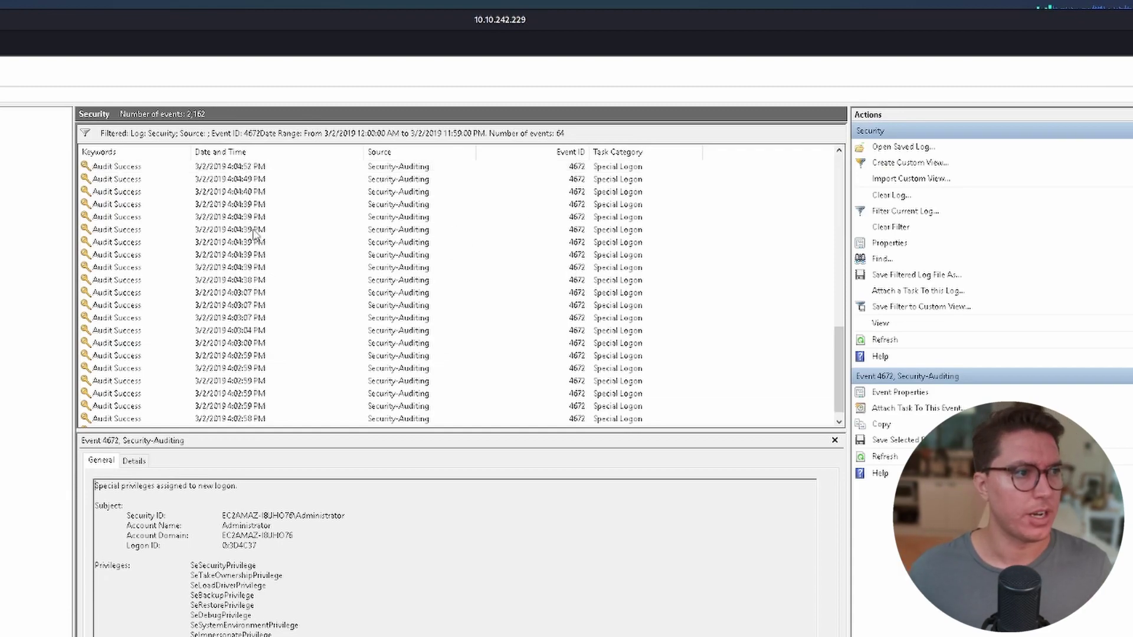
left_click(246, 178)
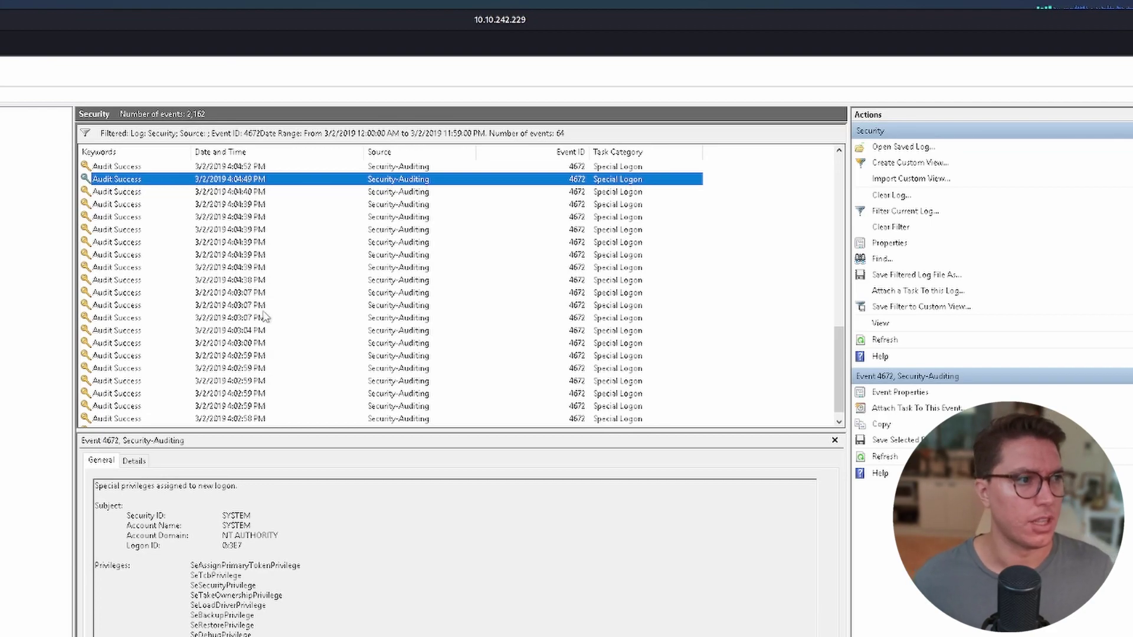
right_click(217, 182)
mouse_move(319, 219)
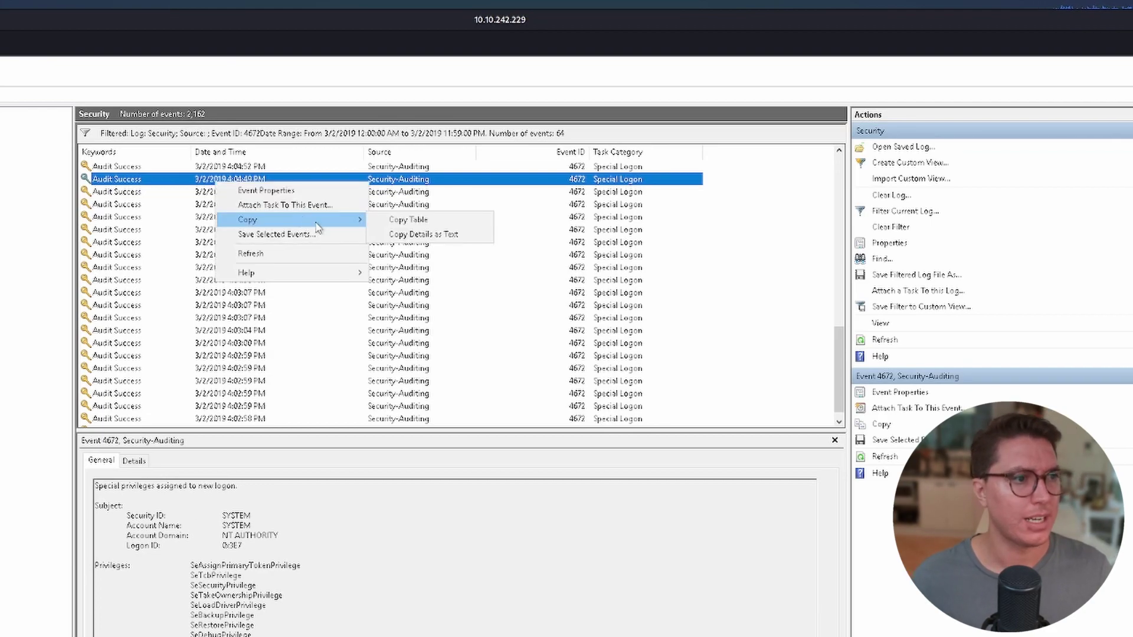
left_click(392, 235)
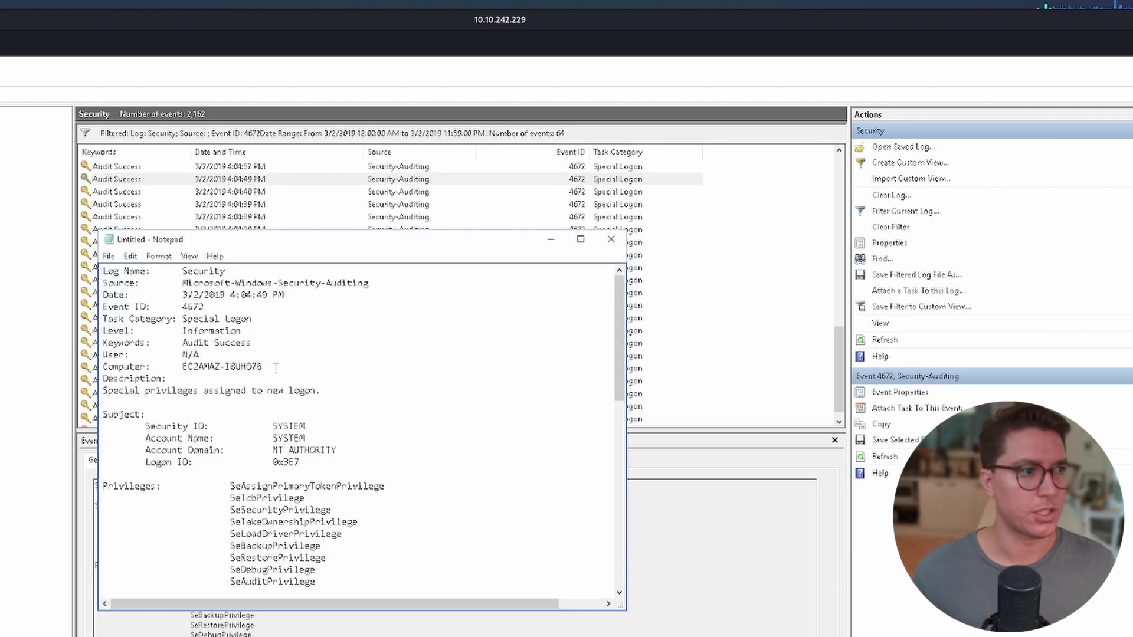
left_click_drag(185, 295, 283, 295)
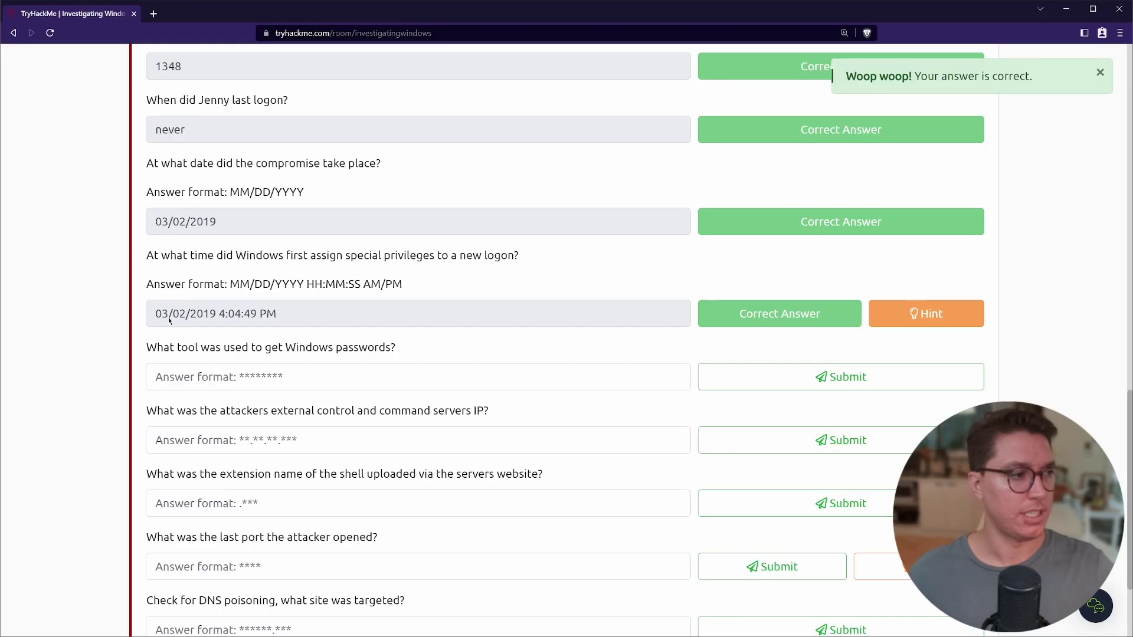
Review the accepted 03/02/2019 4:04:49 PM answer and highlight the Windows passwords question.
double_click(161, 313)
key("ctrl+a")
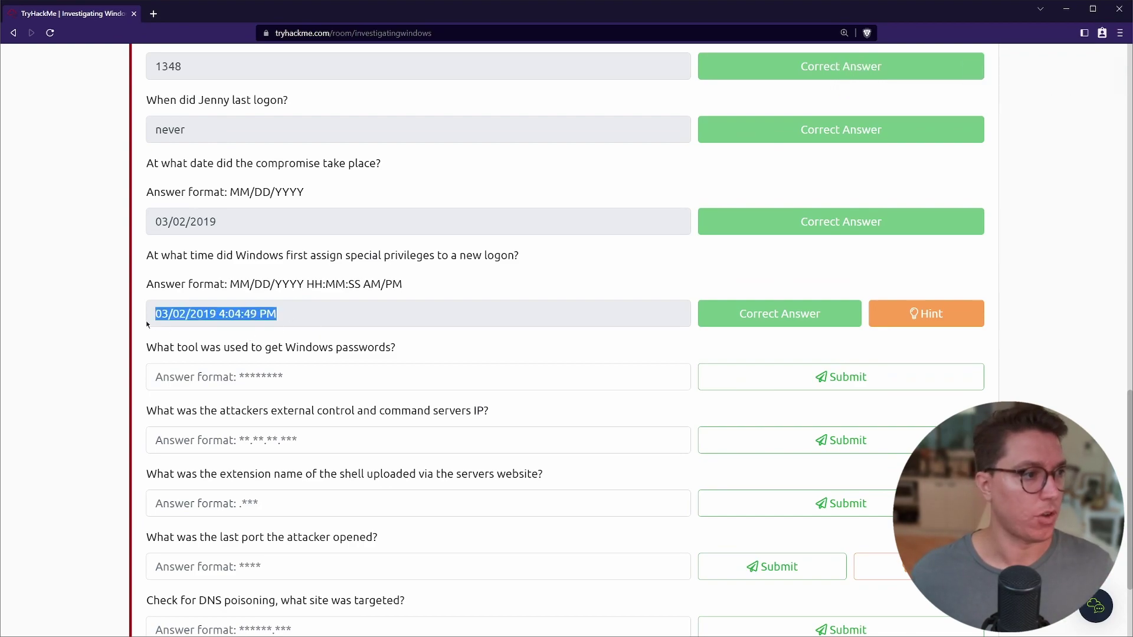
left_click(149, 359)
left_click_drag(147, 350, 399, 348)
left_click(400, 350)
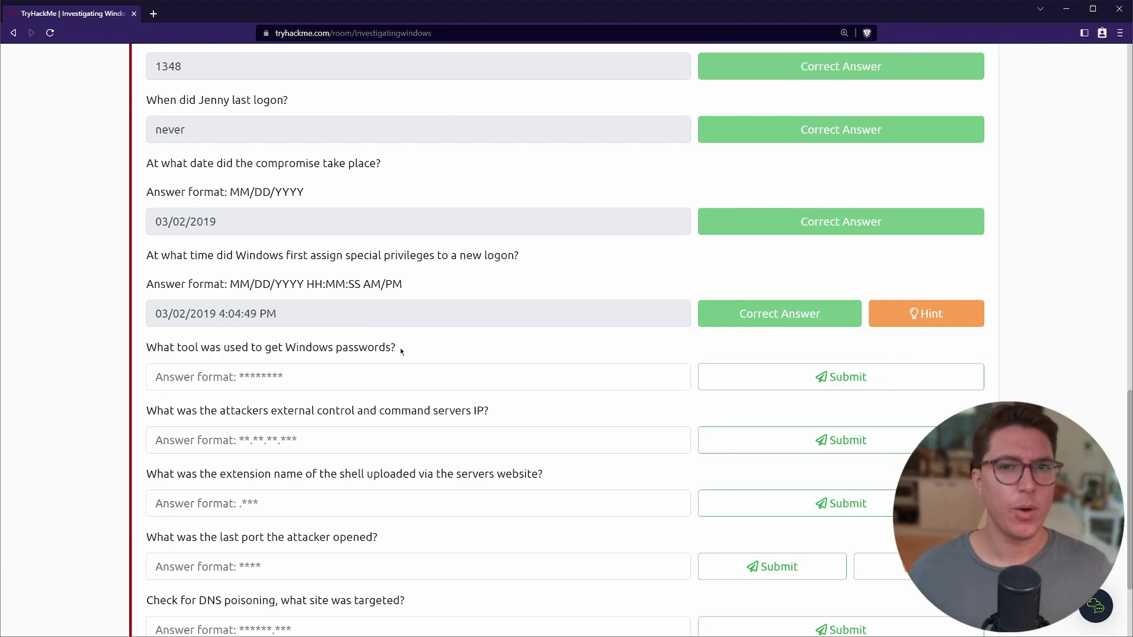
Open C:\TMP and look over its files, including the WMIBackdoor and nc scripts.
key("alt+Tab")
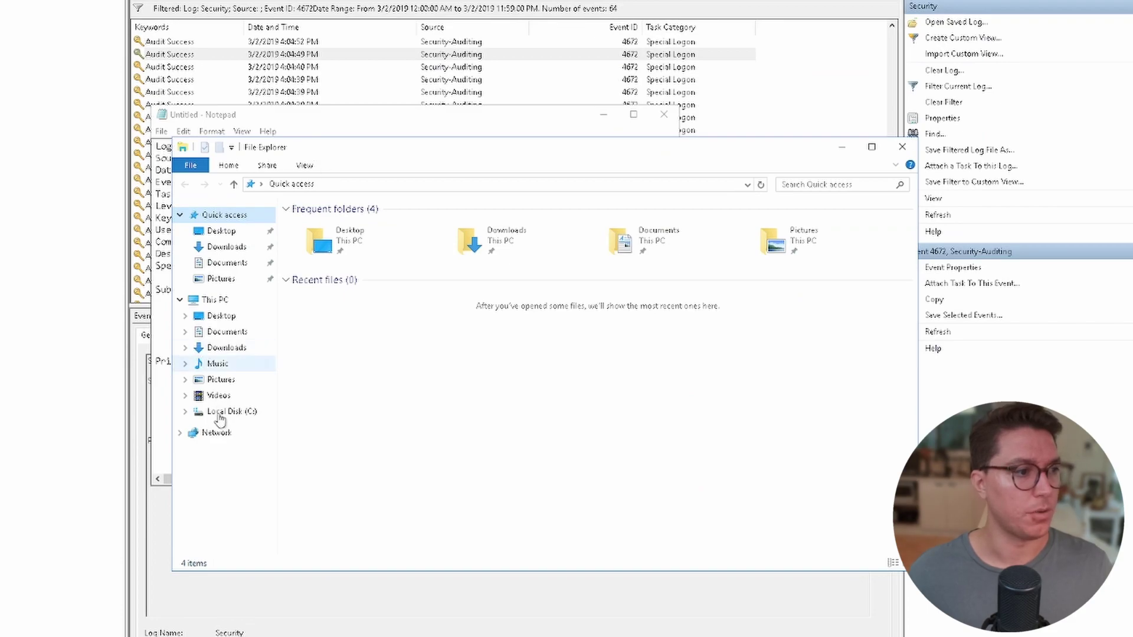
left_click(219, 413)
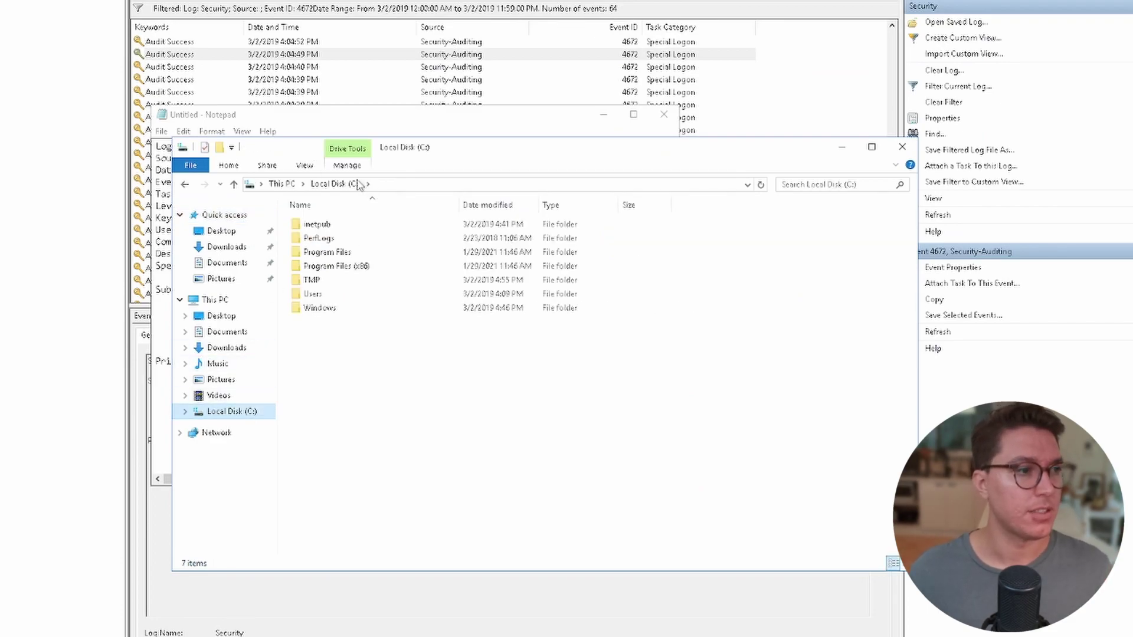
double_click(326, 283)
key("ctrl+a")
left_click(430, 469)
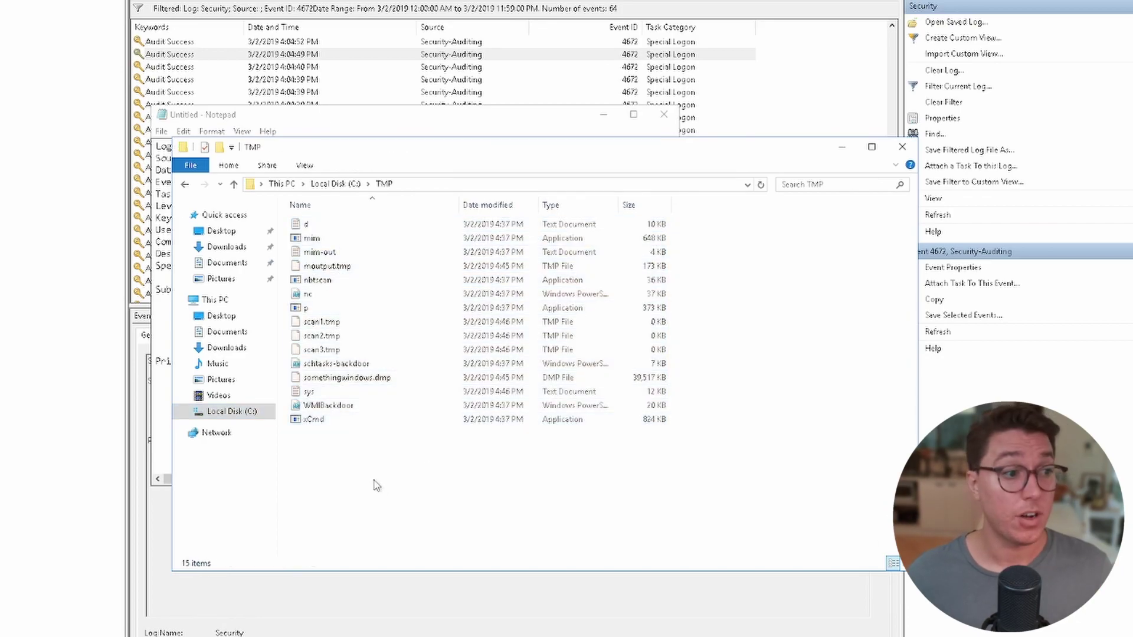
left_click(349, 407)
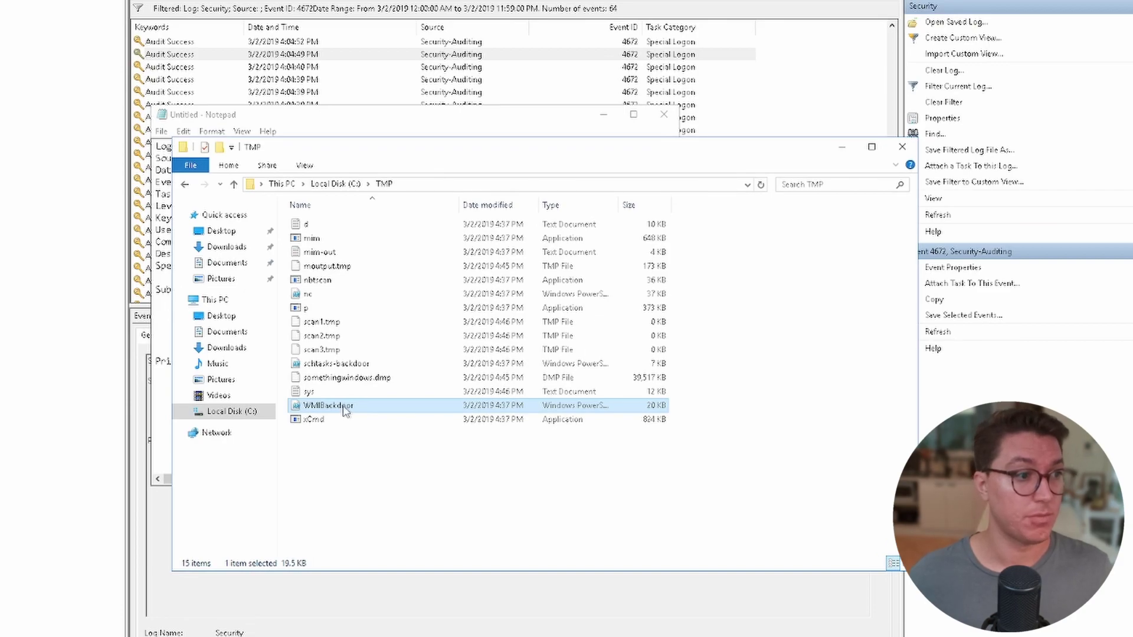
left_click(332, 297)
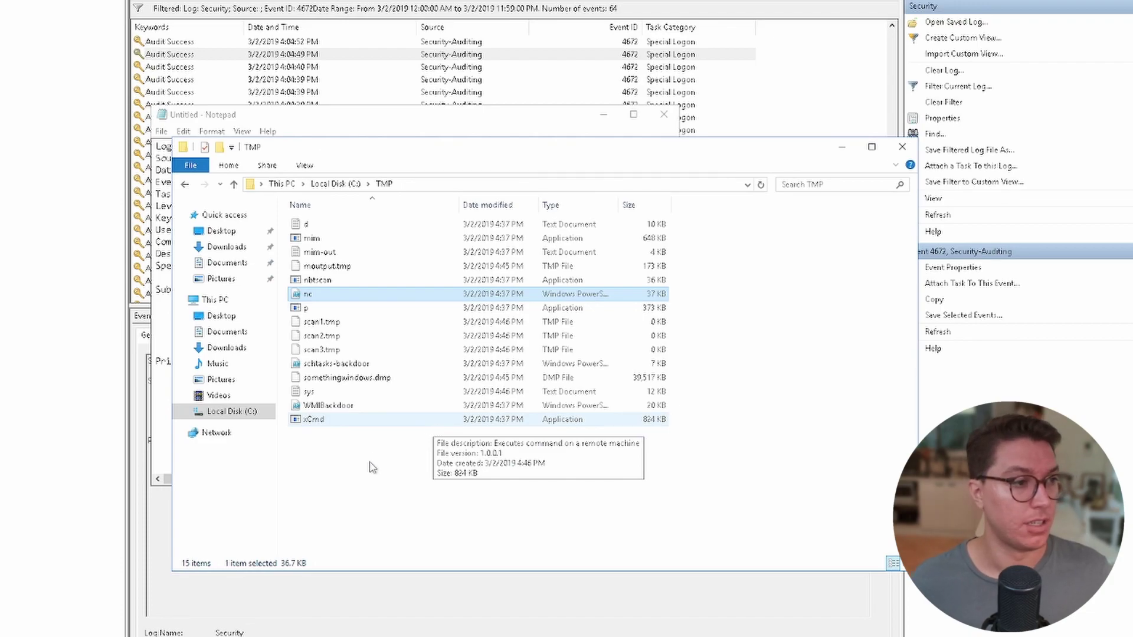
Open the text file d, scroll through it, and close it.
double_click(318, 224)
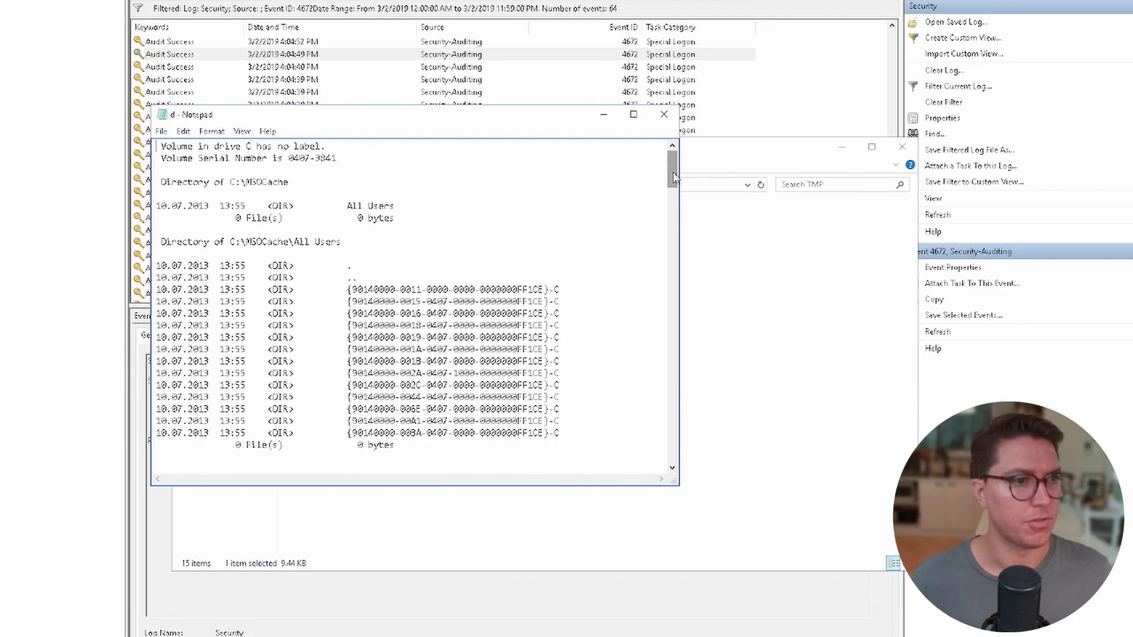
scroll(673, 265, "down", 8)
key("ctrl+n")
left_click(684, 301)
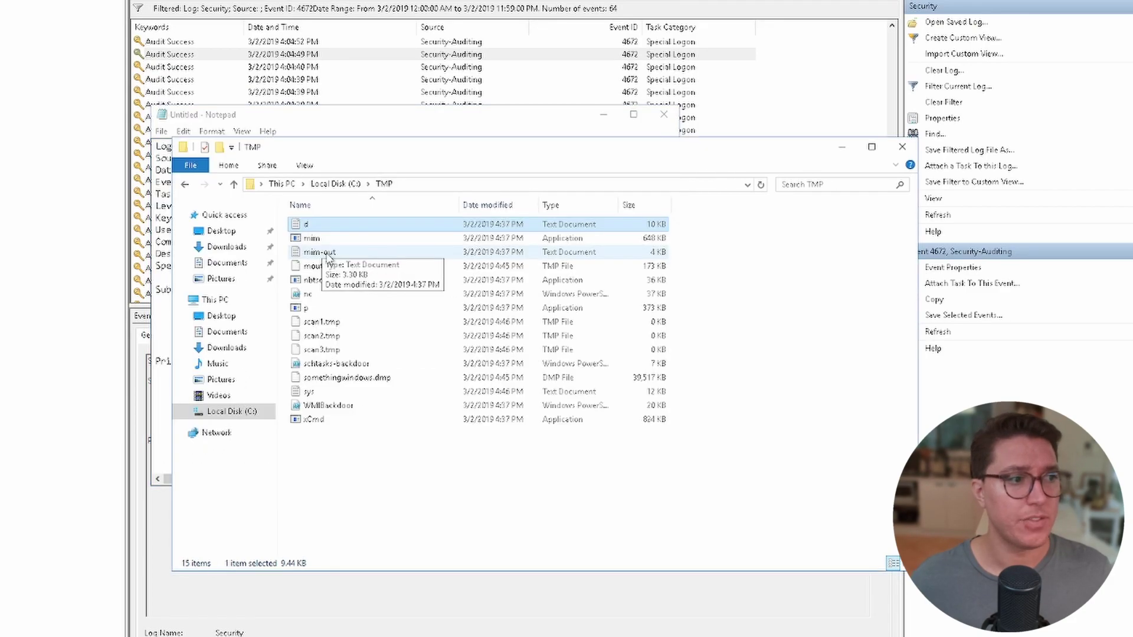
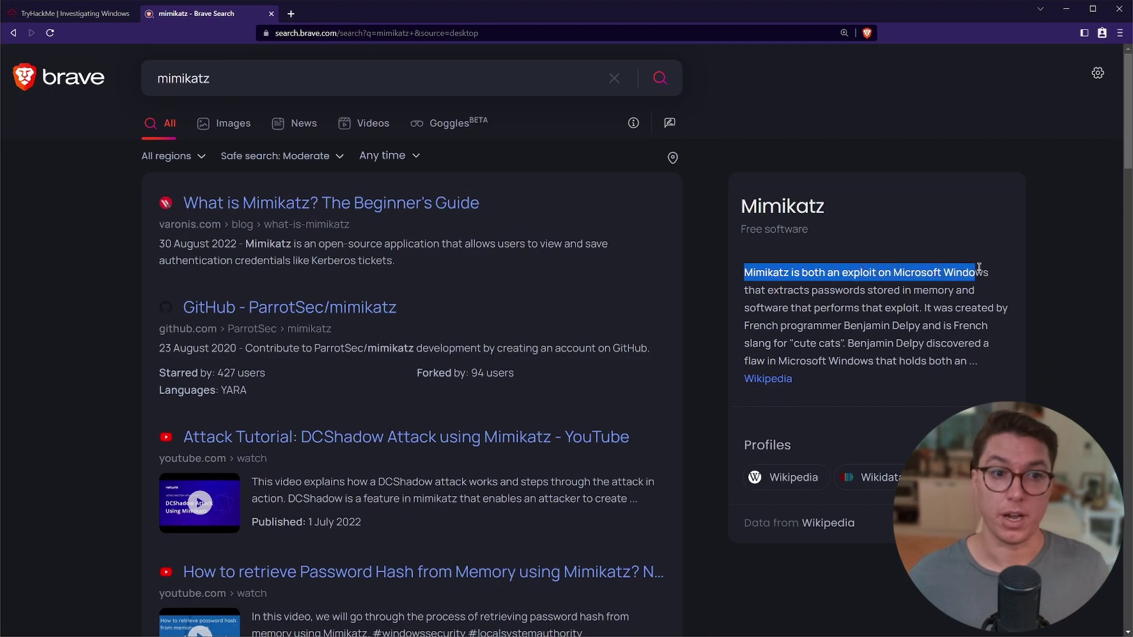
Highlight the Mimikatz description saying it extracts passwords stored in memory.
left_click_drag(748, 290, 957, 307)
Submit Mimikatz as the answer for the password-stealing tool.
key("ctrl+shift+Tab")
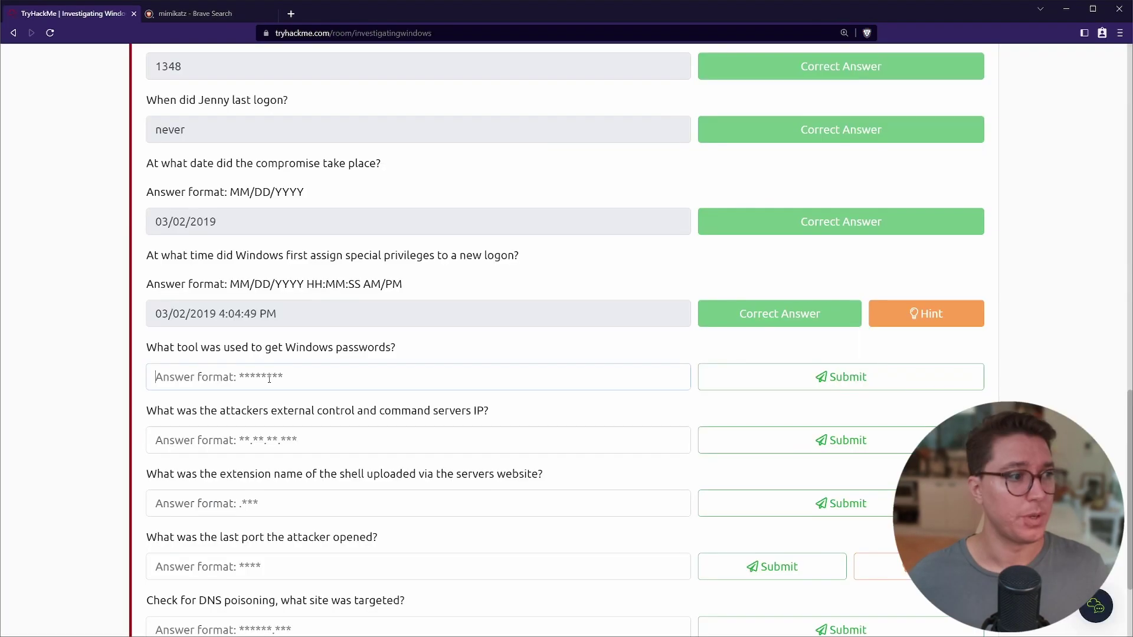
left_click(171, 360)
type("Mimikatz")
left_click(769, 378)
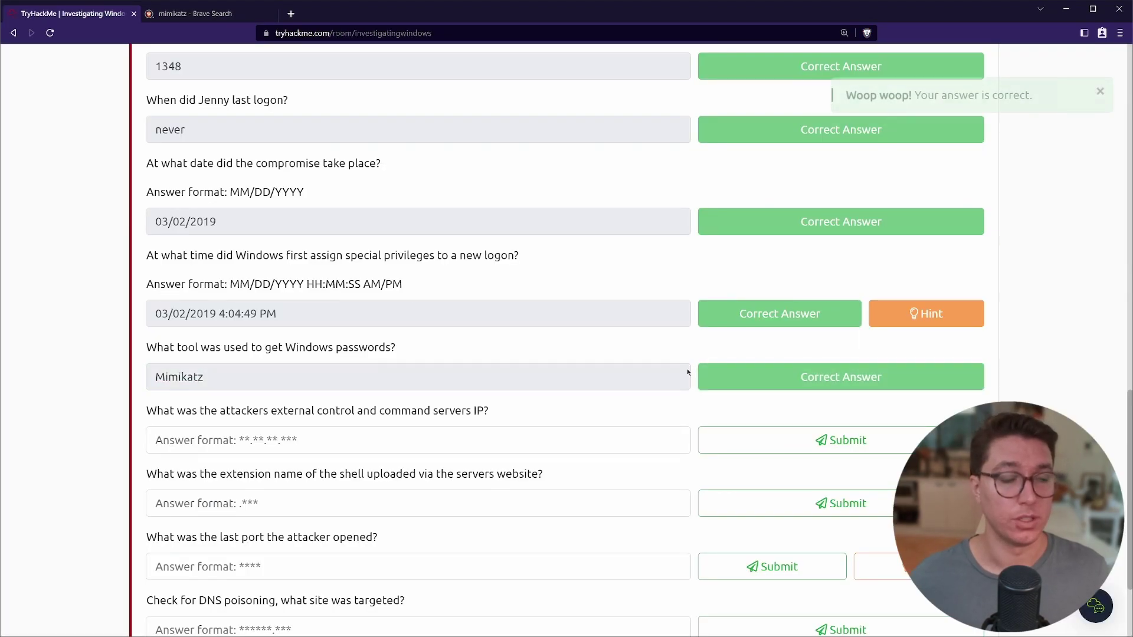
Read the command server IP question and focus its answer field.
scroll(144, 129, "down", 2)
left_click_drag(146, 295, 496, 302)
left_click(491, 303)
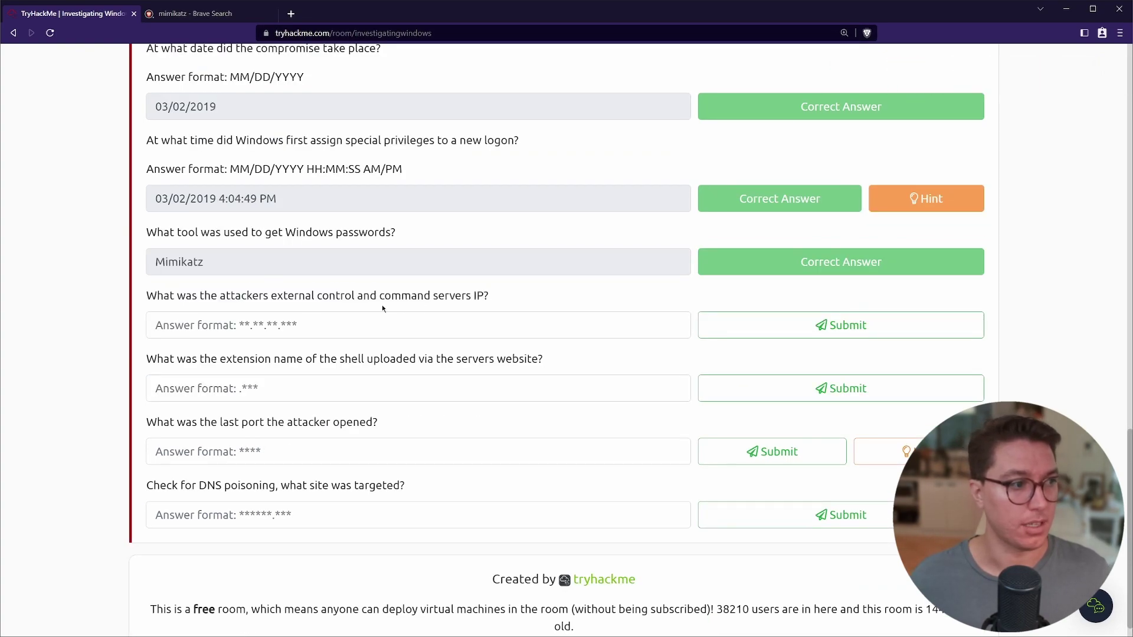
left_click(171, 325)
left_click_drag(200, 485, 257, 482)
left_click(161, 295)
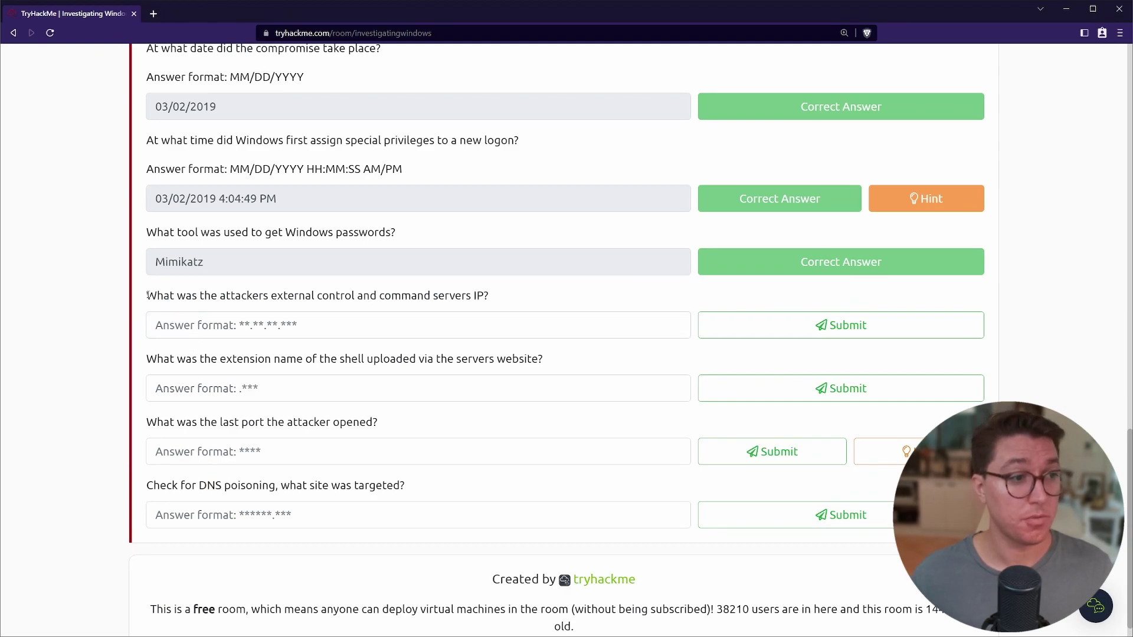
triple_click(372, 304)
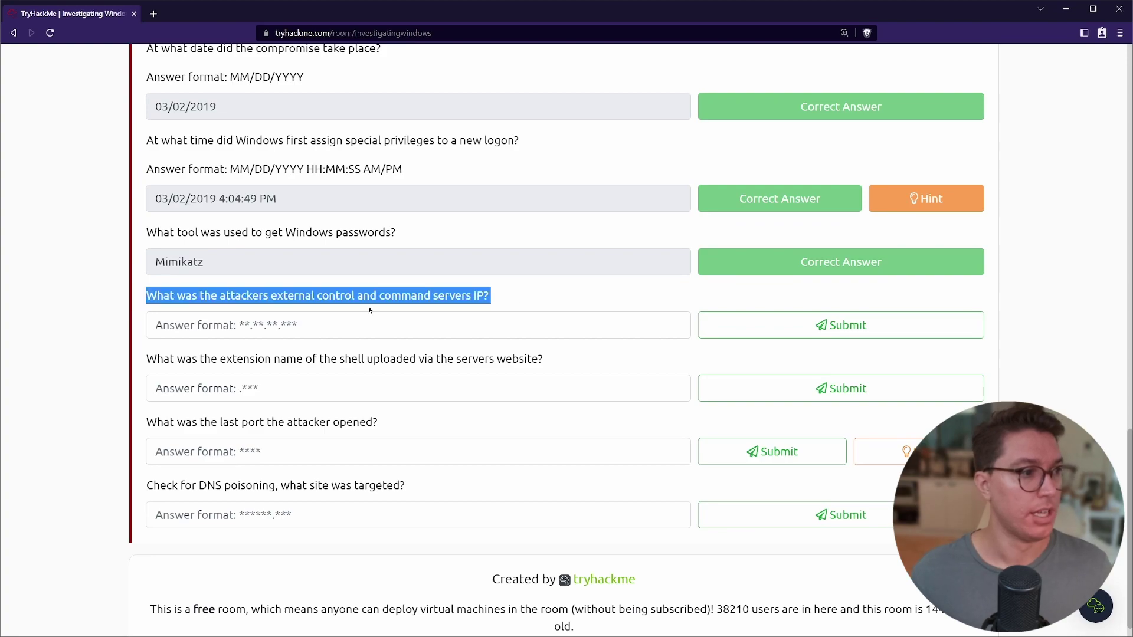
In the VM's File Explorer, browse to C:\Windows\System32\drivers\etc.
left_click(517, 294)
key("alt+Tab")
key("Escape")
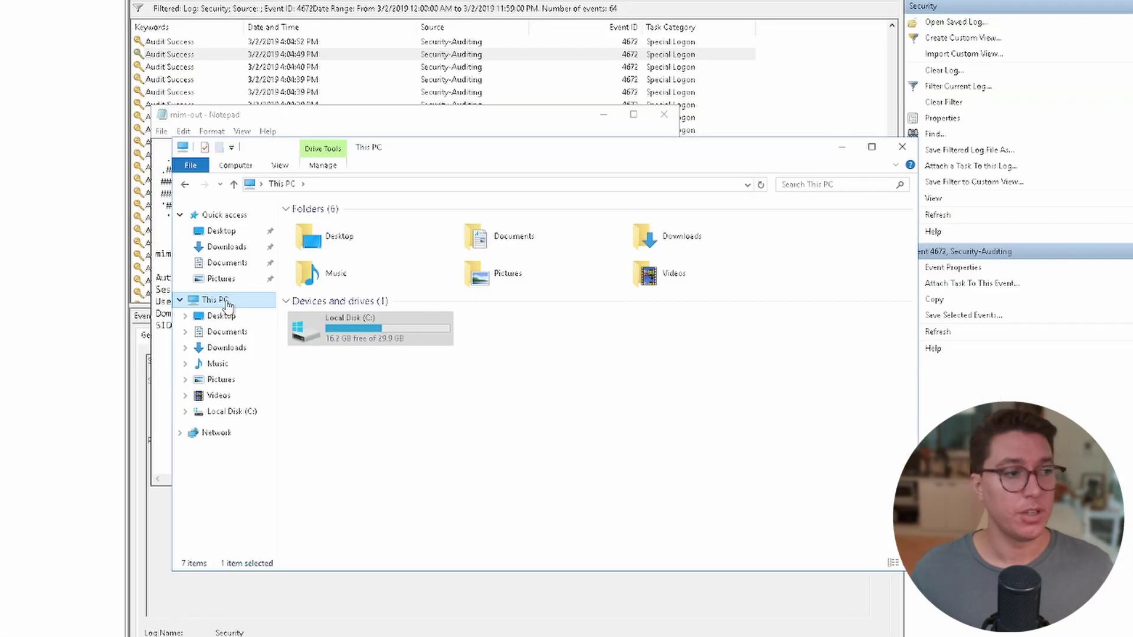
left_click(227, 413)
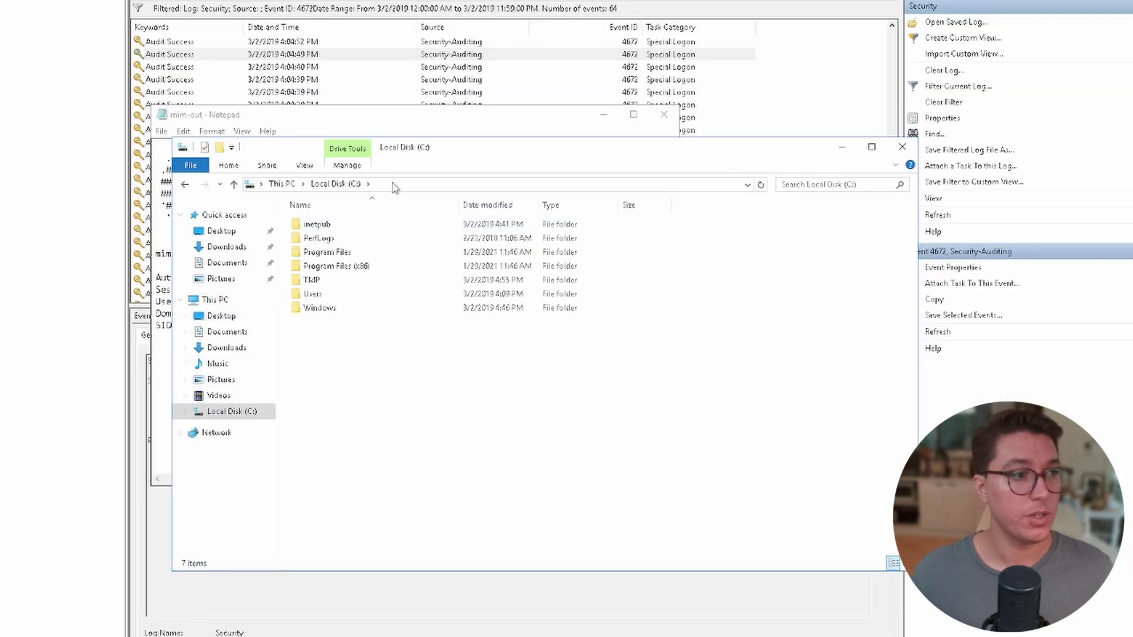
double_click(319, 308)
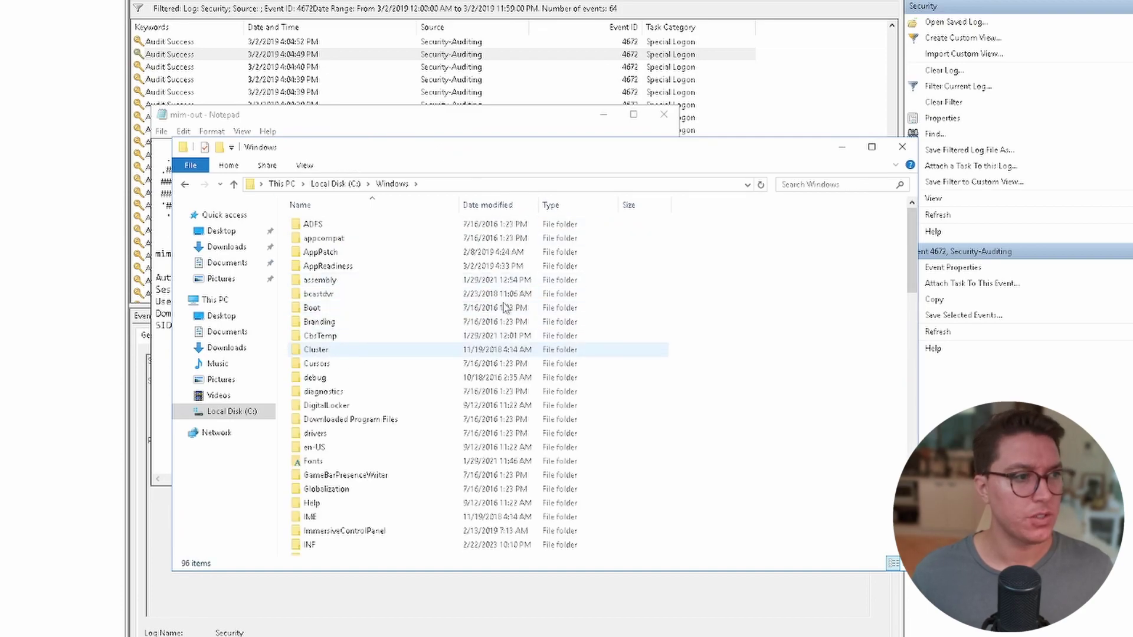
scroll(897, 392, "down", 15)
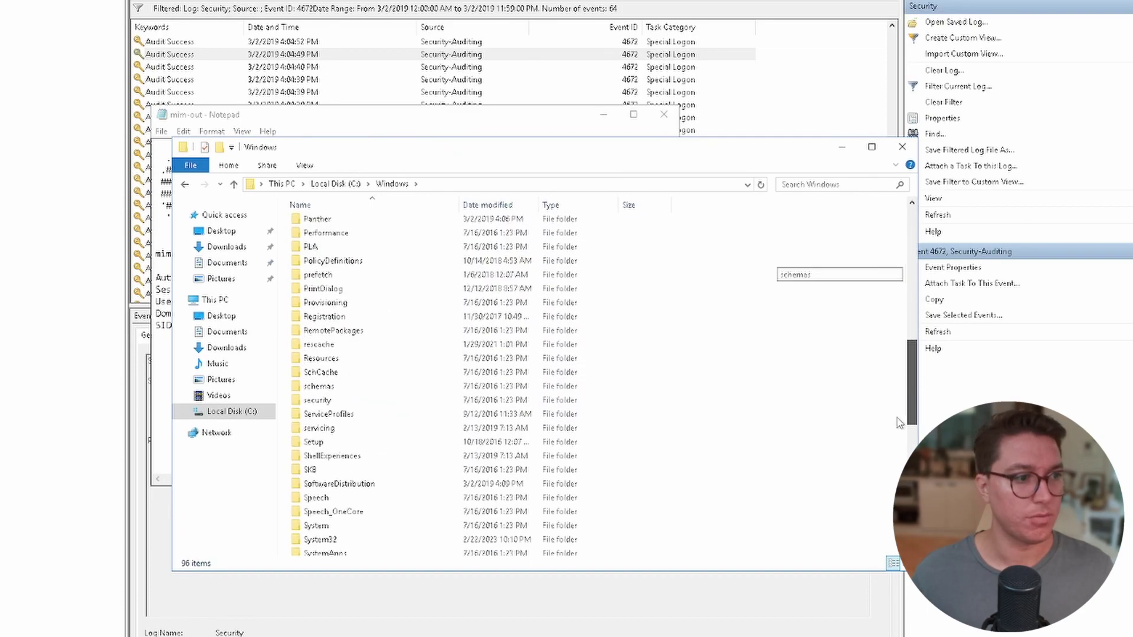
double_click(321, 533)
left_click(338, 534)
key("Return")
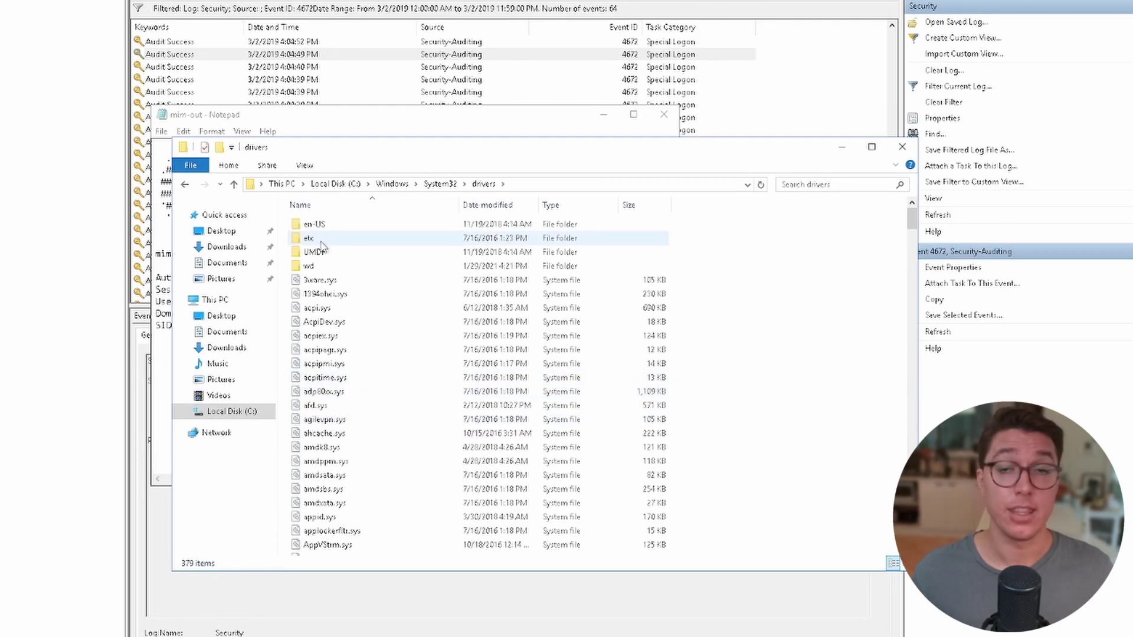
double_click(321, 240)
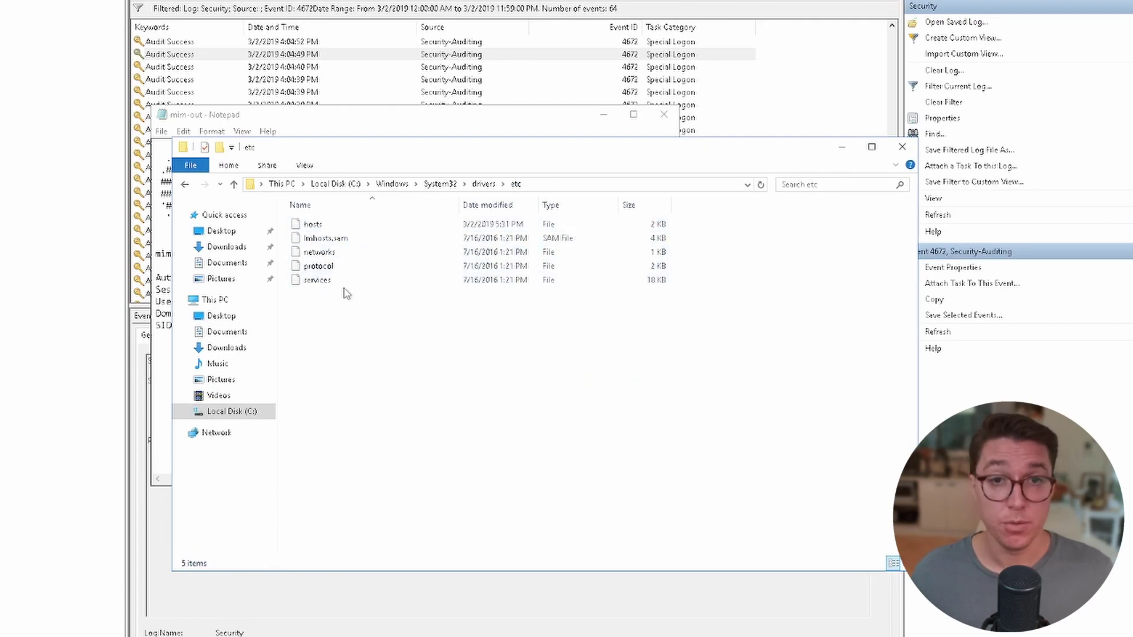
Open the hosts file with Notepad from the Open with choices.
left_click(329, 227)
right_click(331, 225)
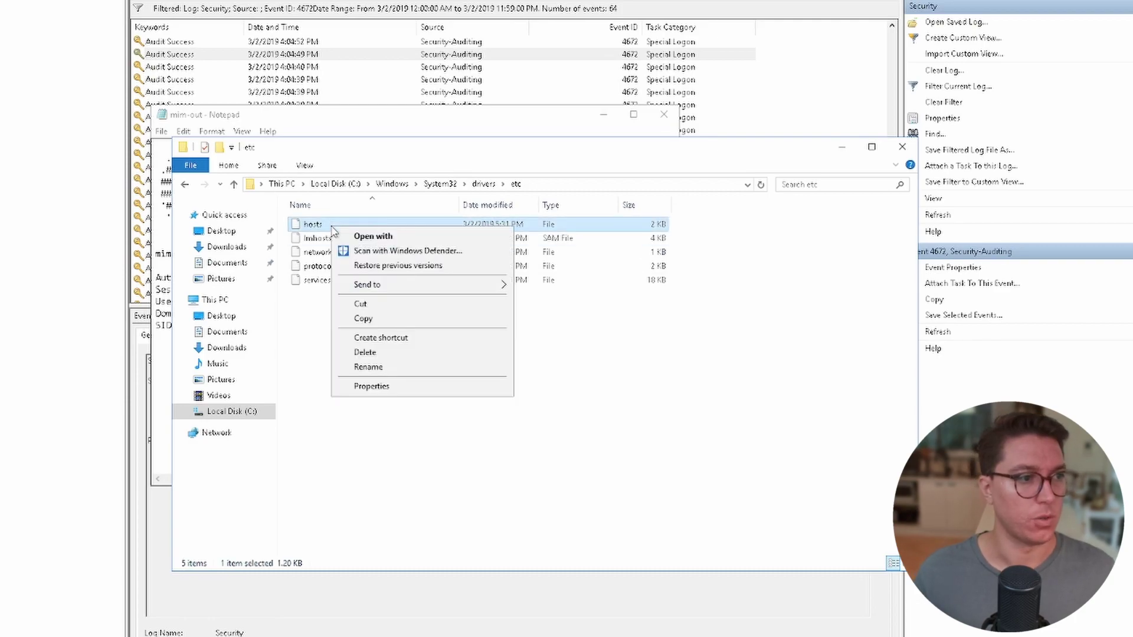
left_click(360, 236)
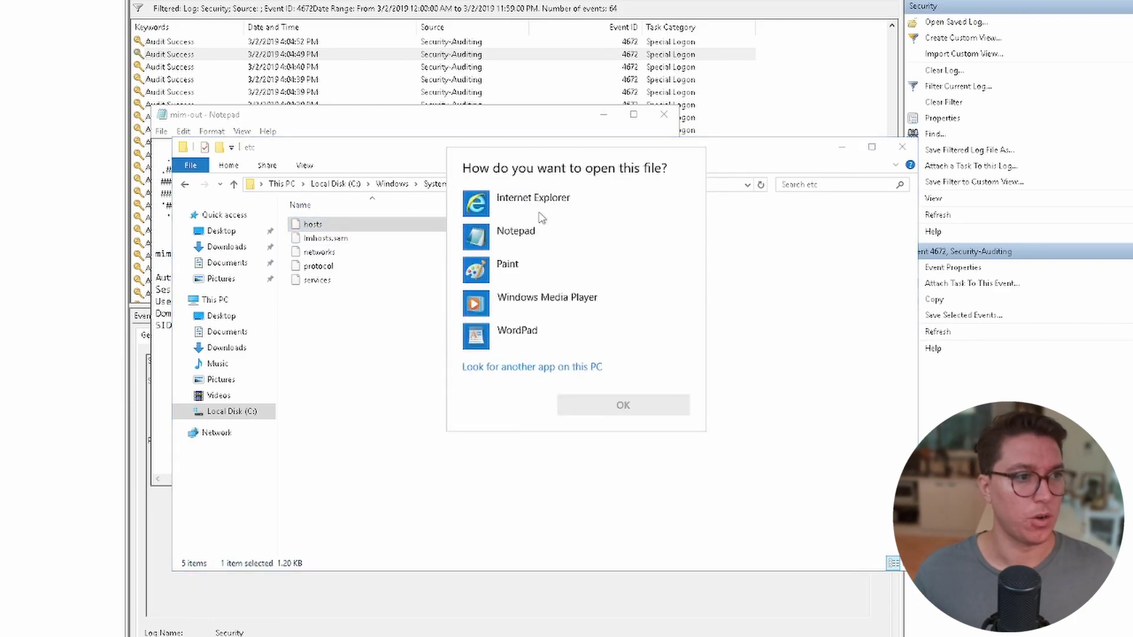
left_click(532, 236)
left_click(622, 404)
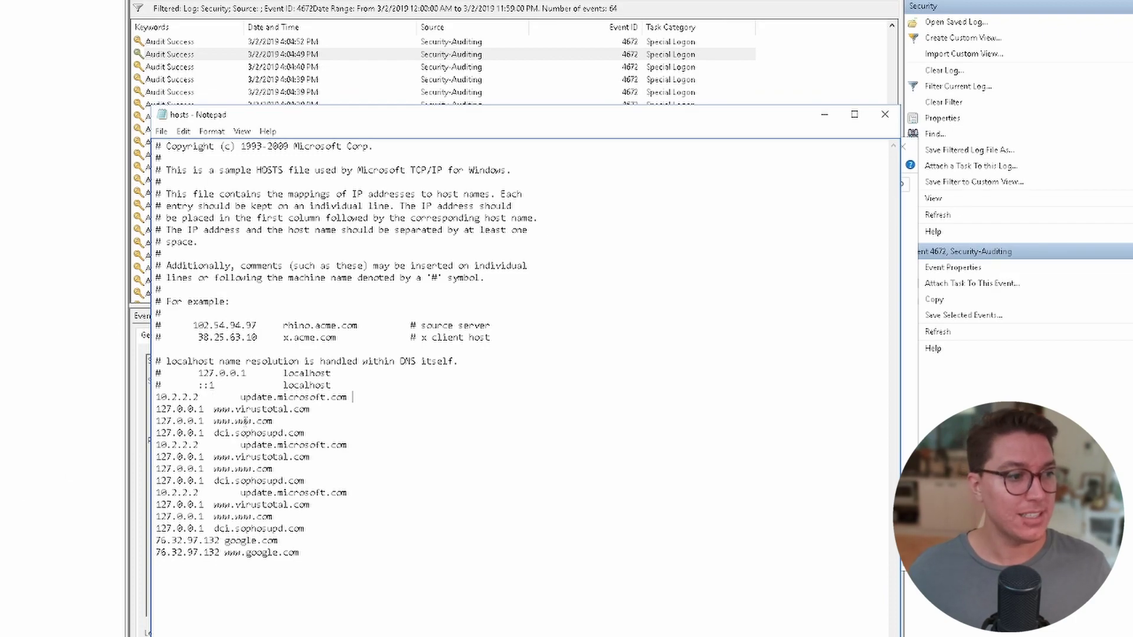
left_click_drag(213, 408, 306, 411)
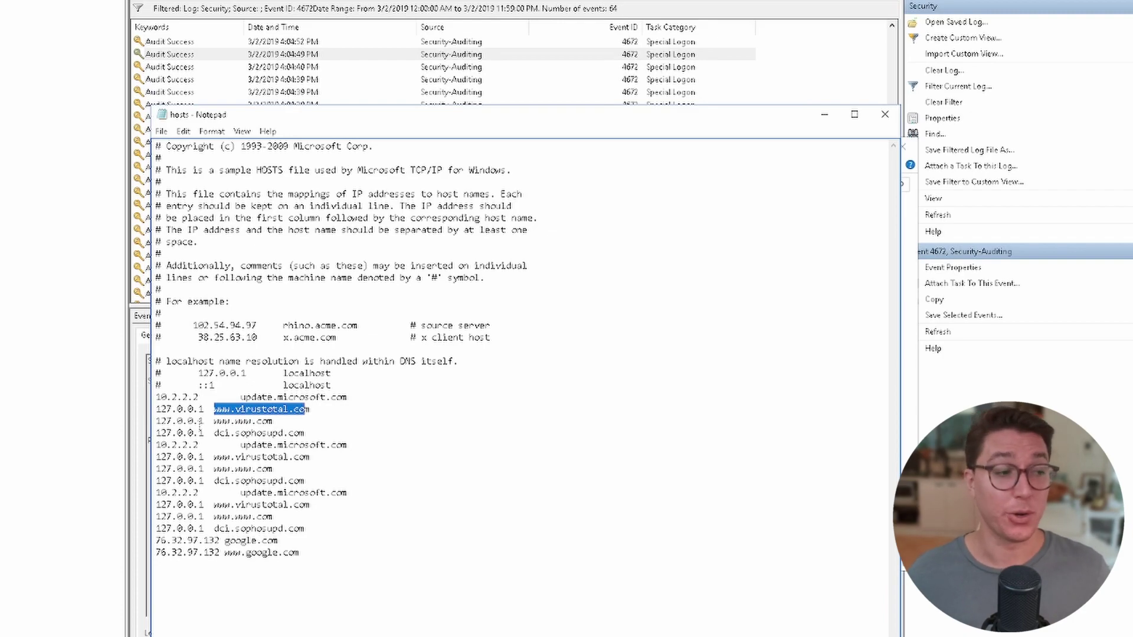
left_click_drag(205, 409, 157, 410)
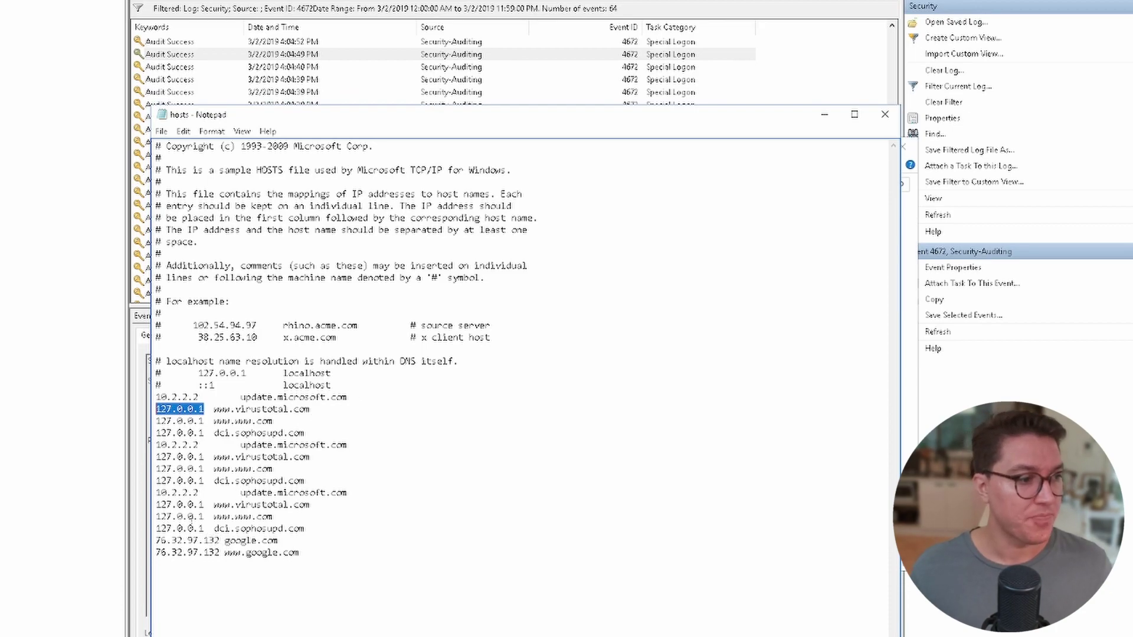
left_click_drag(224, 541, 279, 541)
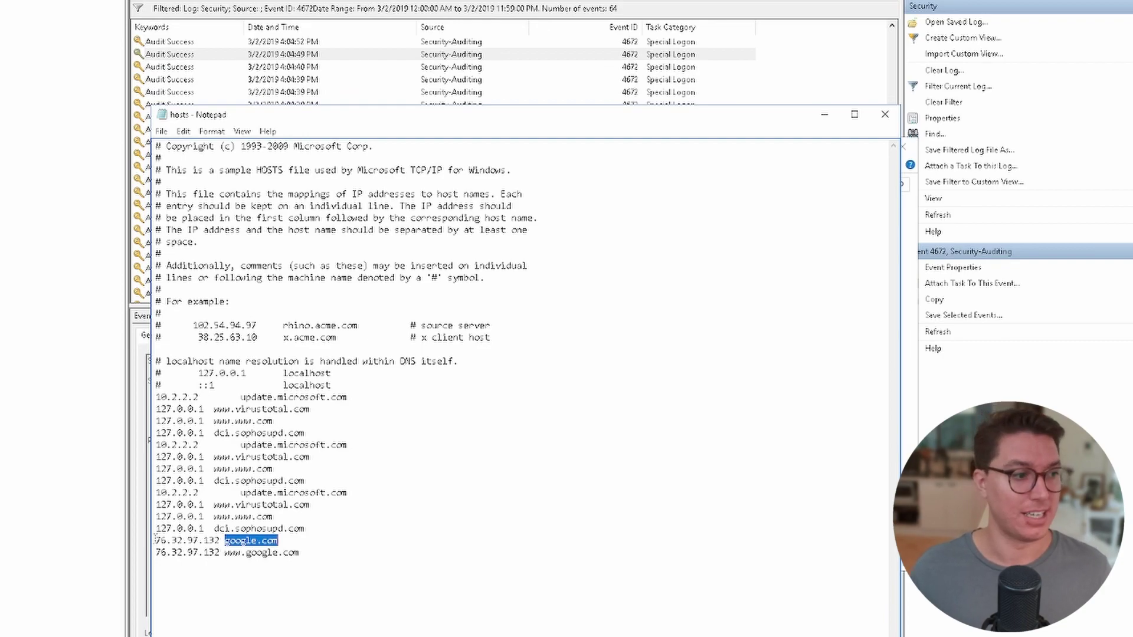
left_click_drag(155, 541, 220, 542)
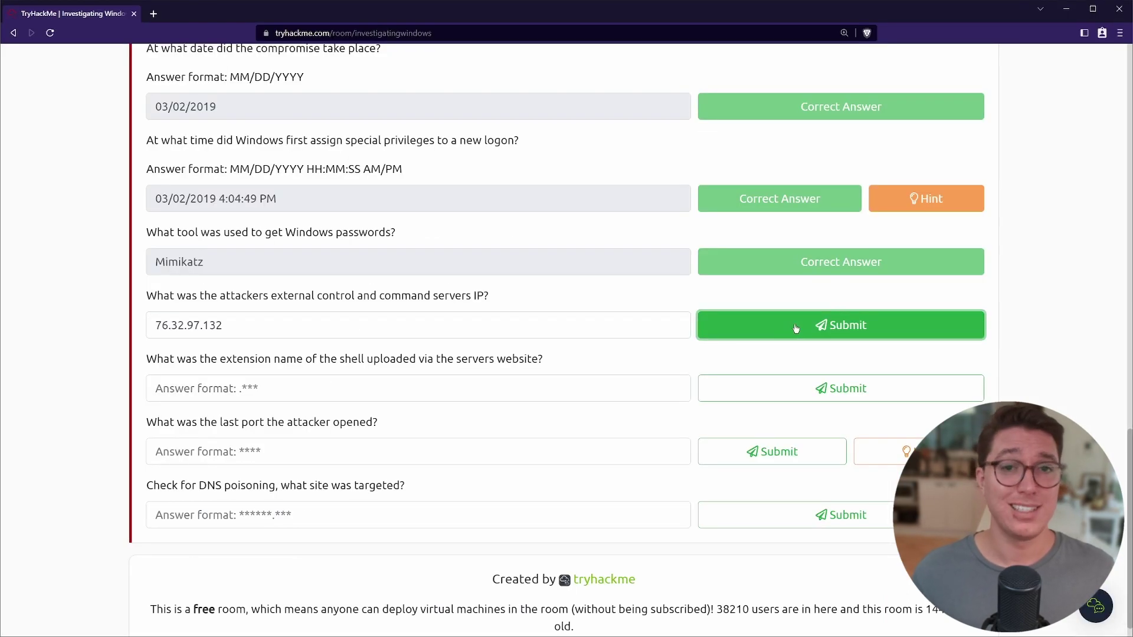
Submit 76.32.97.132 as the attackers' command server IP.
left_click(791, 323)
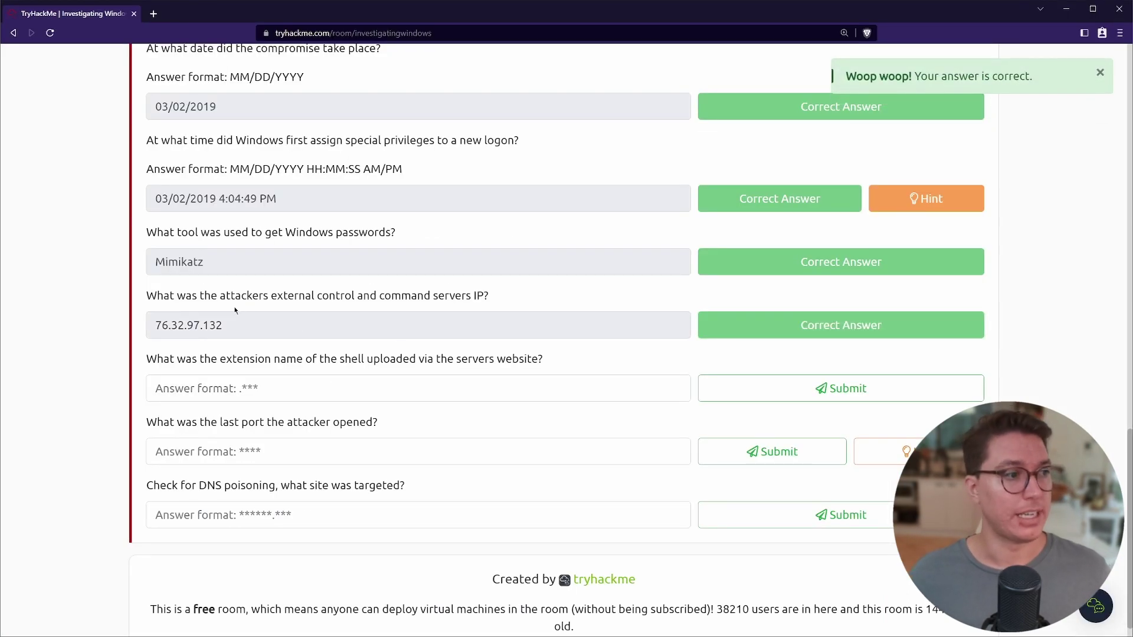
left_click_drag(246, 295, 417, 296)
left_click(469, 295)
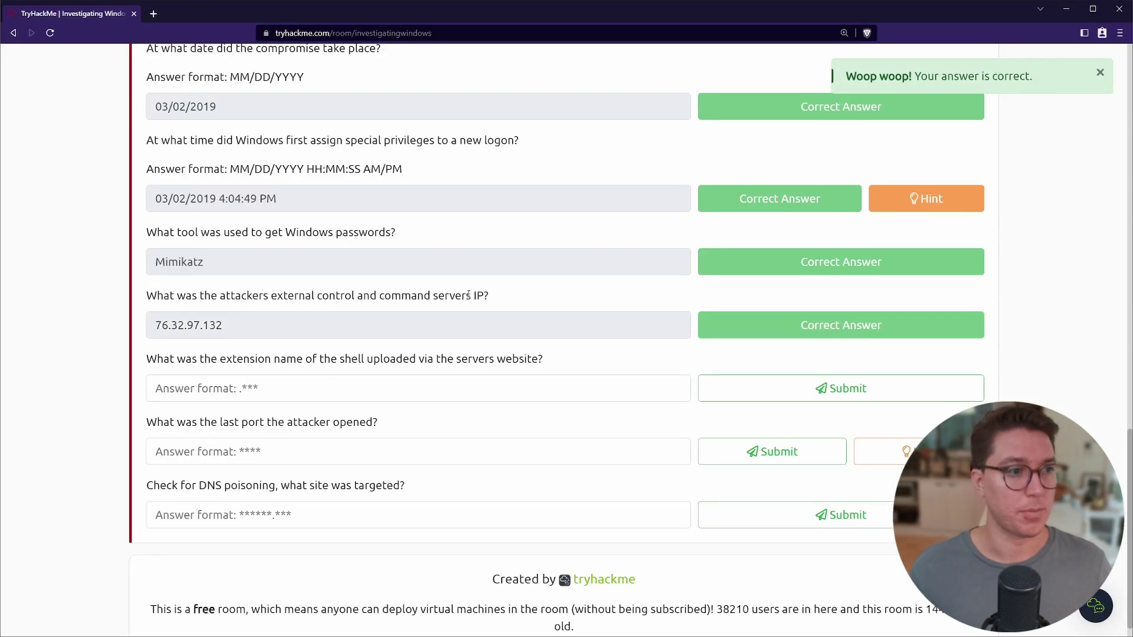
Read the shell file extension question and go back to the C: drive.
scroll(430, 302, "down", 1)
left_click_drag(147, 334, 543, 334)
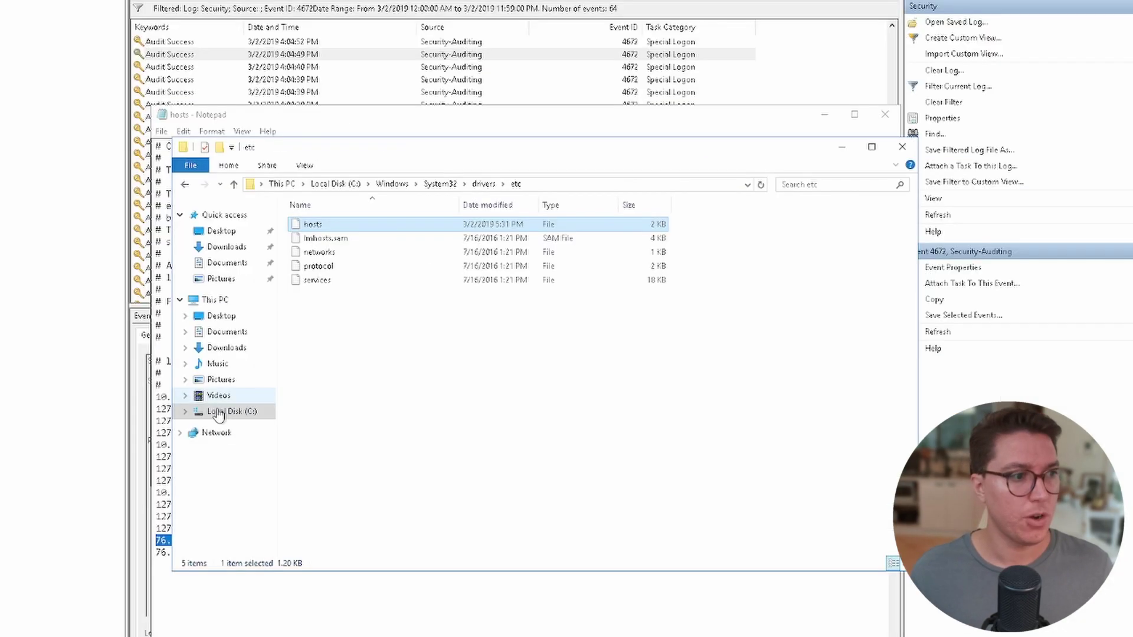
left_click(226, 411)
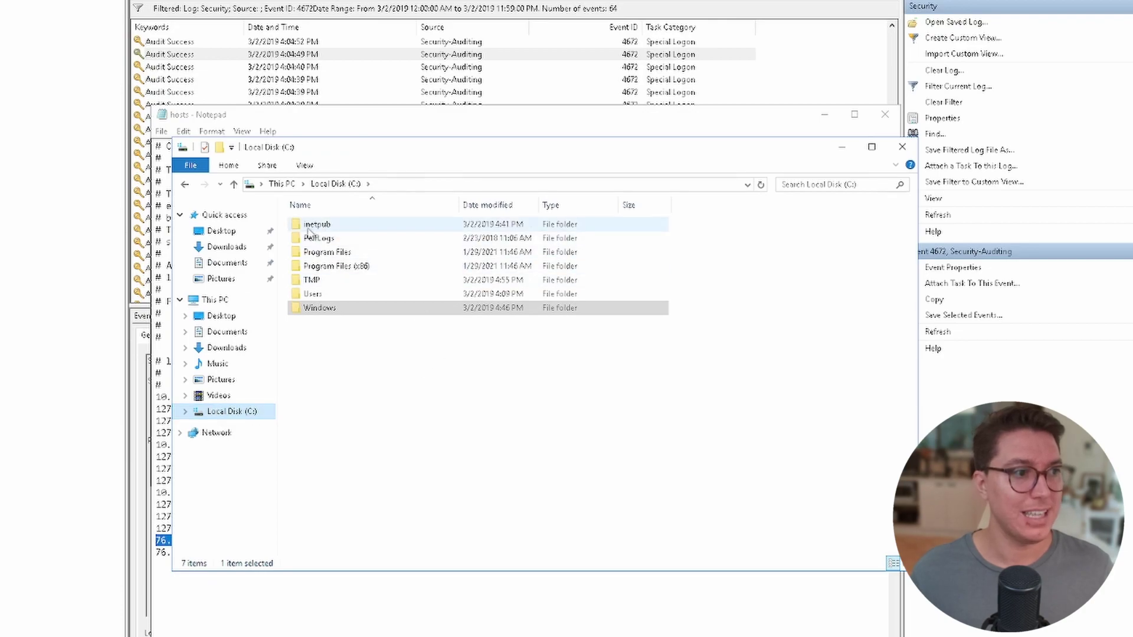
Open C:\inetpub\wwwroot and inspect the b.jsp, shell and tests.jsp files.
double_click(311, 229)
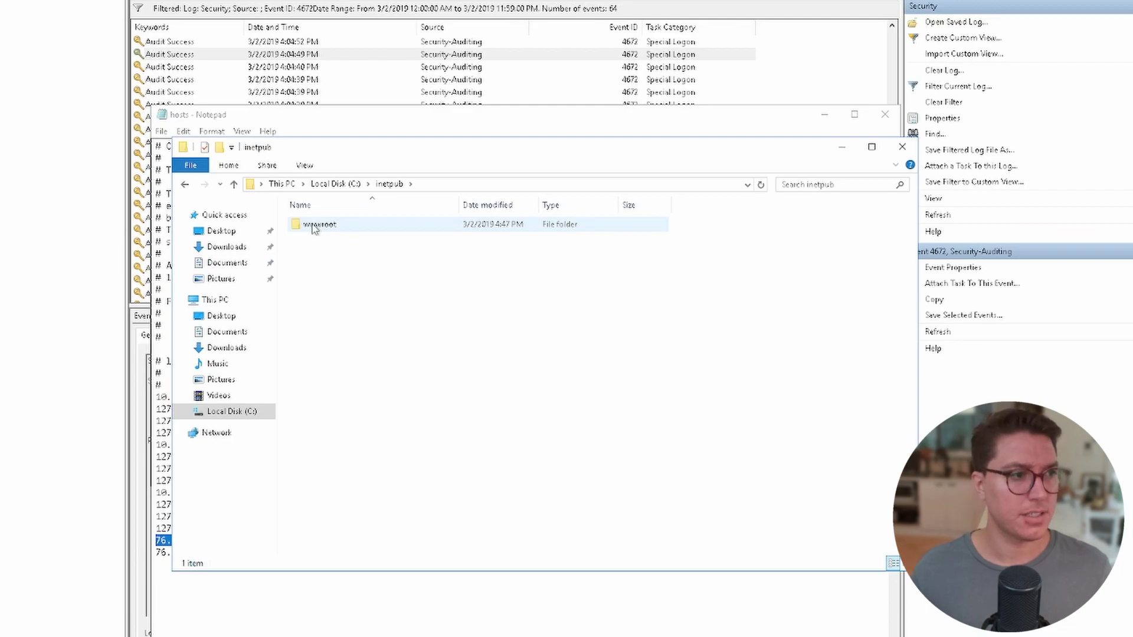
double_click(314, 229)
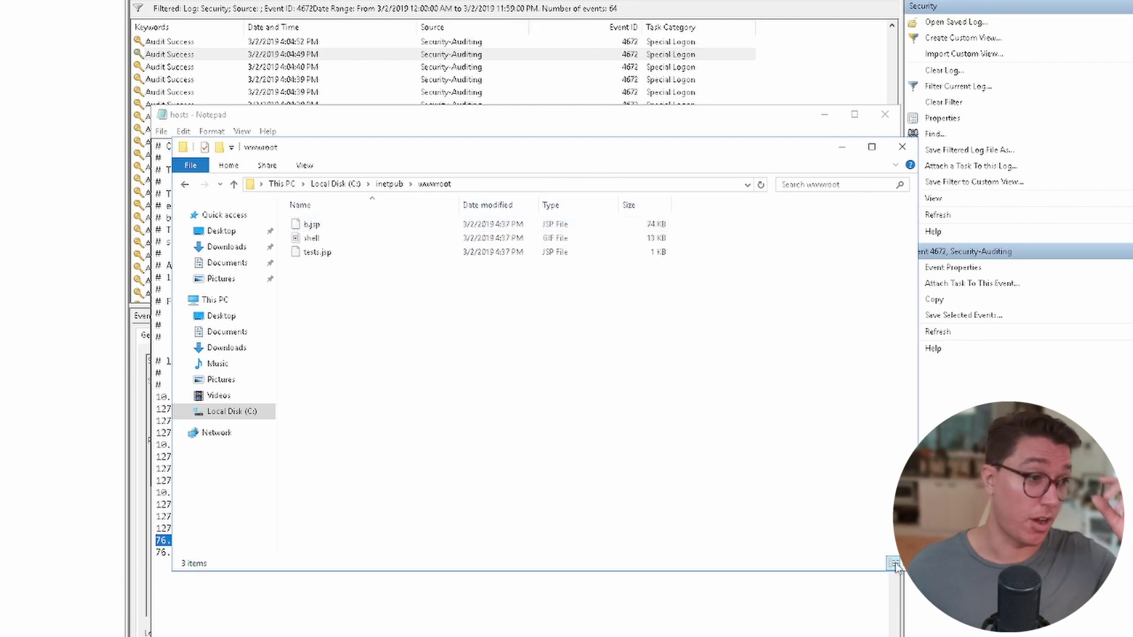
left_click(328, 225)
mouse_move(326, 242)
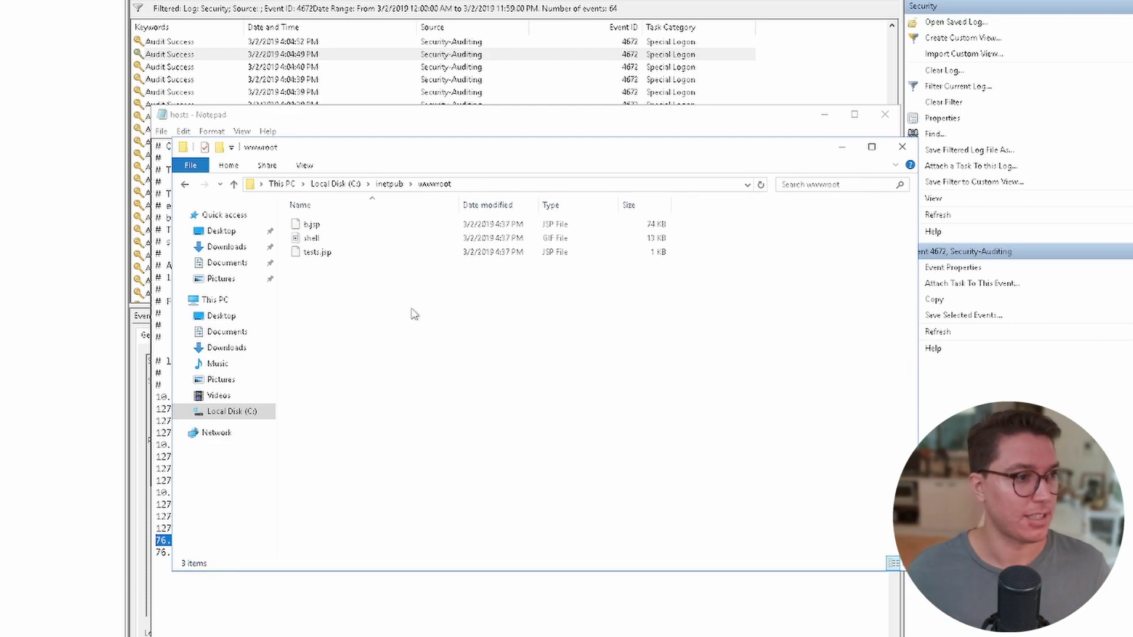
mouse_move(369, 228)
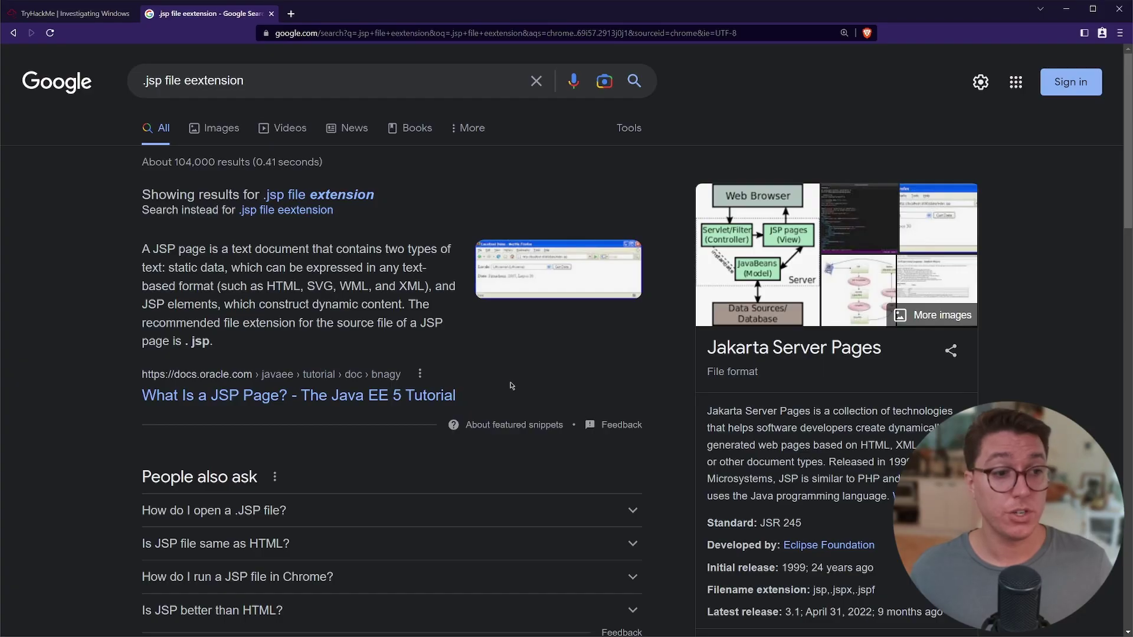
Highlight the Google description of .jsp as Jakarta Server Pages, noting HTML, XML and PHP.
left_click_drag(707, 411, 909, 411)
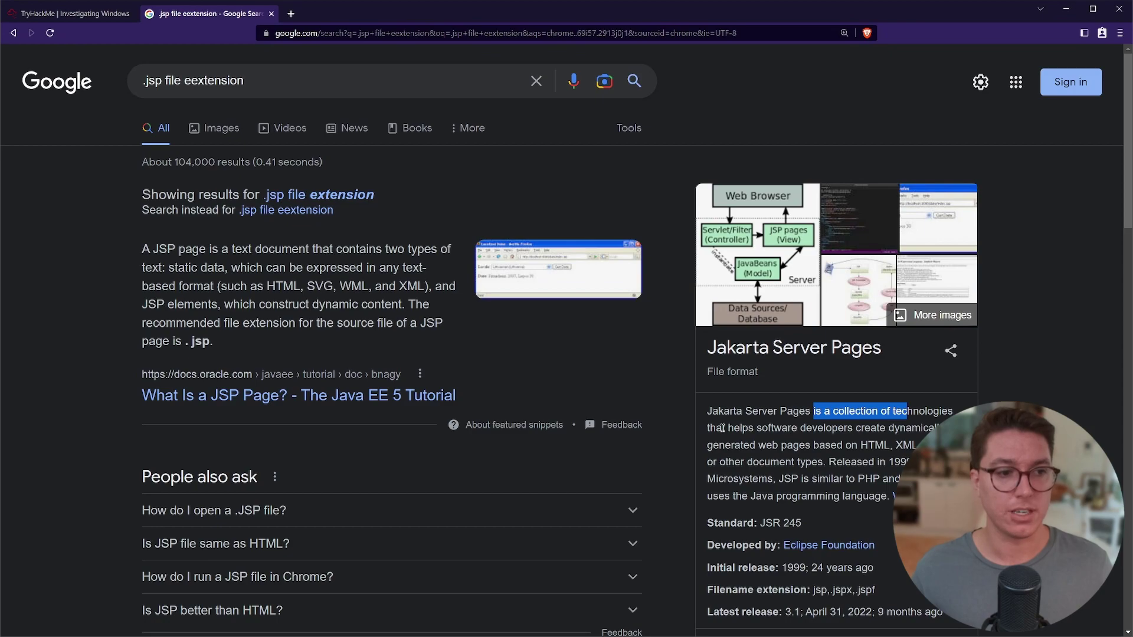
left_click_drag(721, 428, 835, 446)
double_click(864, 444)
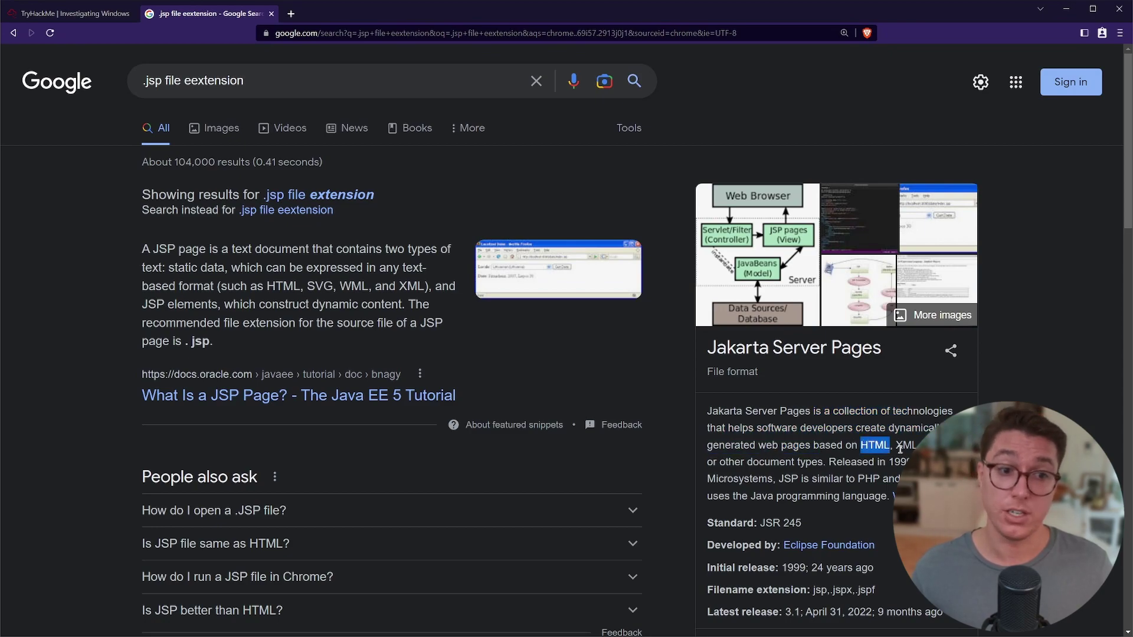
double_click(901, 446)
left_click_drag(734, 462, 857, 478)
double_click(869, 478)
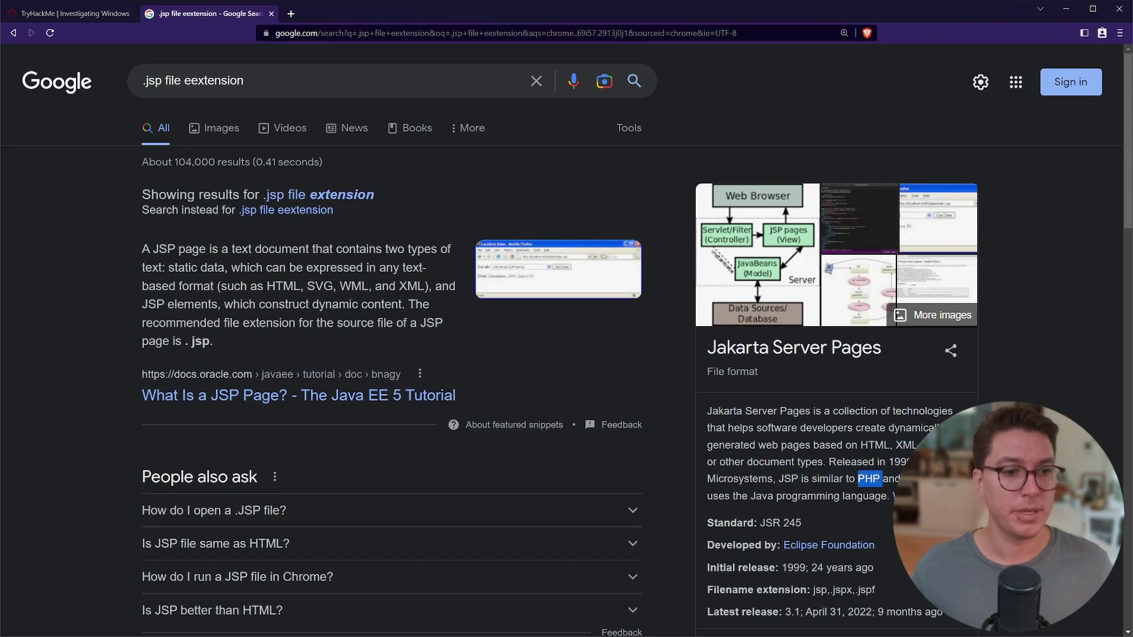
left_click(884, 475)
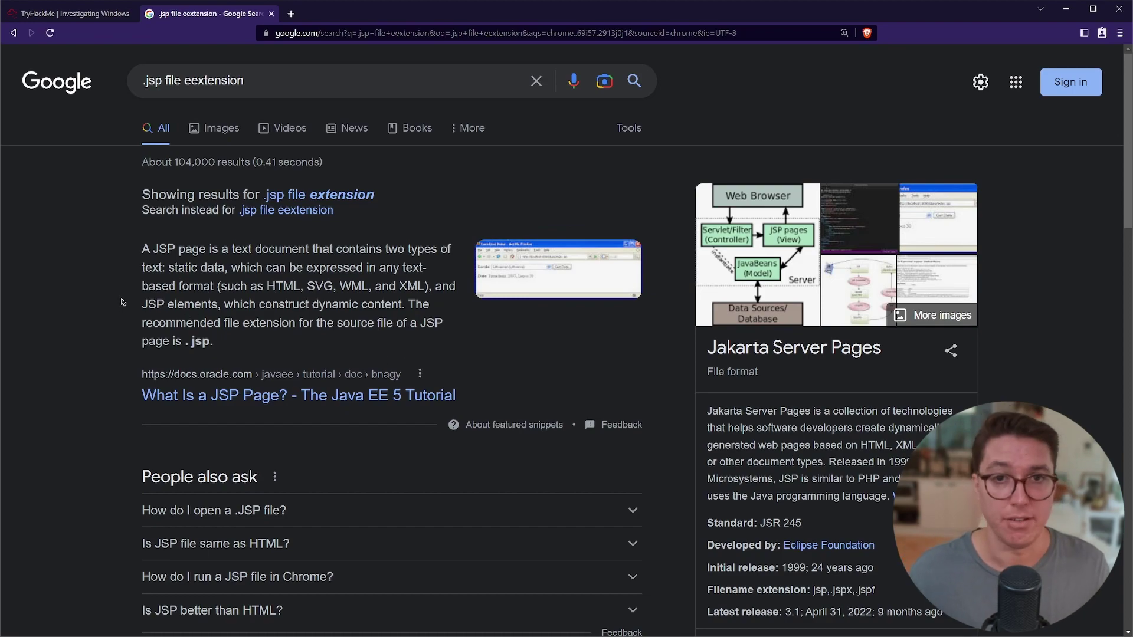
Reveal the port question's hint, Firewall, then return to the virtual machine.
key("ctrl+Tab")
left_click_drag(148, 398, 412, 390)
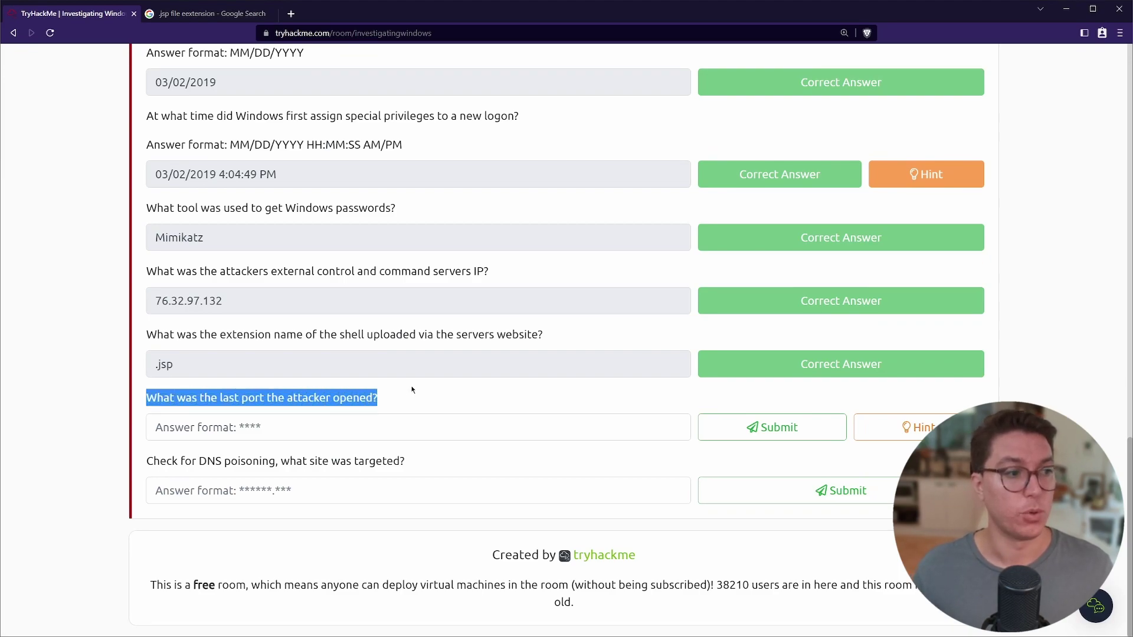
left_click(874, 416)
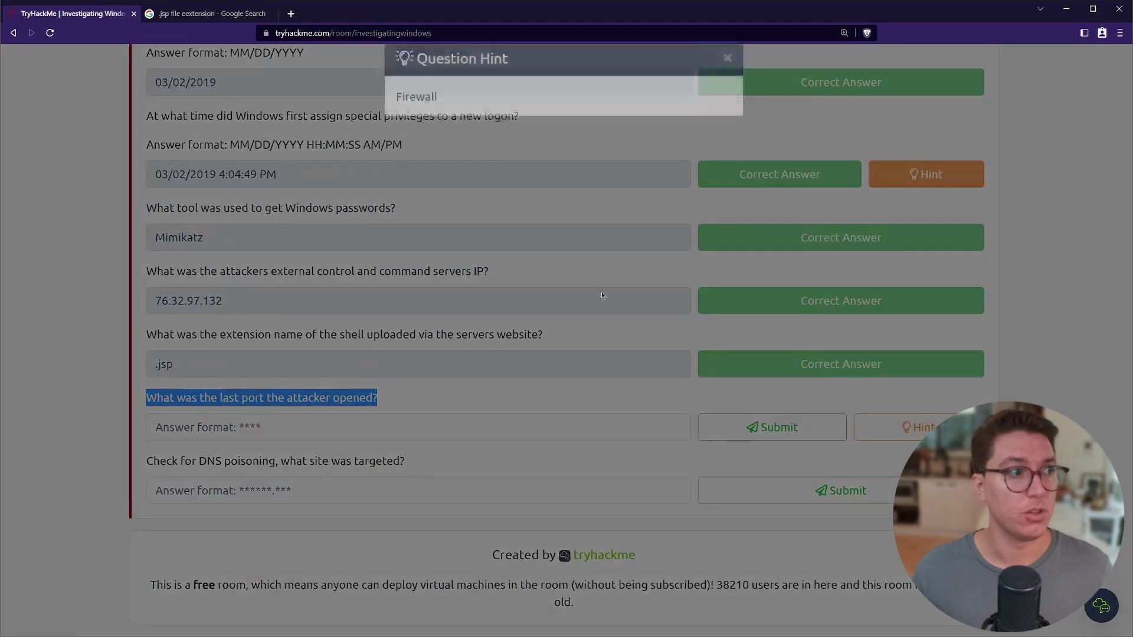
double_click(416, 120)
left_click(726, 86)
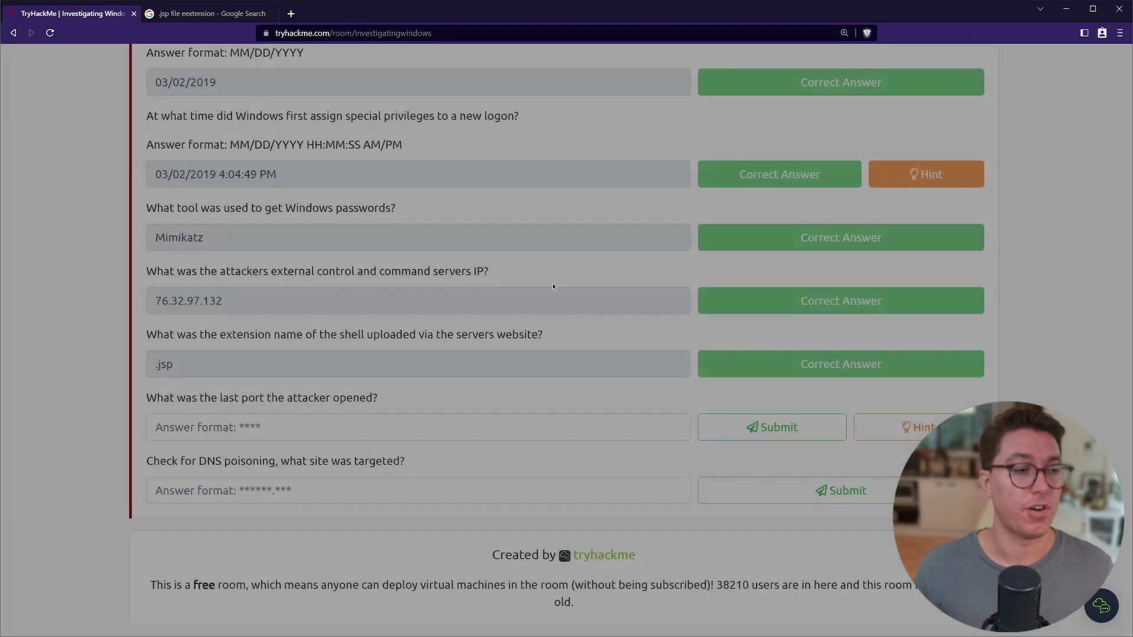
key("alt+Tab")
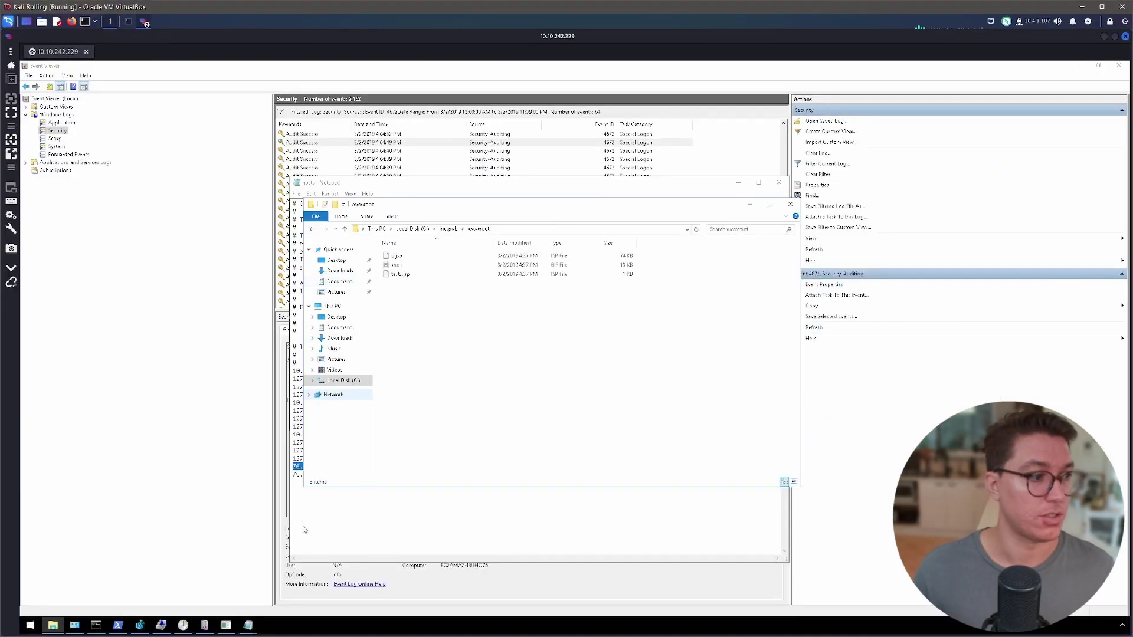
Launch Windows Firewall with Advanced Security and inspect the development inbound rule on port 1337.
left_click(34, 627)
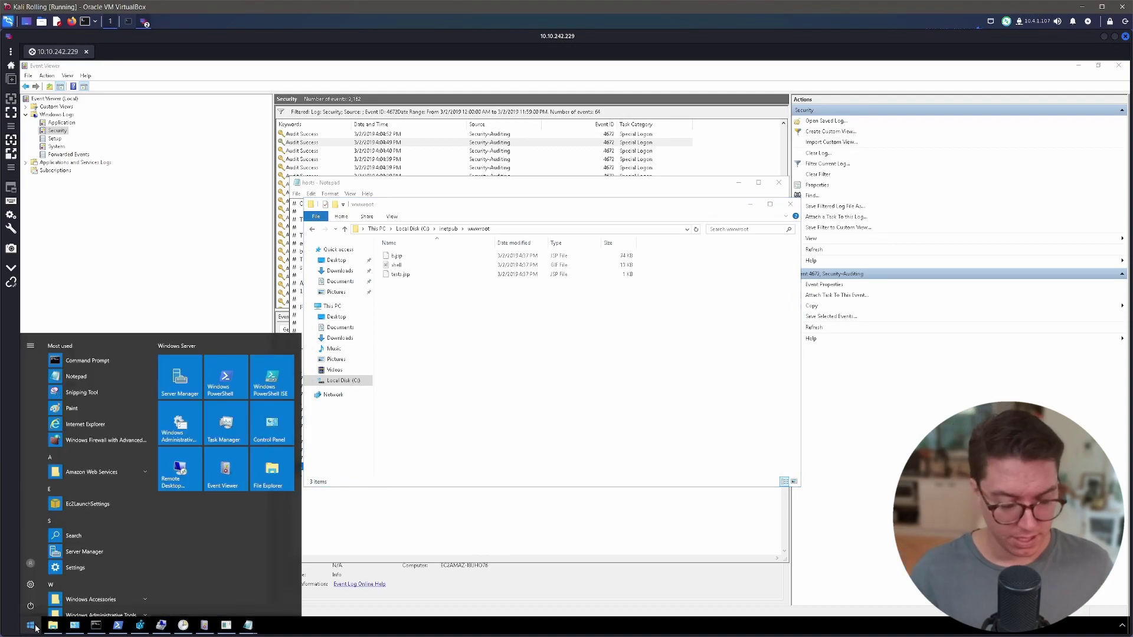
type("fire")
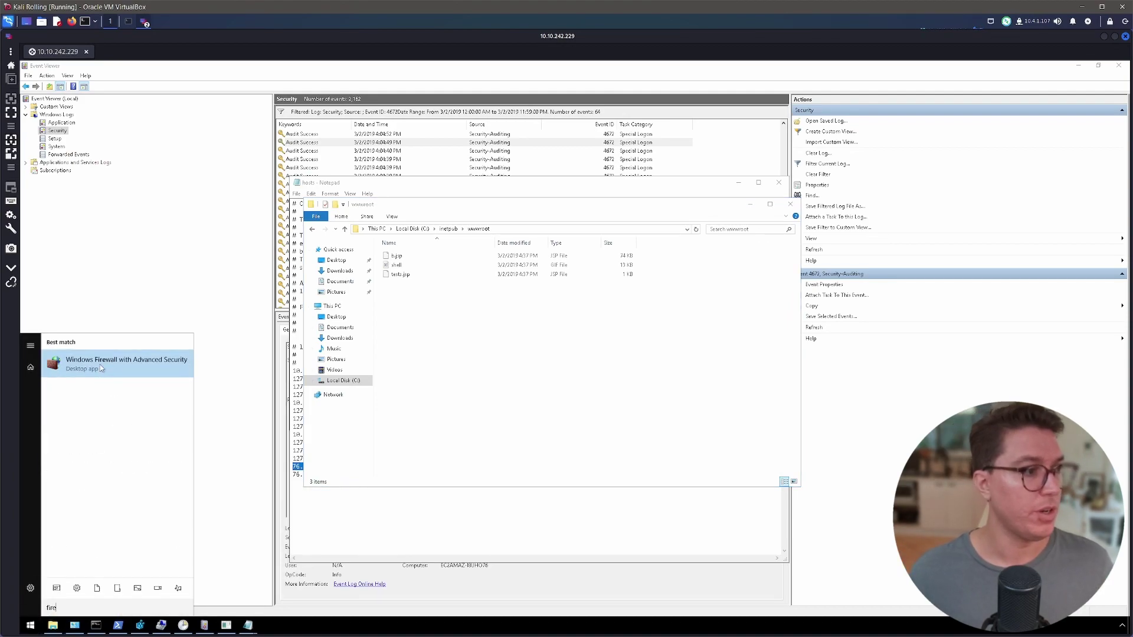
left_click(100, 368)
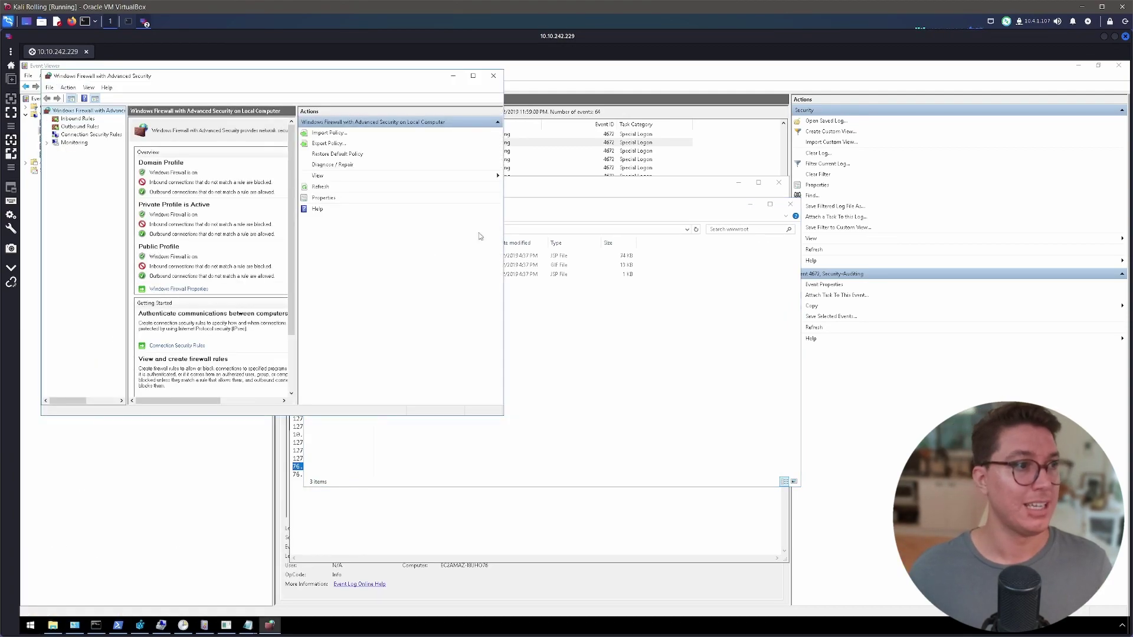
left_click_drag(503, 415, 848, 522)
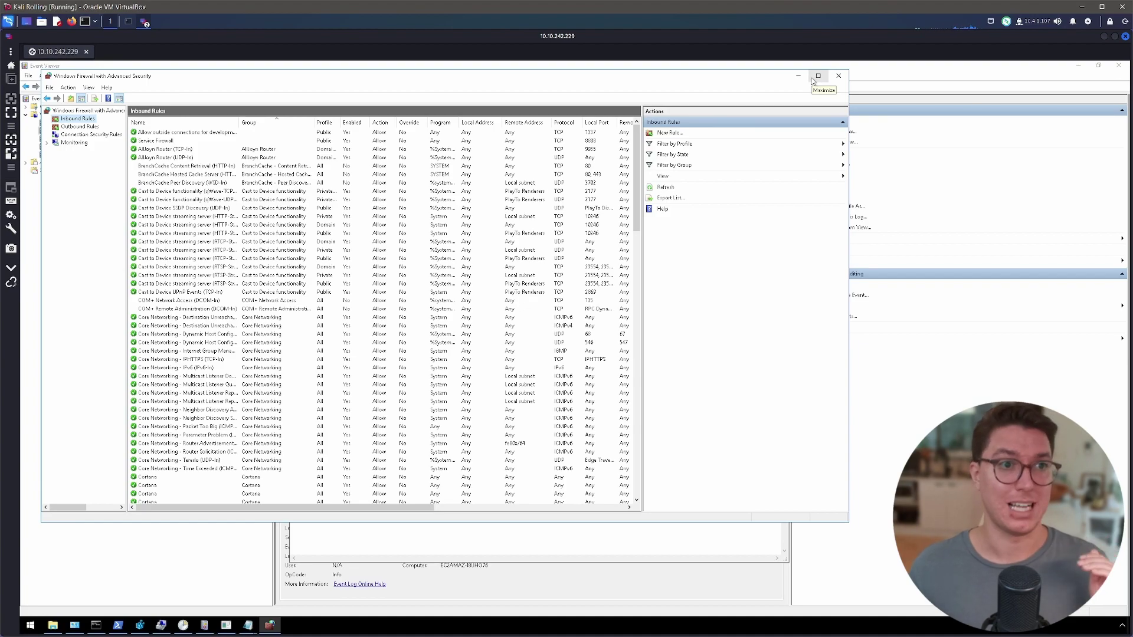
left_click(157, 120)
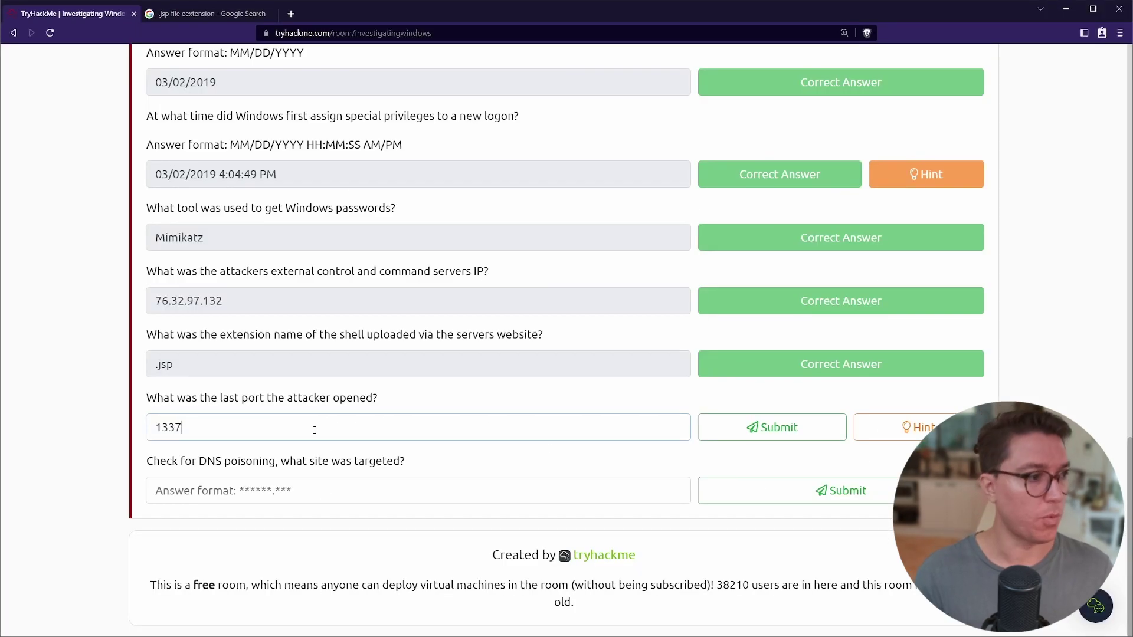
Submit port 1337, read the DNS poisoning question, and return to the hosts file.
key("Return")
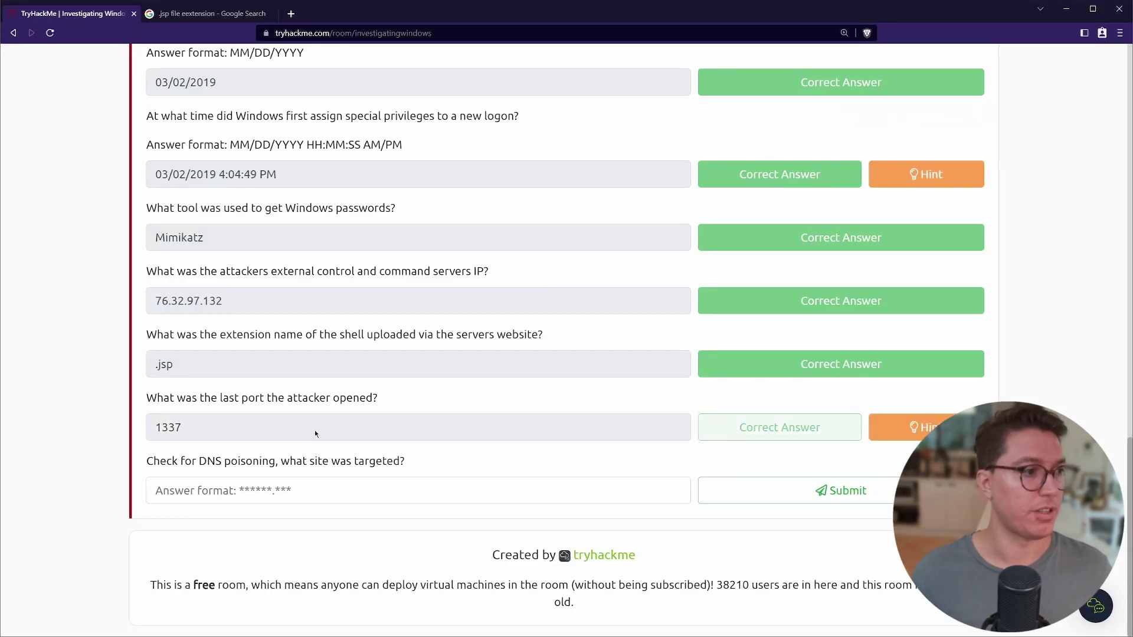
double_click(150, 460)
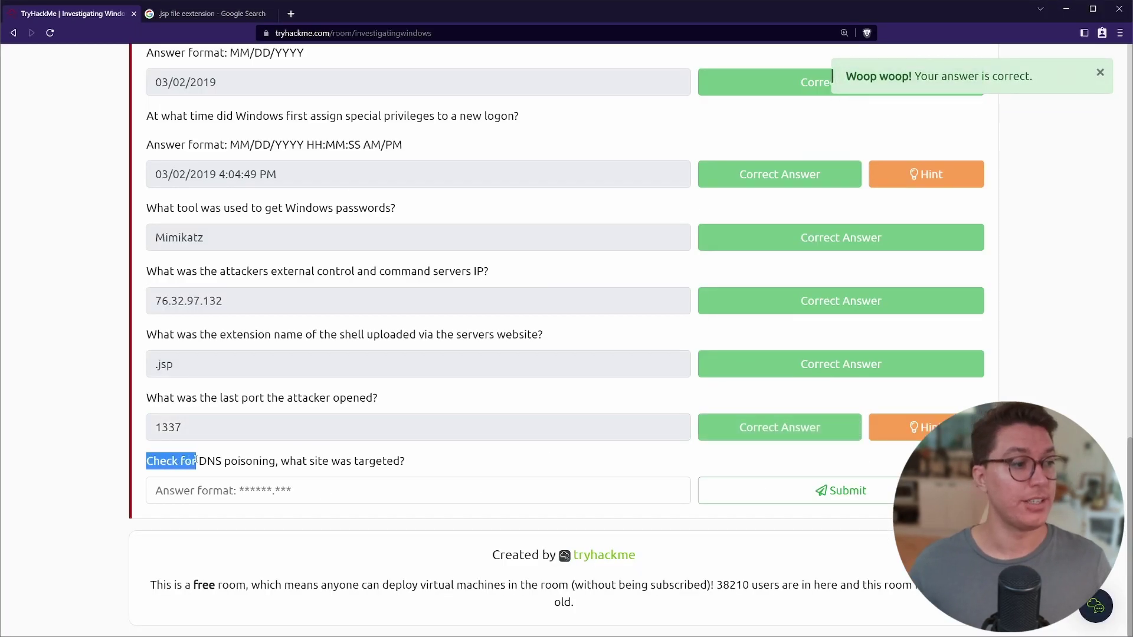
left_click_drag(197, 460, 252, 461)
left_click_drag(488, 271, 257, 270)
key("alt+Tab")
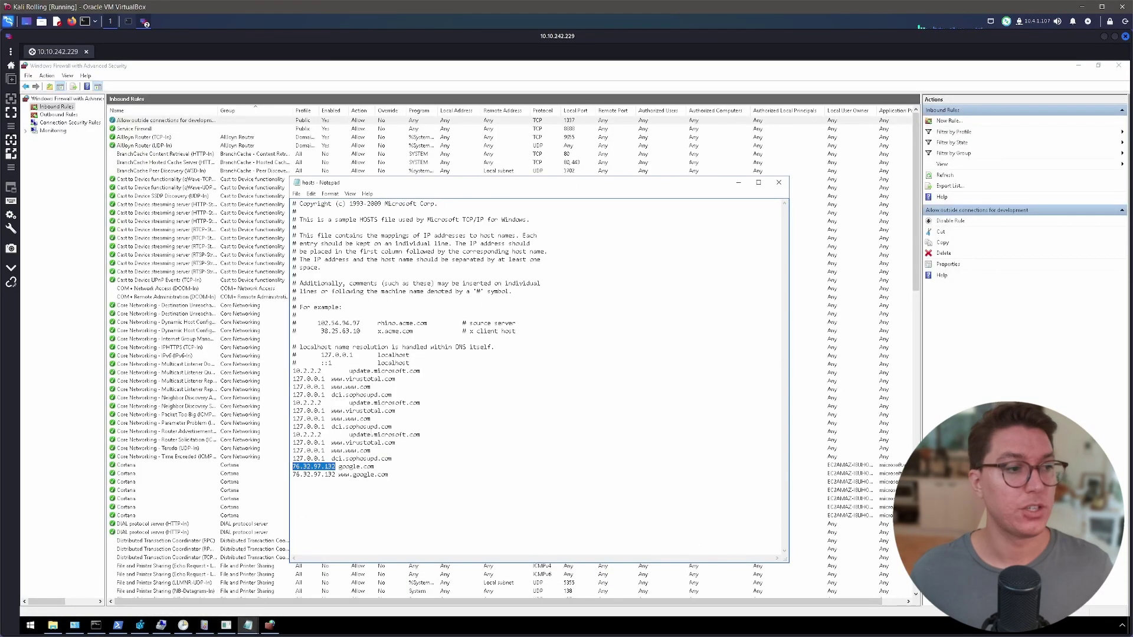